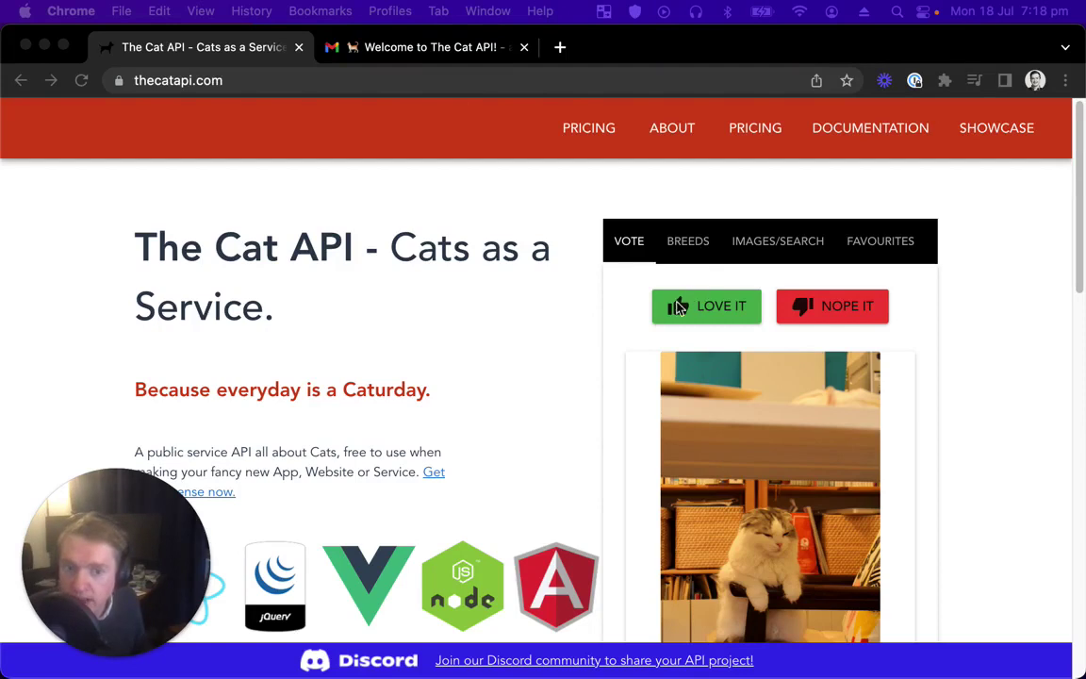
# Step: Scroll through TheCatAPI homepage, then return to its top
pyautogui.scroll(-2, 570, 435)
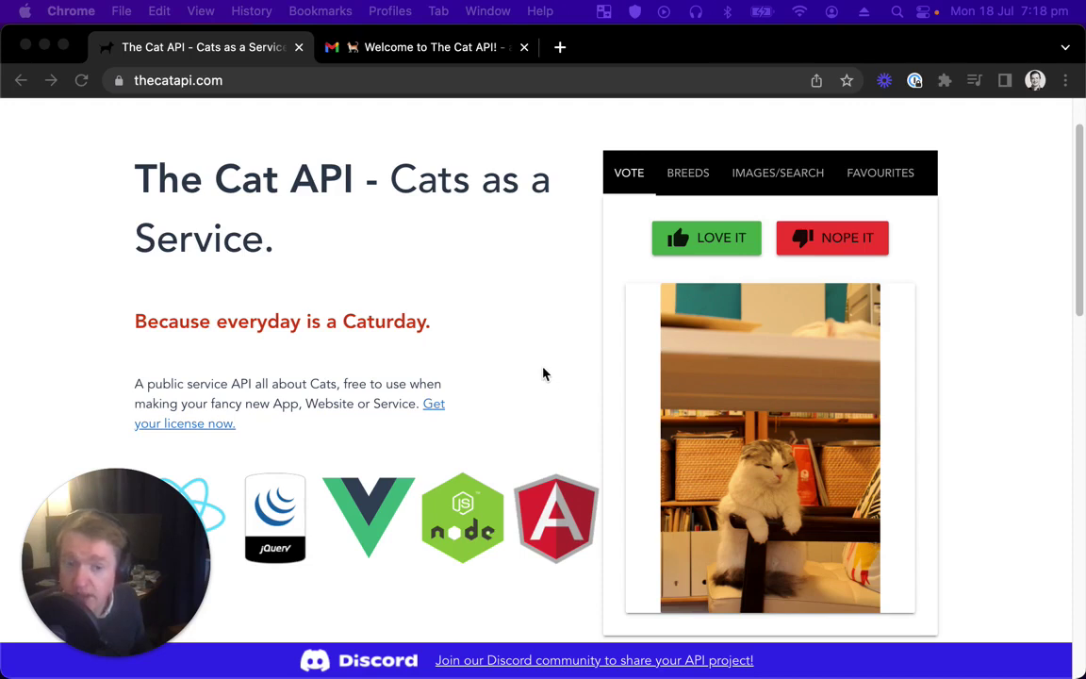
pyautogui.scroll(-1, 541, 362)
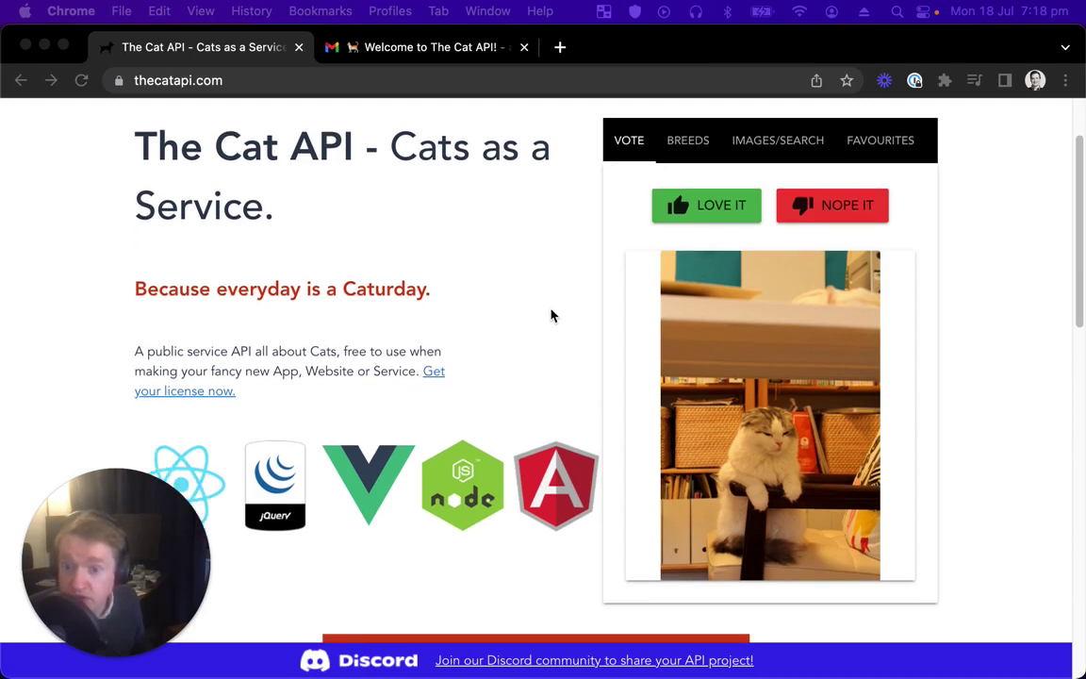
pyautogui.scroll(3, 551, 315)
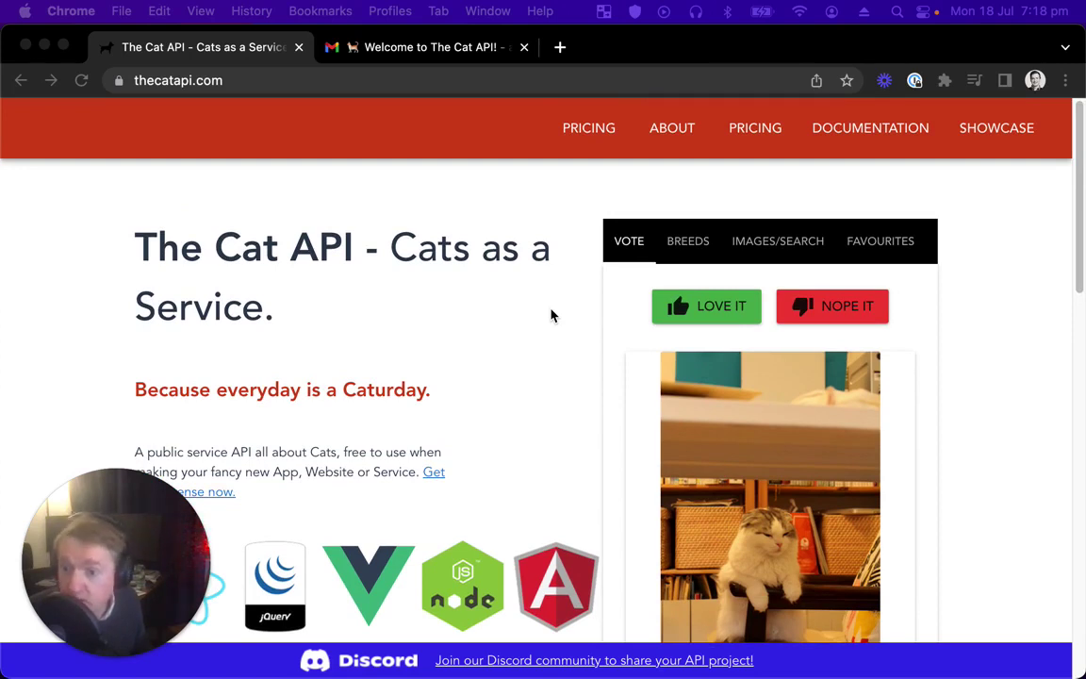
pyautogui.click(486, 243)
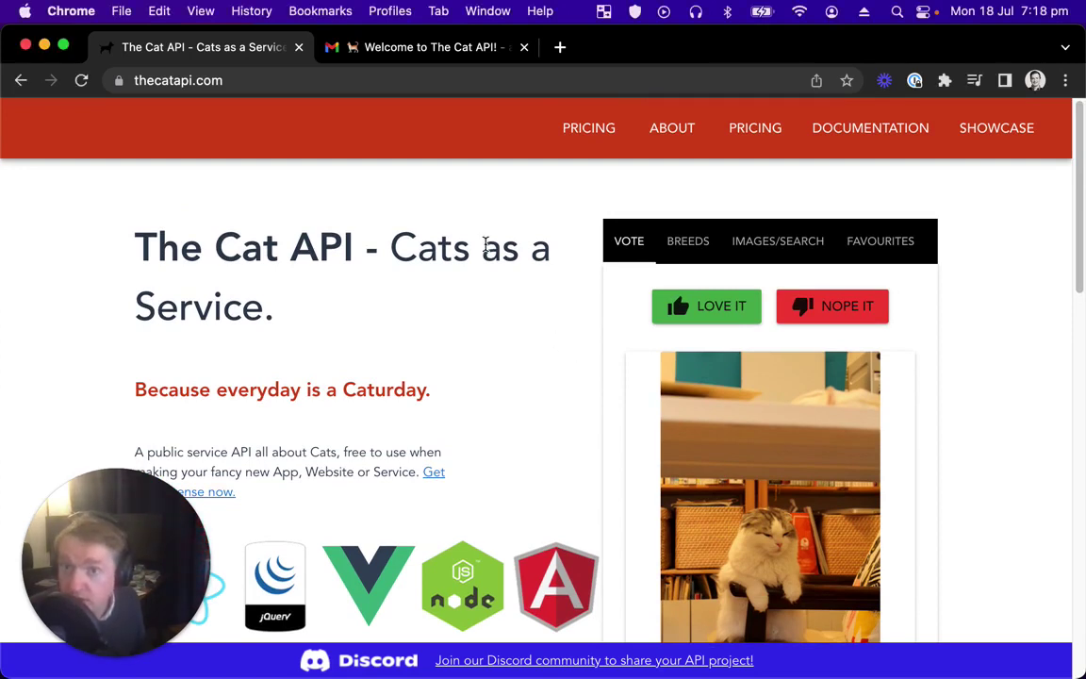
pyautogui.scroll(-7, 377, 377)
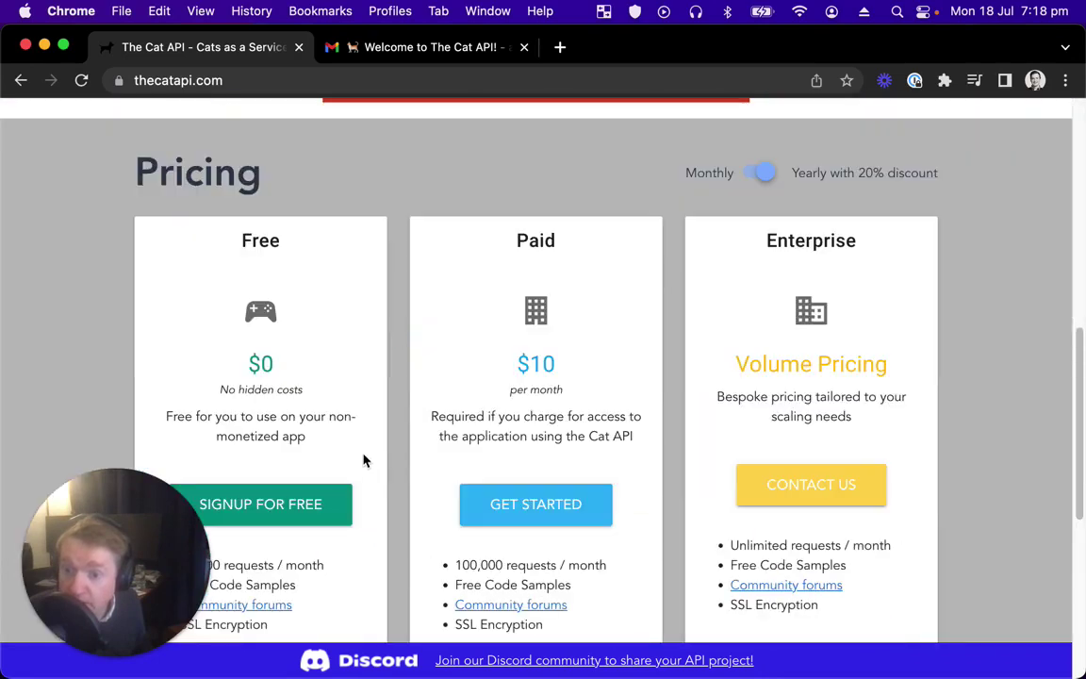
pyautogui.click(352, 520)
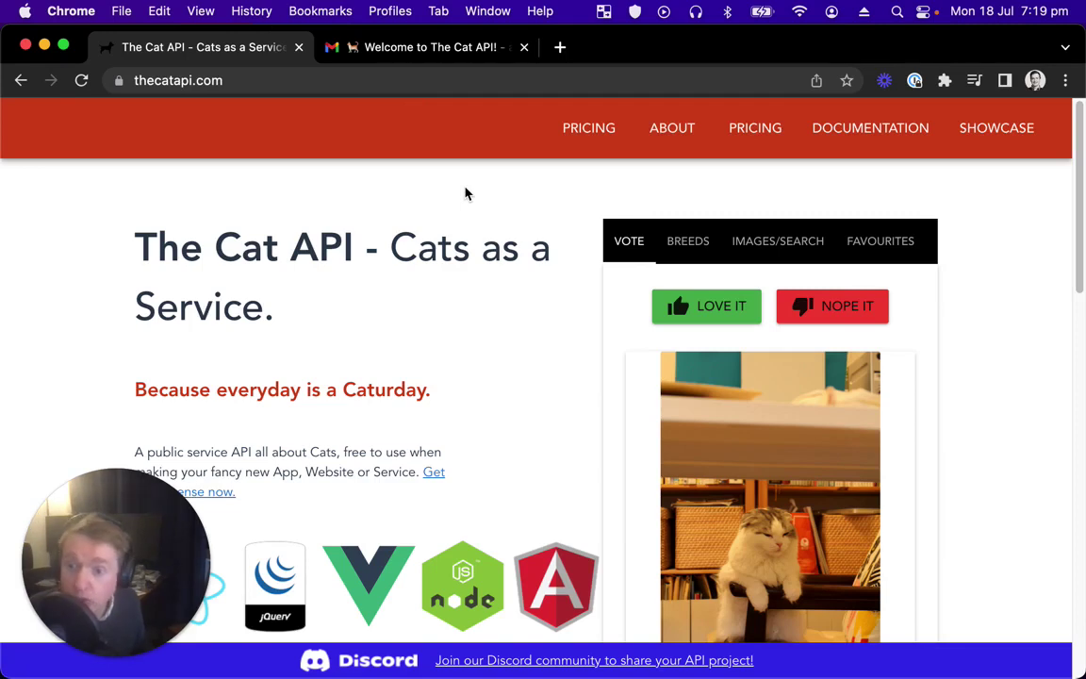
# Step: Open the Basics: Getting Images documentation guide and copy its images/search endpoint URL
pyautogui.click(881, 137)
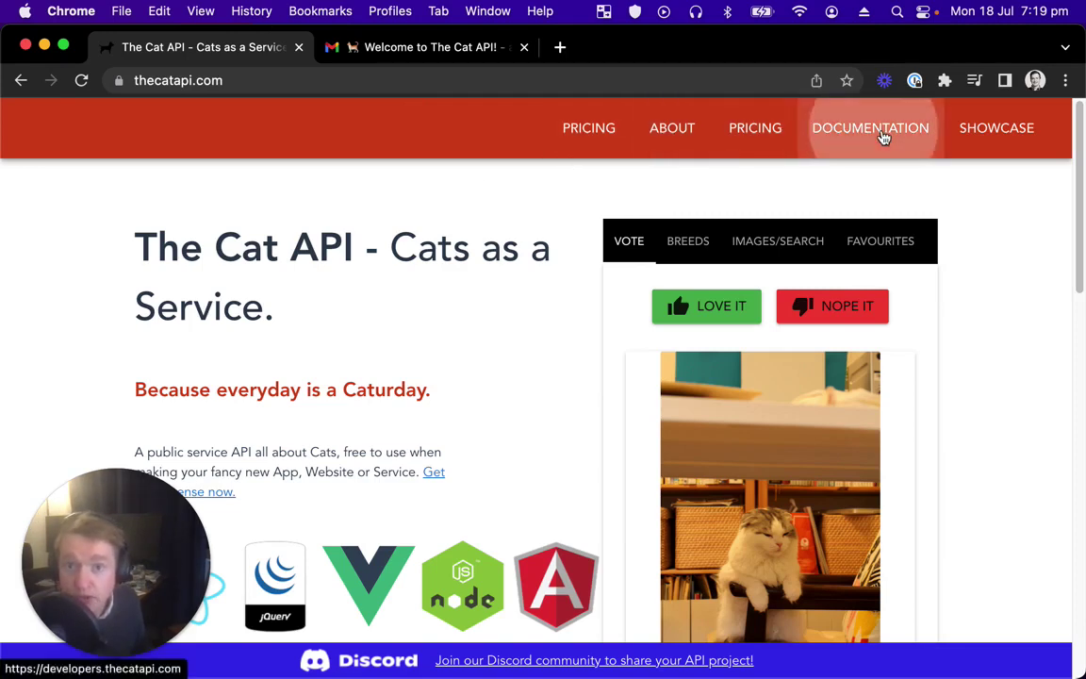
pyautogui.click(387, 52)
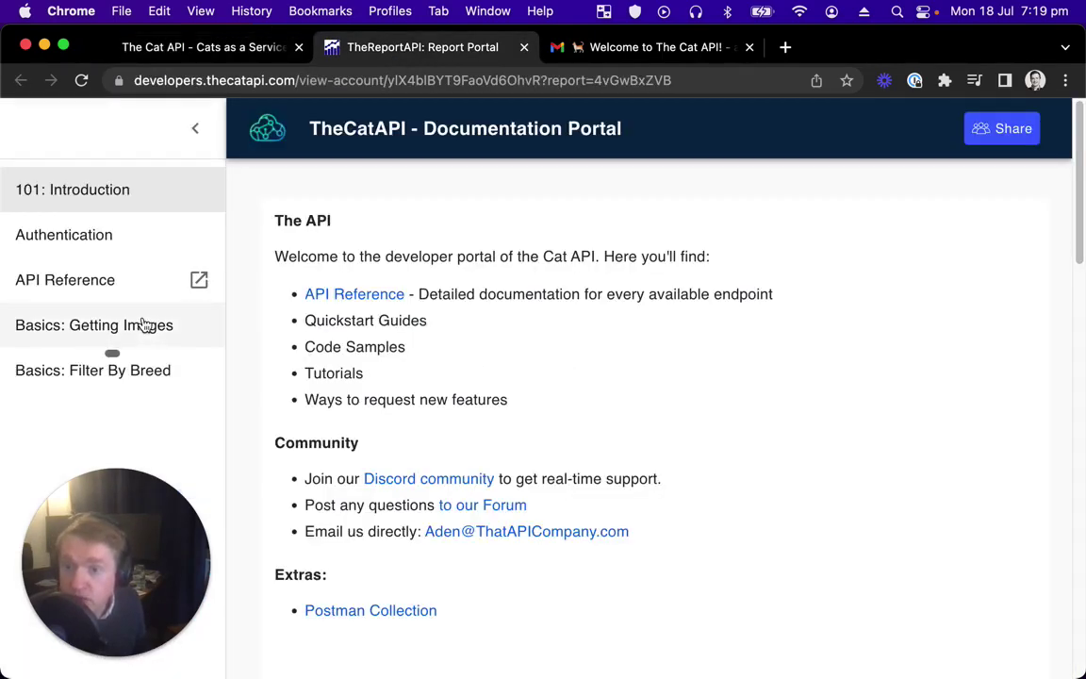
pyautogui.click(141, 327)
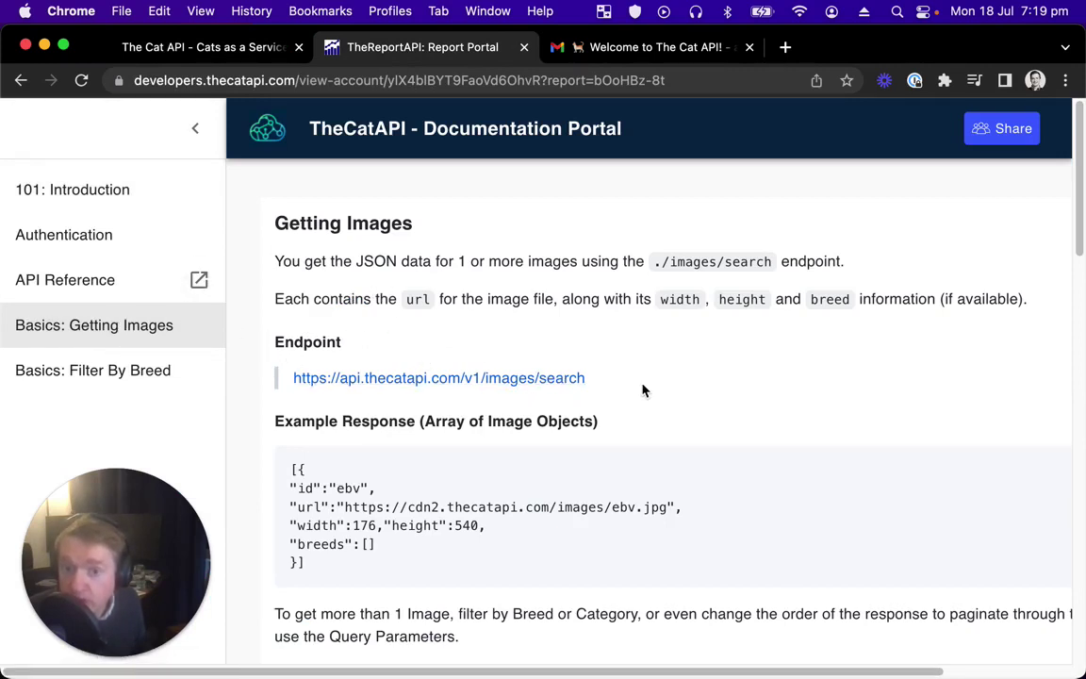
pyautogui.moveTo(386, 401); pyautogui.dragTo(294, 377)
pyautogui.press('super+c')
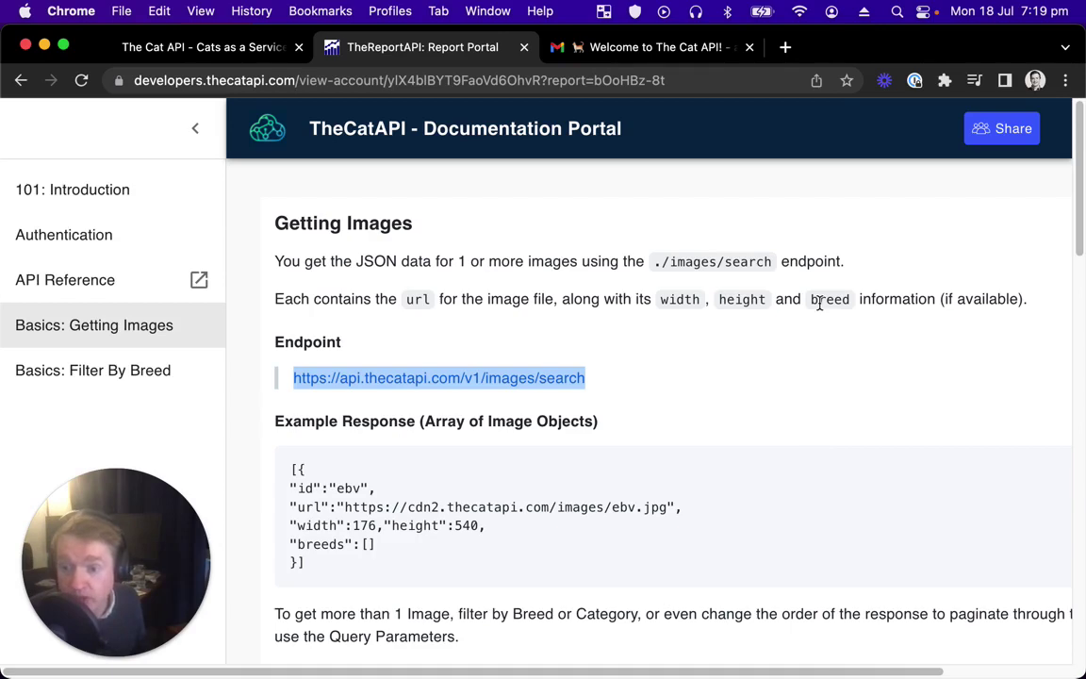
# Step: Read further down the Getting Images guide and select a line of its text
pyautogui.scroll(-3, 450, 392)
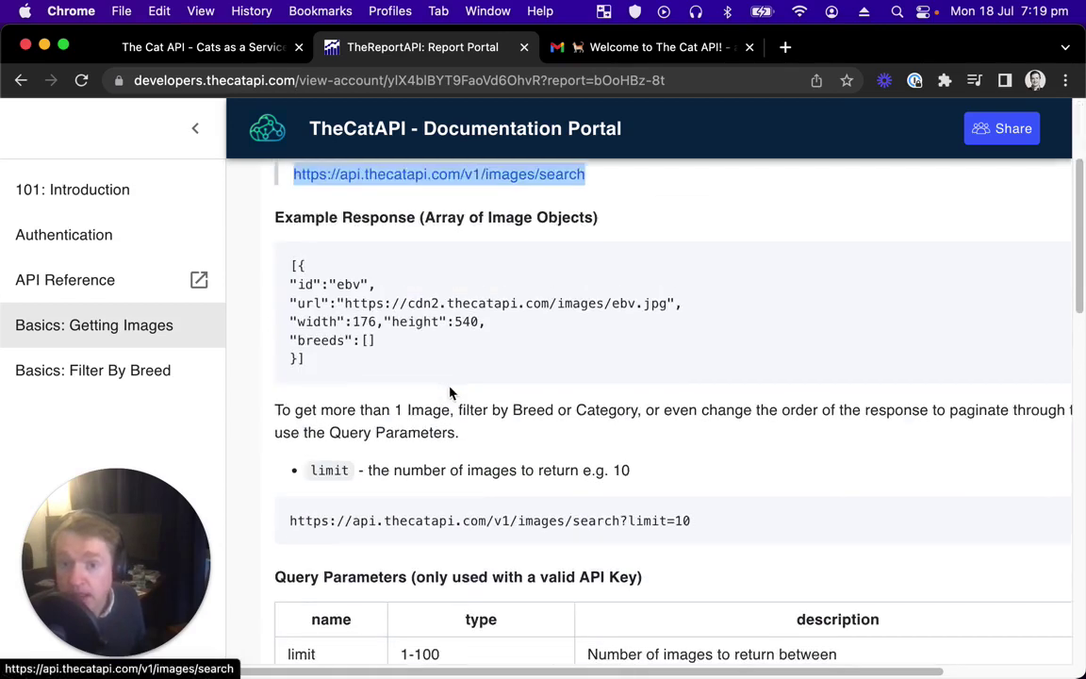
pyautogui.scroll(-5, 450, 393)
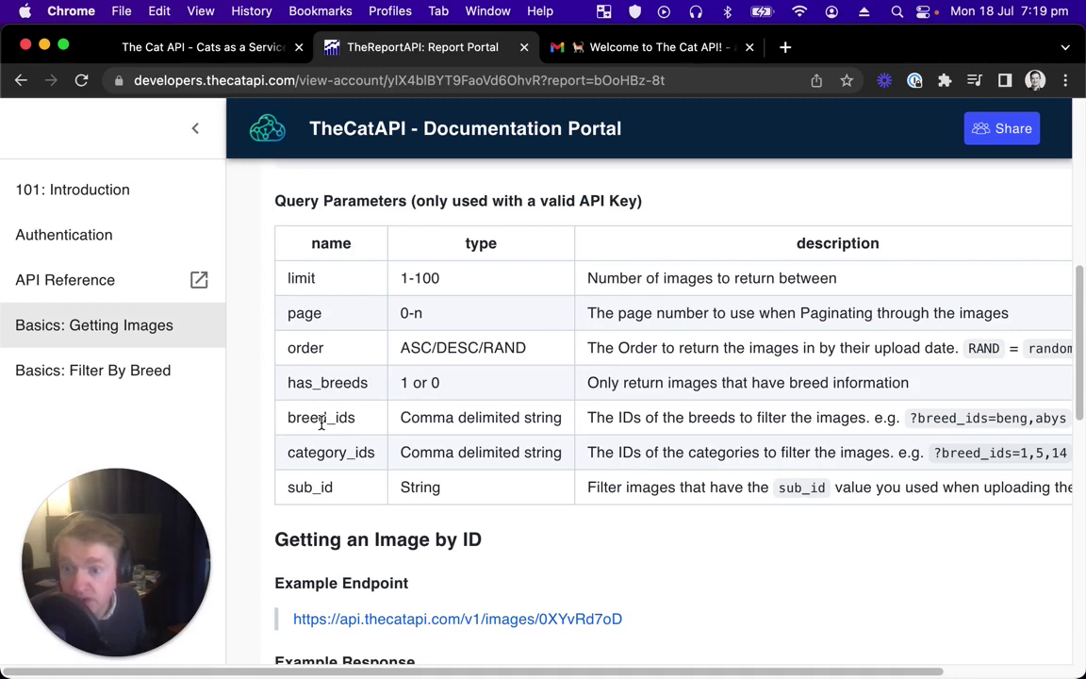
pyautogui.scroll(-2, 342, 434)
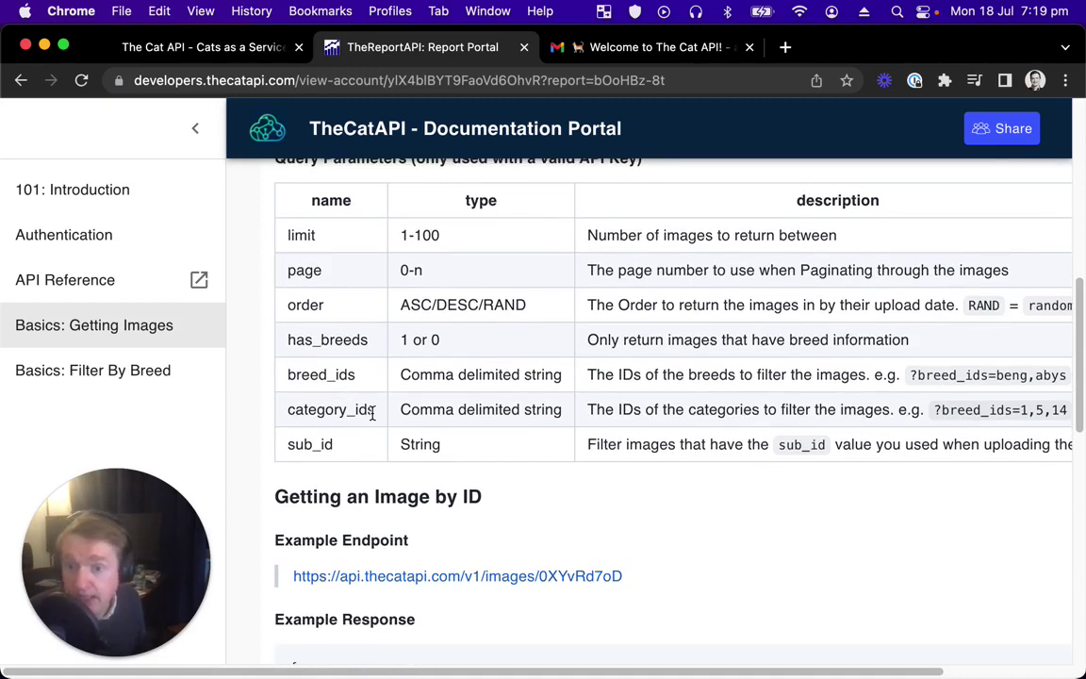
pyautogui.scroll(10, 439, 364)
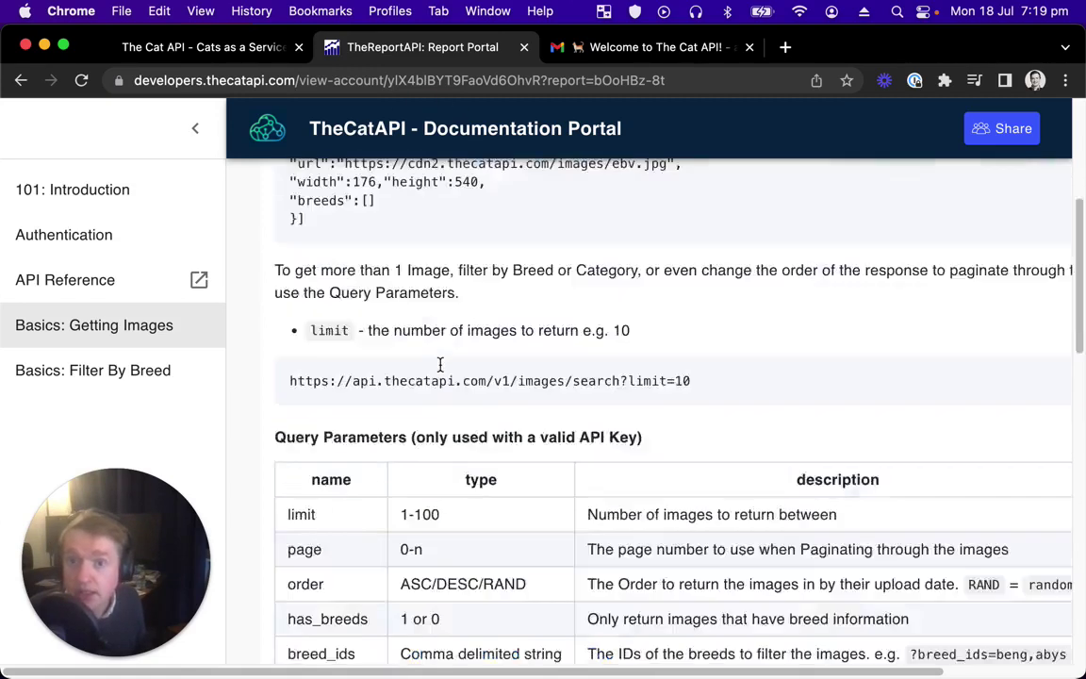
pyautogui.scroll(5, 444, 322)
pyautogui.moveTo(608, 390); pyautogui.dragTo(250, 389)
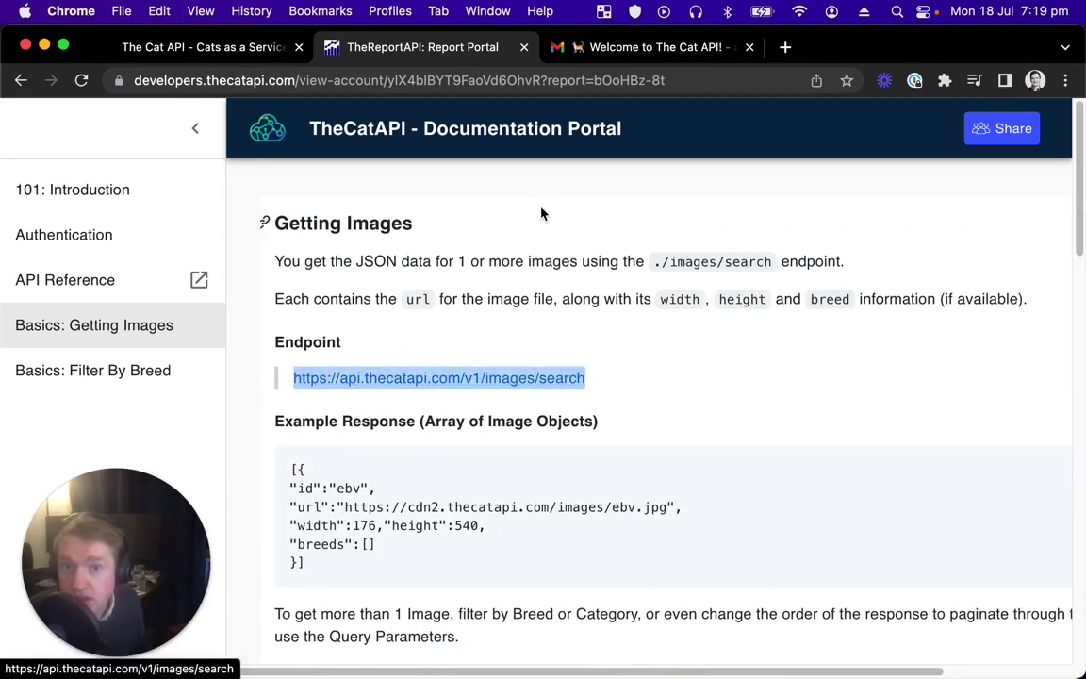
# Step: Load the pasted images/search URL in a new tab and open 66.jpg in its own tab
pyautogui.click(782, 46)
pyautogui.press('super+v')
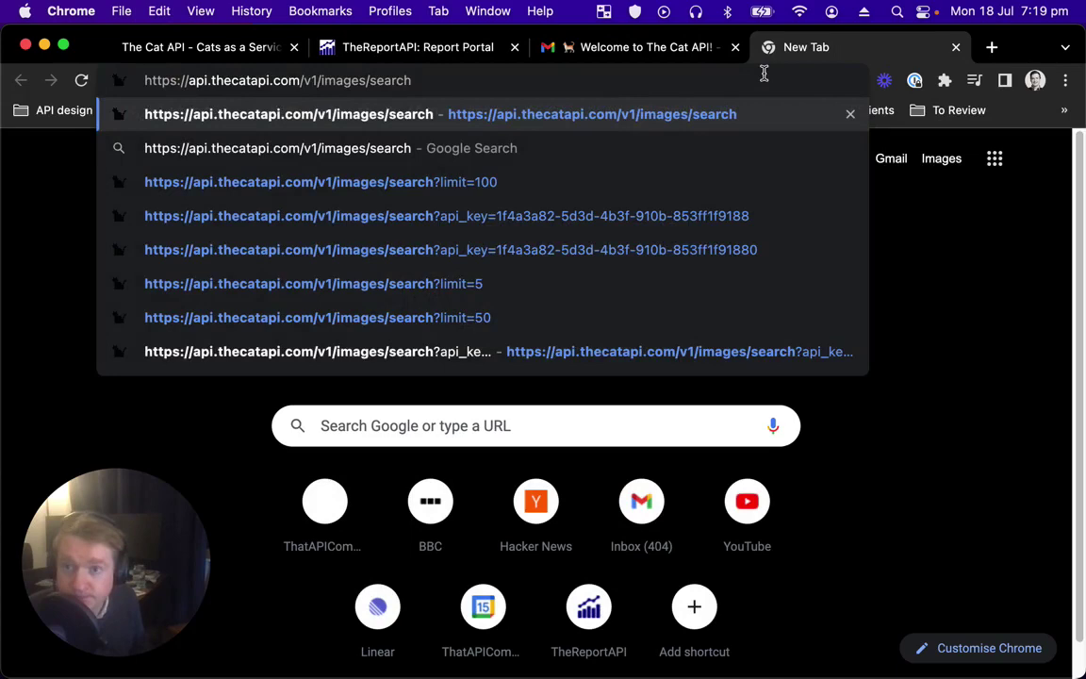
pyautogui.press('Return')
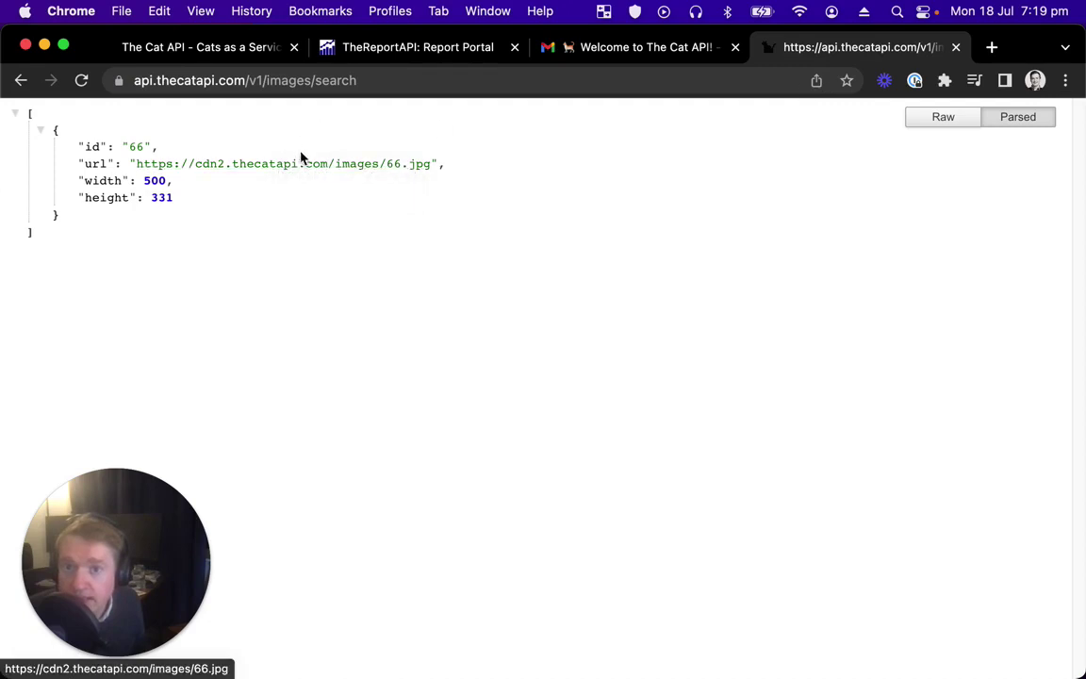
pyautogui.keyDown('super'); pyautogui.click(305, 174); pyautogui.keyUp('super')
pyautogui.click(890, 49)
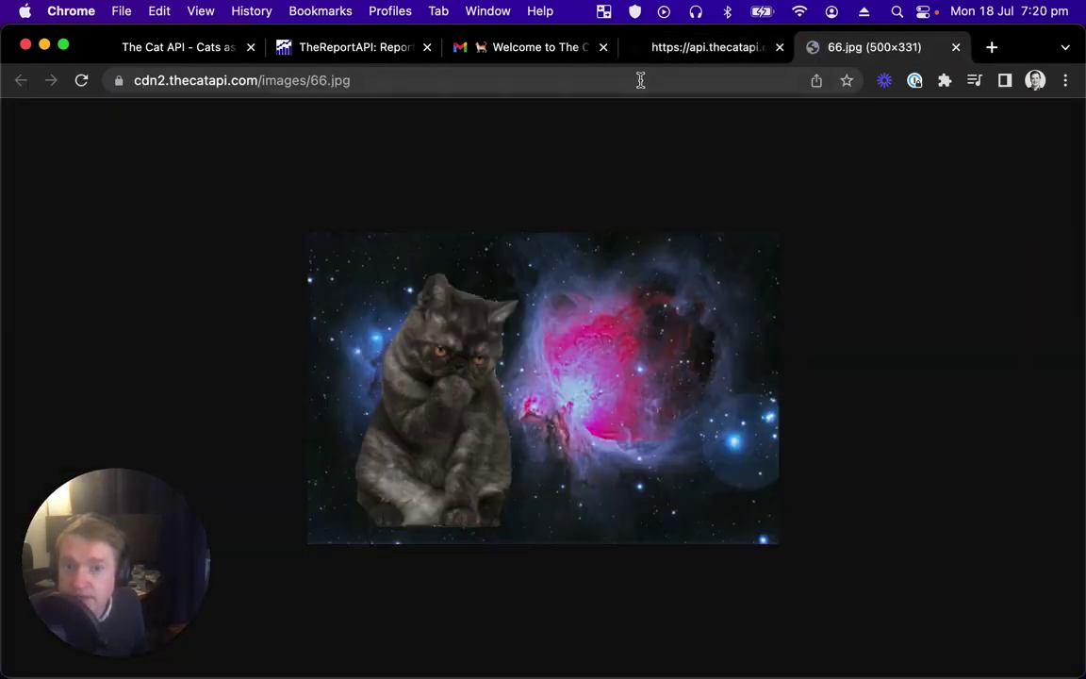
pyautogui.click(698, 49)
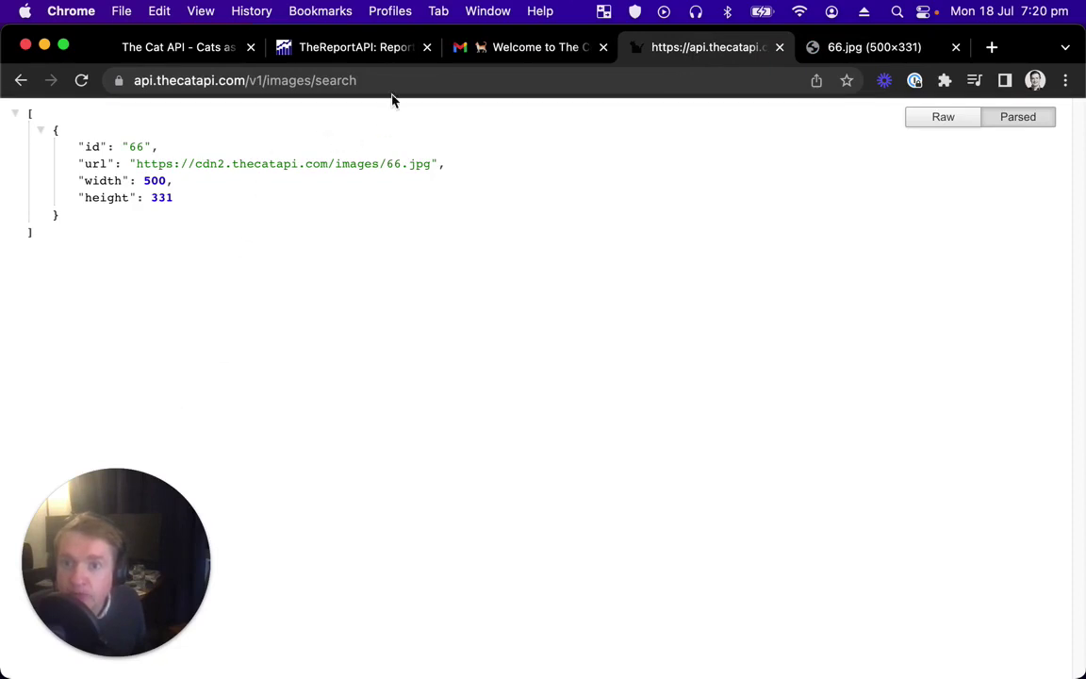
# Step: Check the documentation page again, then return to the JSON result and collapse the image object
pyautogui.click(393, 57)
pyautogui.scroll(-10, 350, 456)
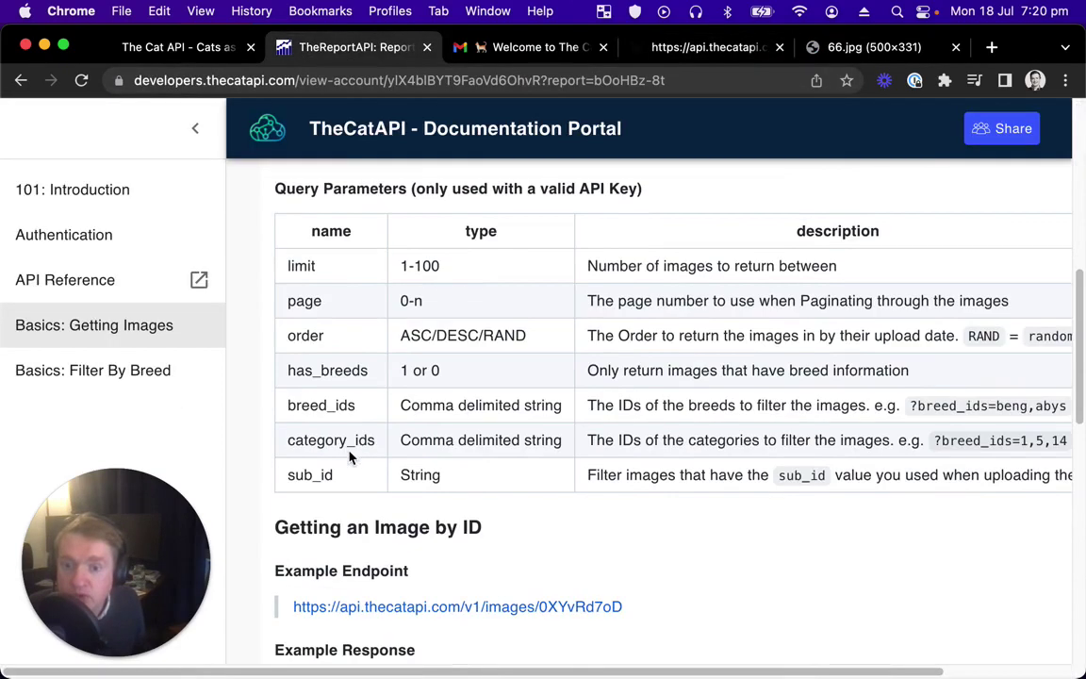
pyautogui.click(691, 47)
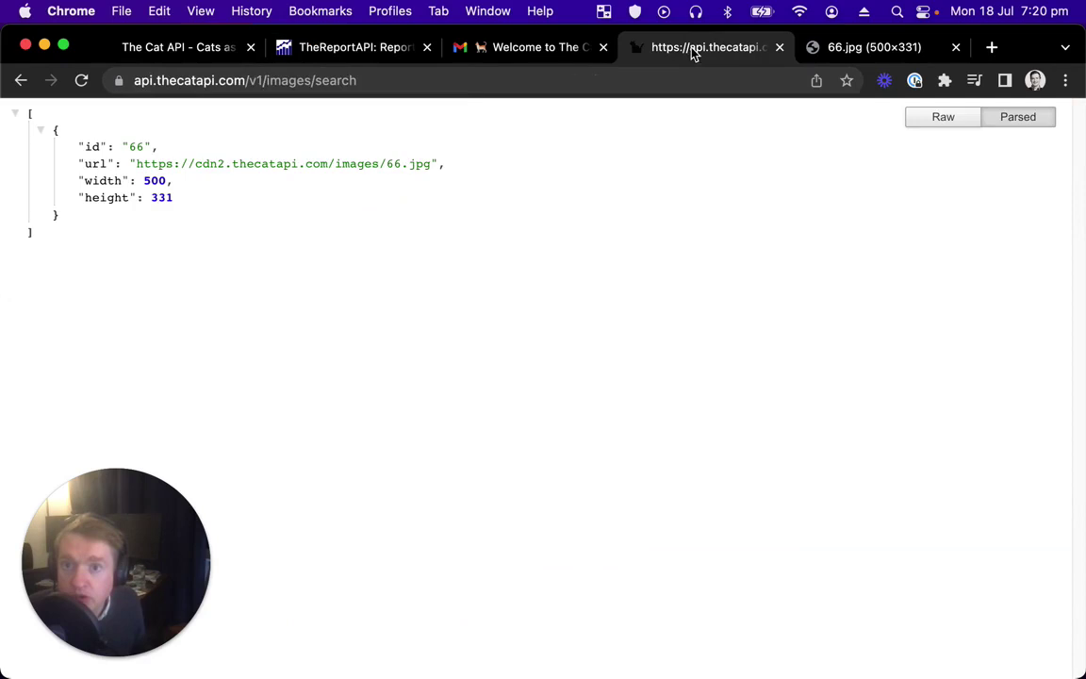
pyautogui.click(488, 83)
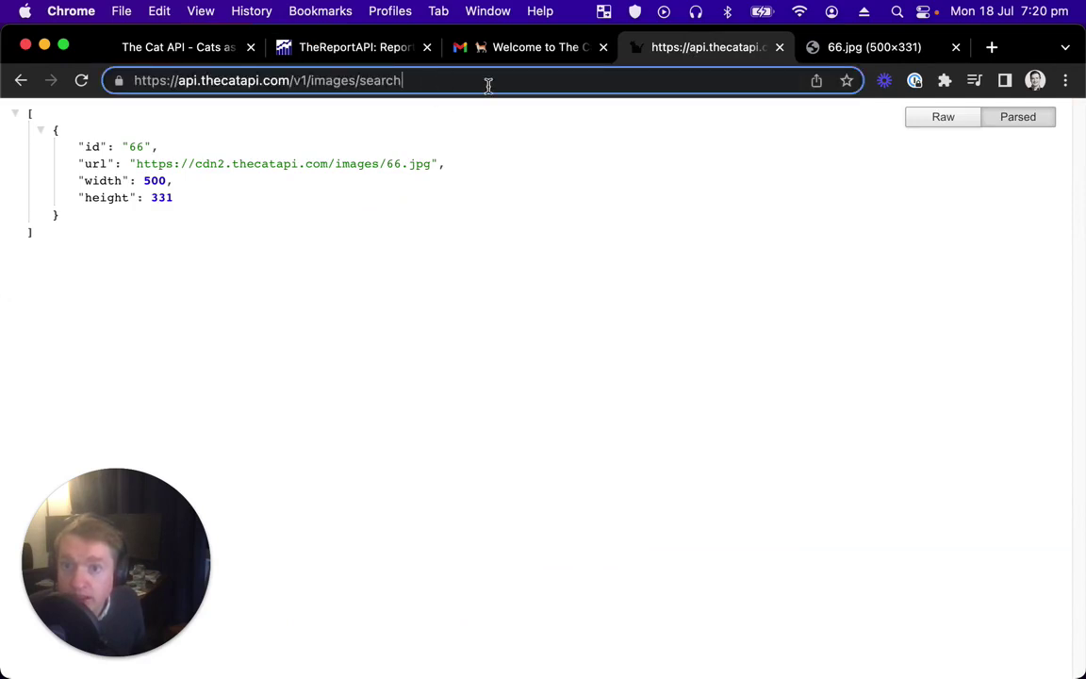
pyautogui.click(42, 131)
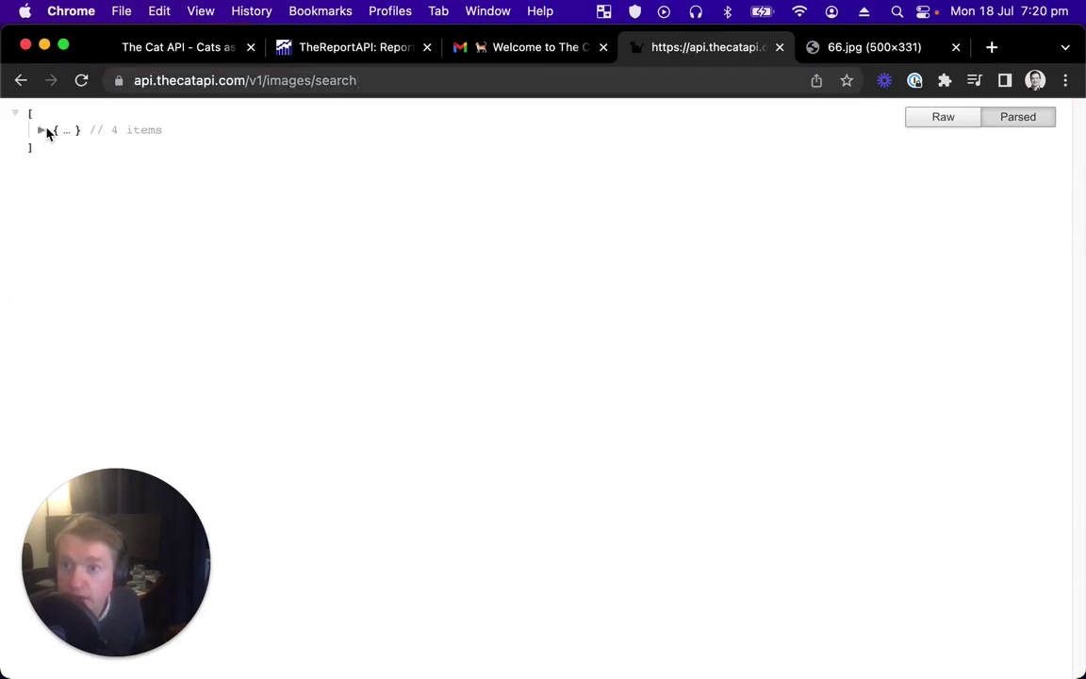
# Step: Re-expand the image object and append ?limit=5 to the search URL for five images
pyautogui.click(43, 131)
pyautogui.click(549, 83)
pyautogui.doubleClick(550, 83)
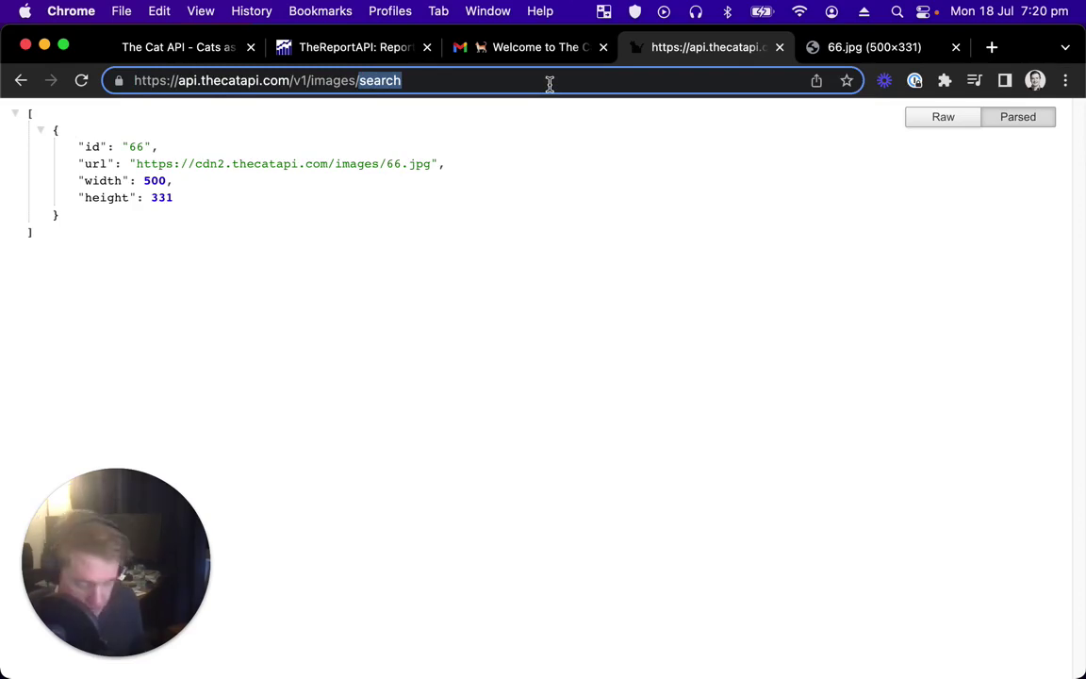
pyautogui.click(550, 83)
pyautogui.write('?limit')
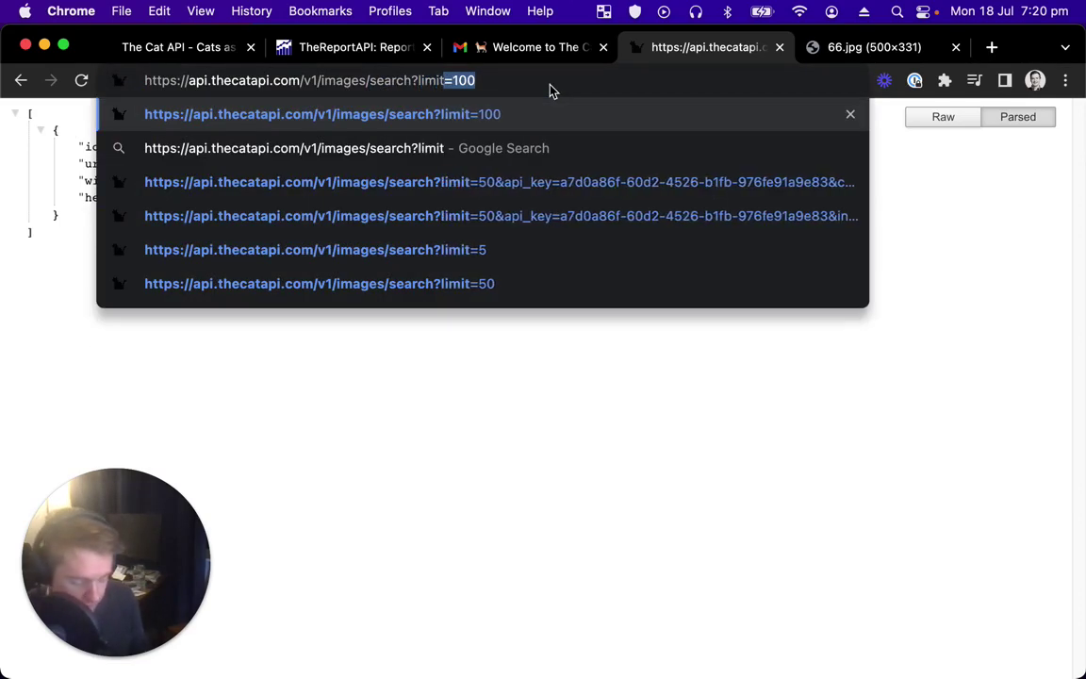
pyautogui.write('=5')
pyautogui.press('Return')
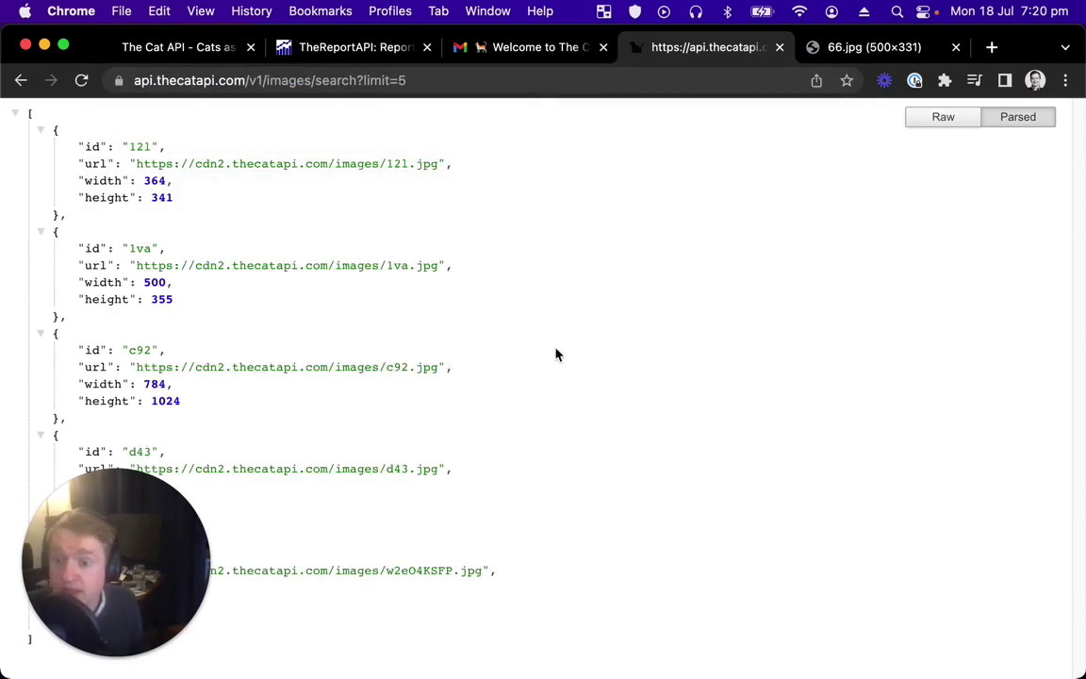
# Step: Change the limit value to 11 and scroll through the eleven returned images
pyautogui.doubleClick(531, 83)
pyautogui.write('11')
pyautogui.press('Return')
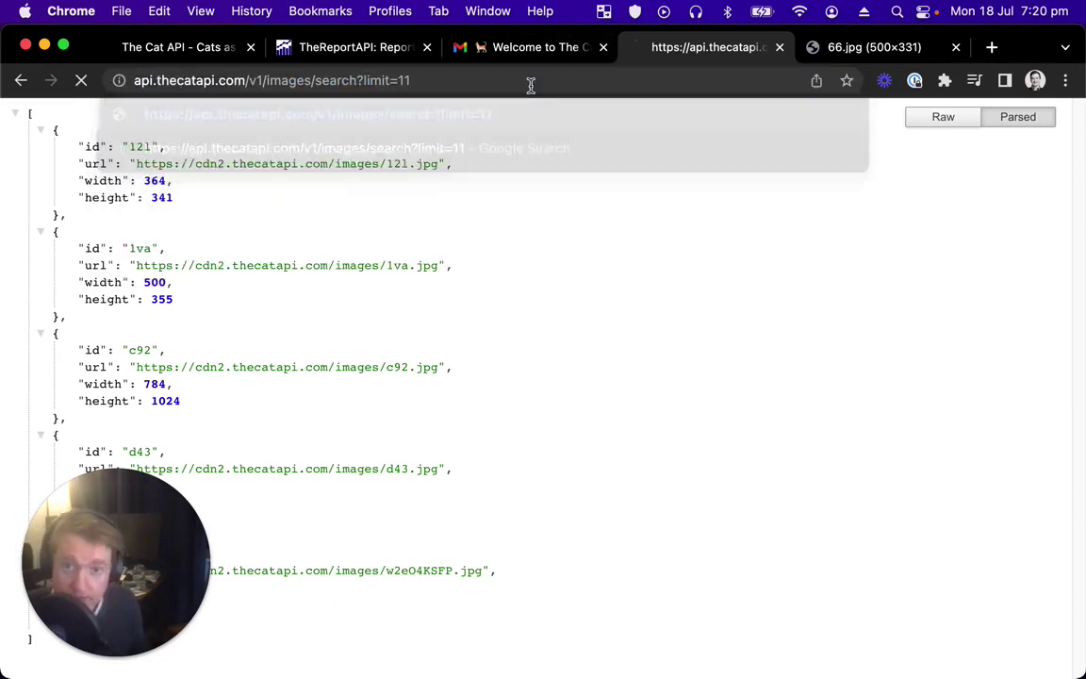
pyautogui.scroll(-10, 660, 396)
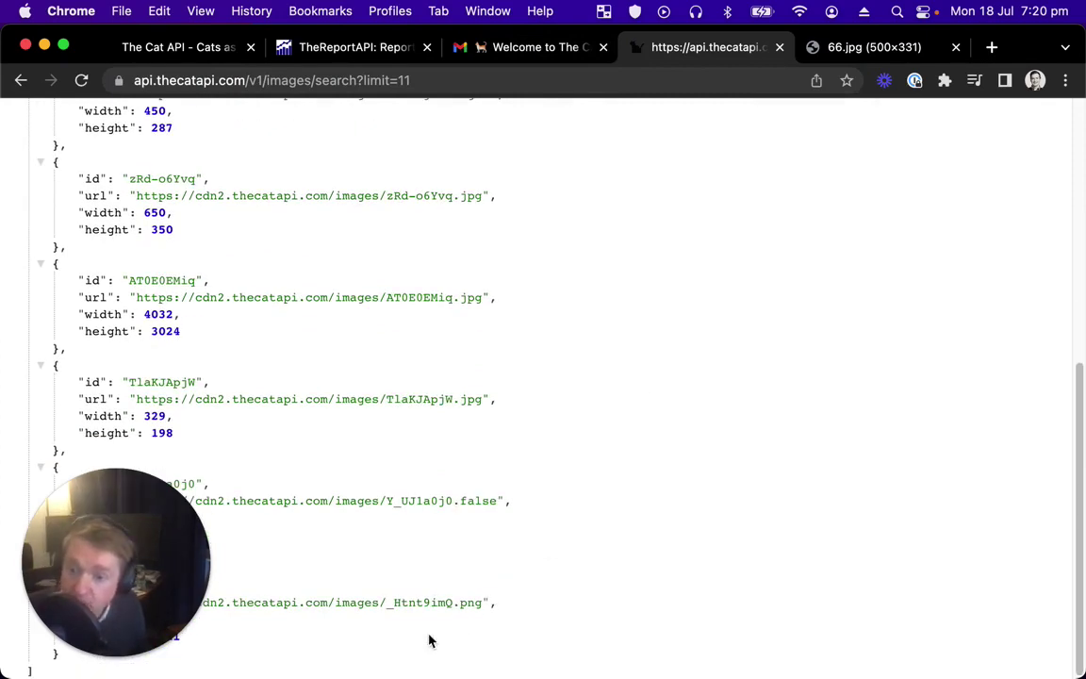
pyautogui.scroll(10, 386, 670)
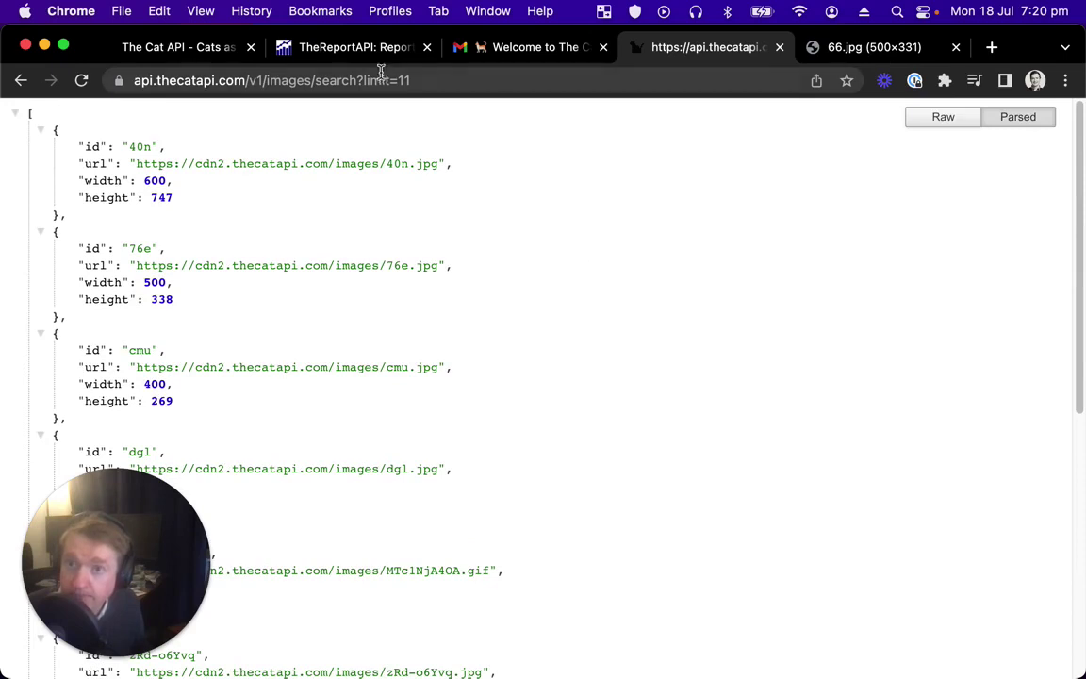
# Step: Copy the API key from the Cat API welcome email, then return to the images/search JSON tab
pyautogui.click(494, 52)
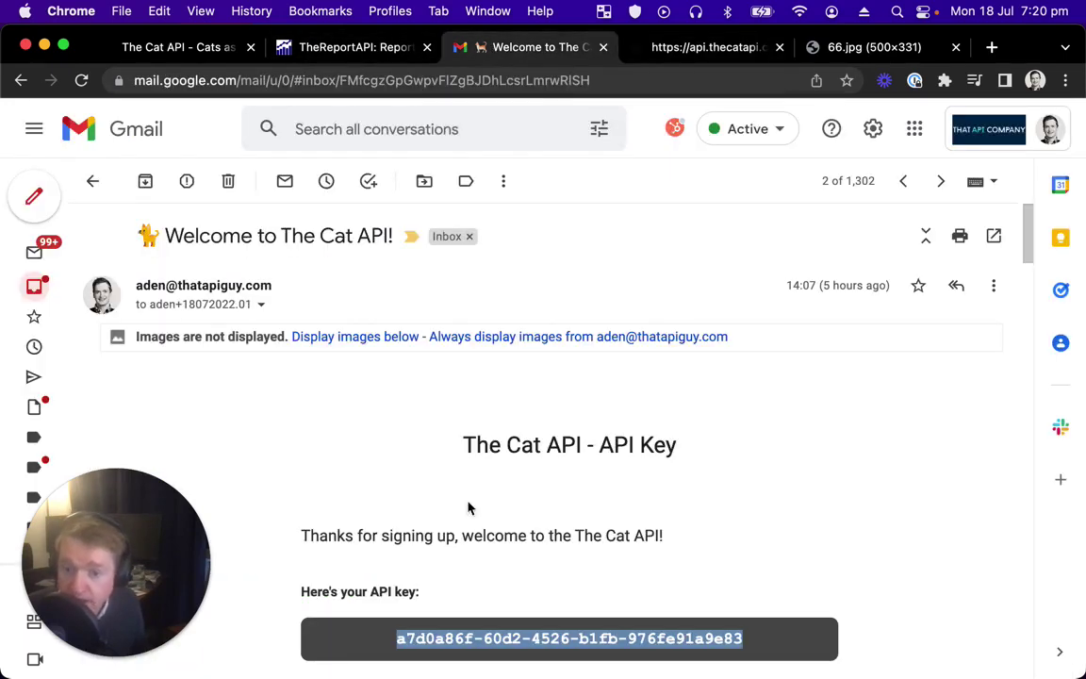
pyautogui.click(429, 641)
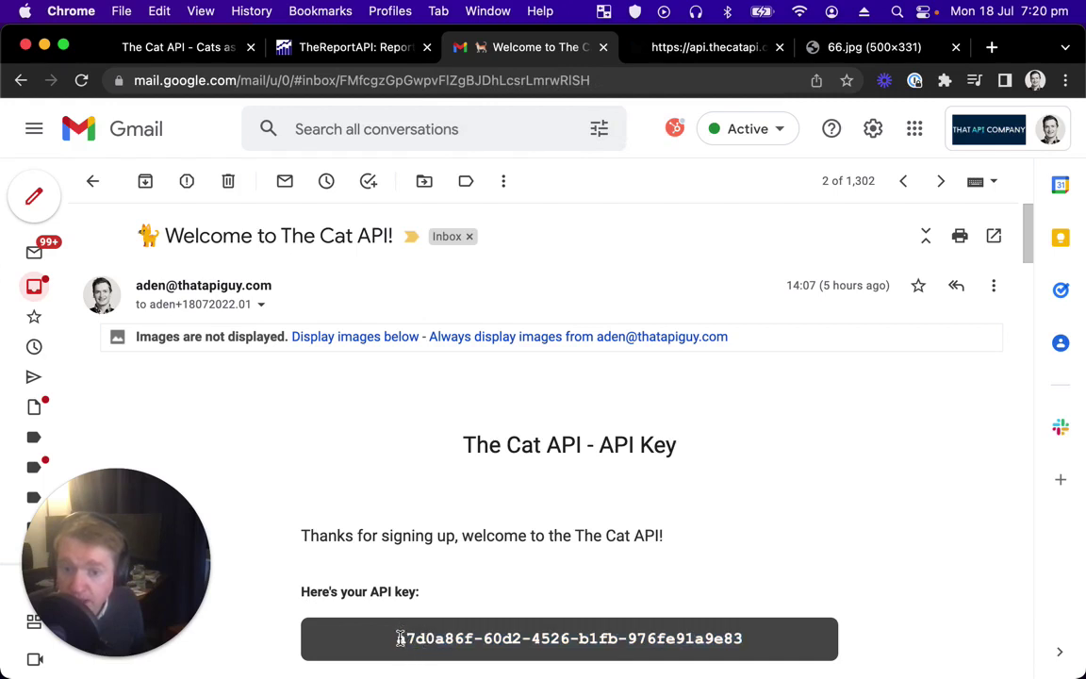
pyautogui.moveTo(400, 639); pyautogui.dragTo(771, 639)
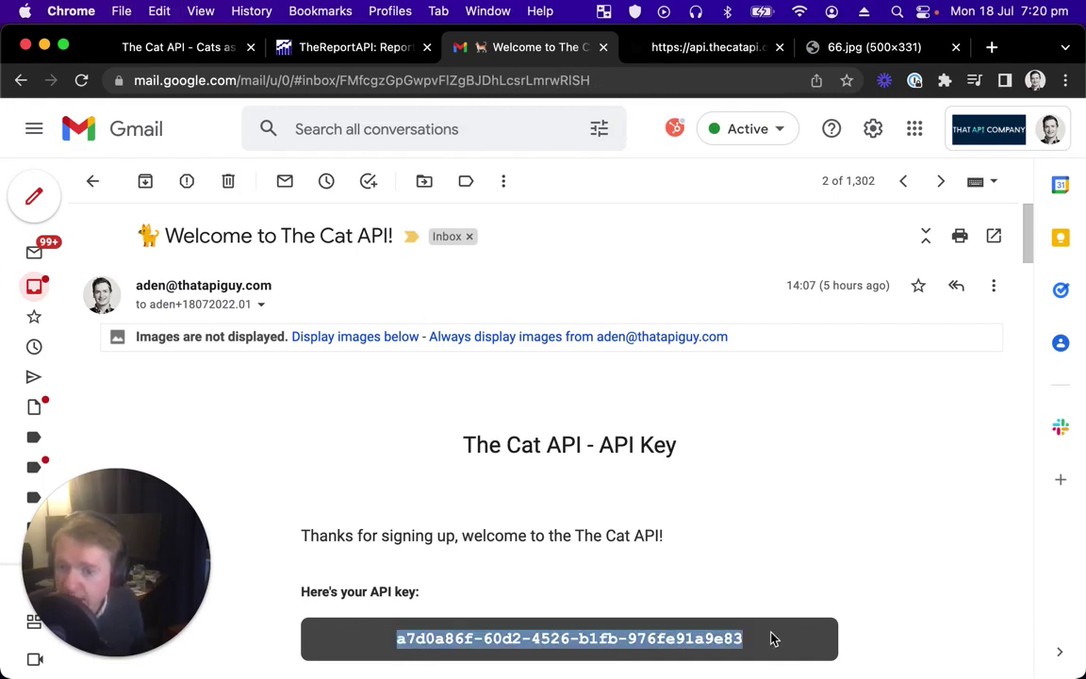
pyautogui.press('super+c')
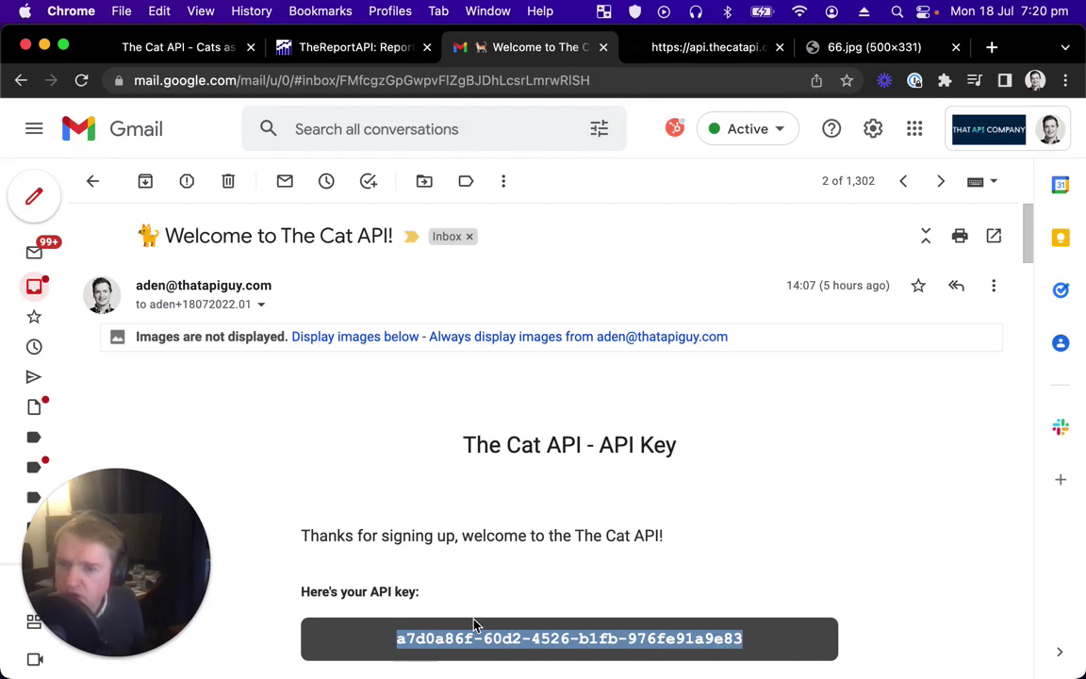
pyautogui.click(721, 47)
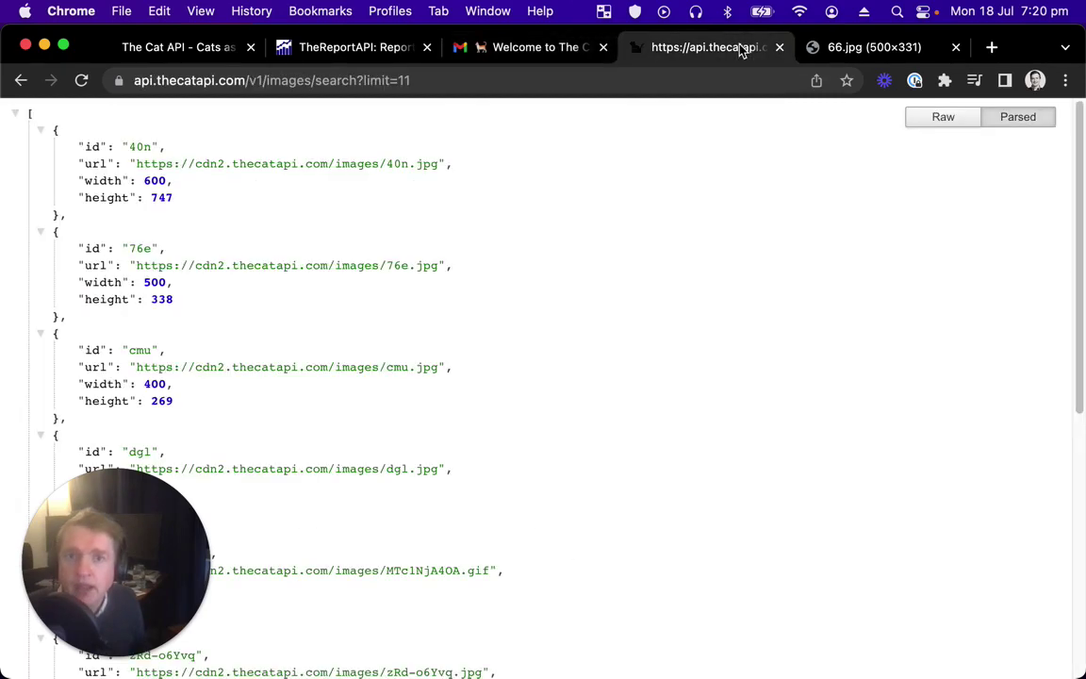
# Step: View the documentation's Authentication page covering the x-api-key header and api_key query parameter
pyautogui.click(296, 54)
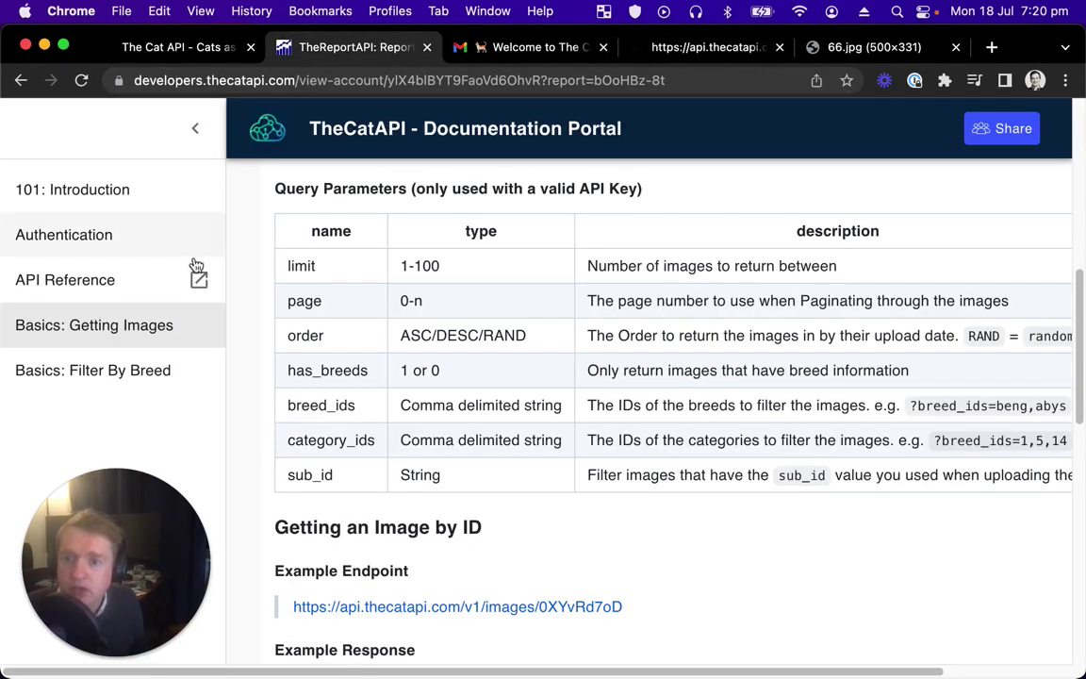
pyautogui.click(82, 244)
pyautogui.scroll(6, 514, 339)
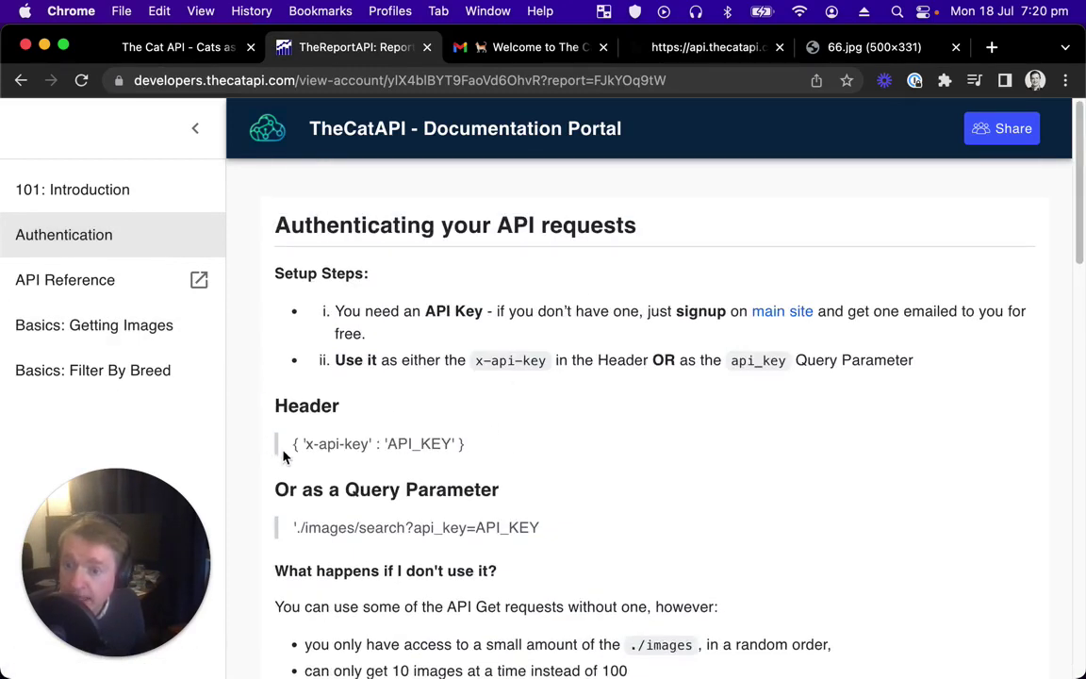
pyautogui.moveTo(478, 455); pyautogui.dragTo(288, 445)
pyautogui.click(402, 553)
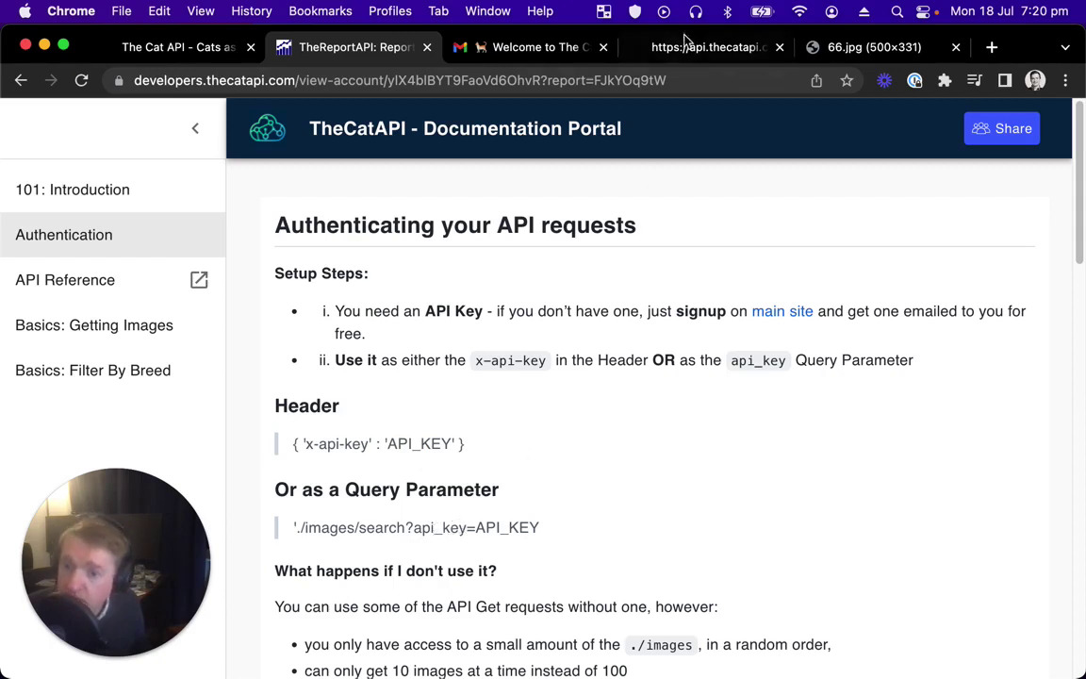
# Step: Append &api_key= plus the pasted API key to the images/search URL and reload
pyautogui.click(752, 57)
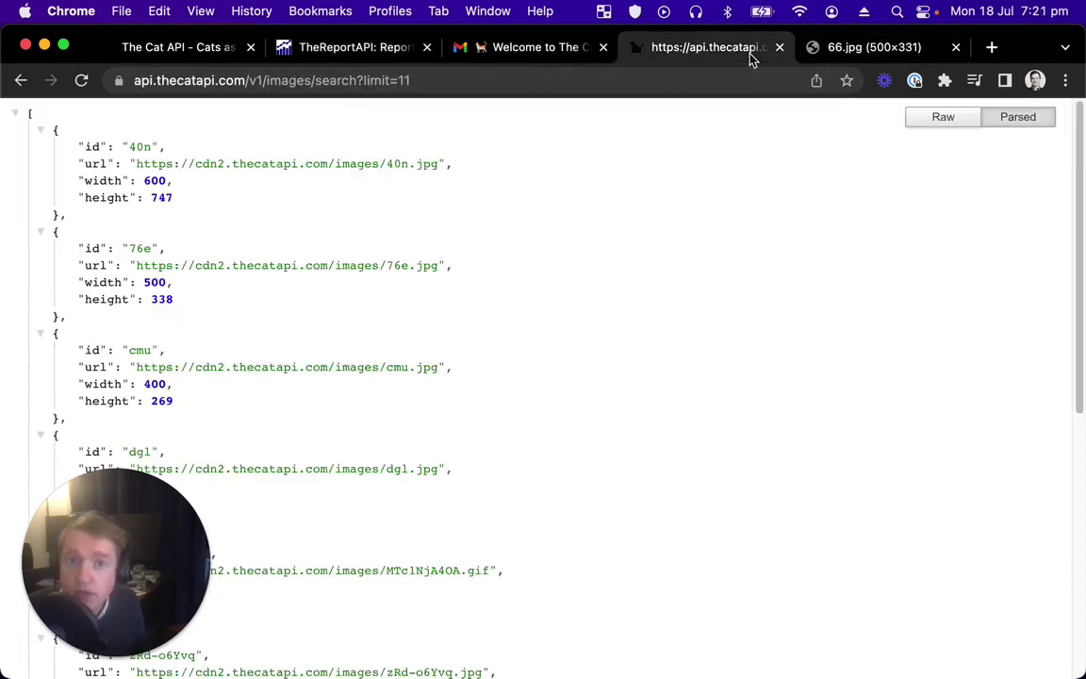
pyautogui.click(593, 88)
pyautogui.click(696, 75)
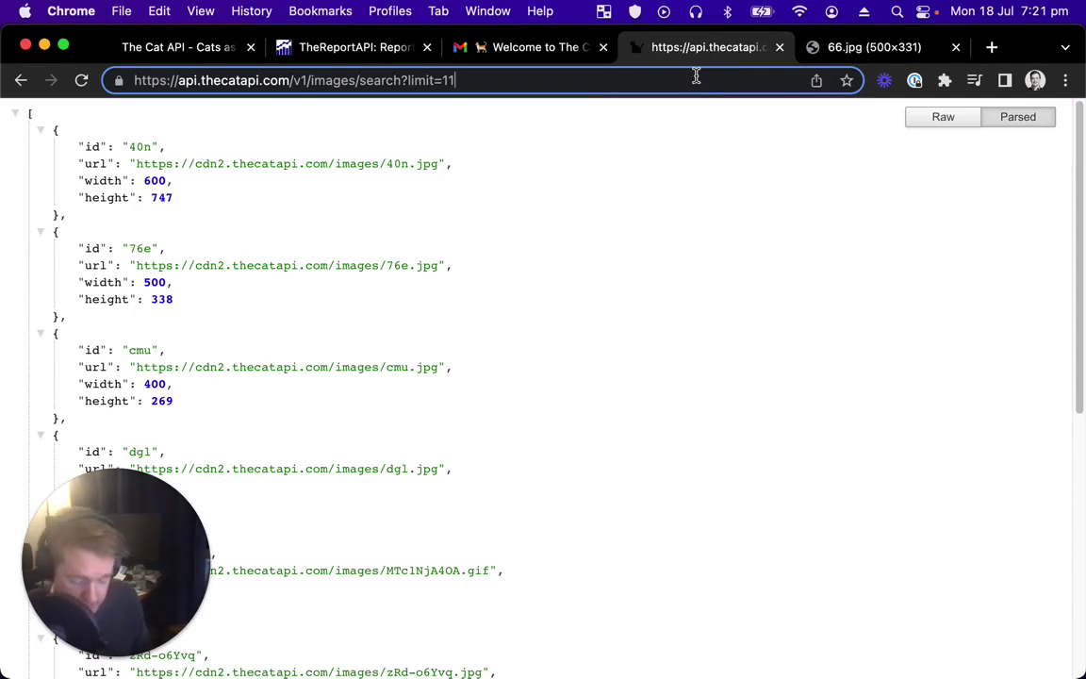
pyautogui.write('&aopi')
pyautogui.press('BackSpace')
pyautogui.press('BackSpace')
pyautogui.press('BackSpace')
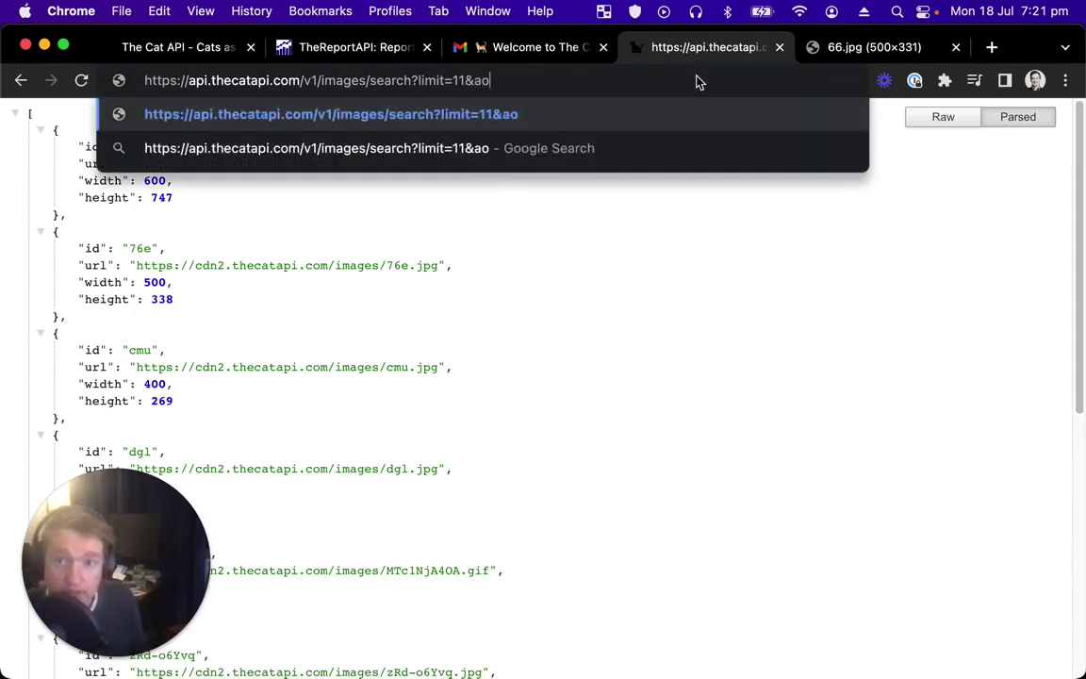
pyautogui.write('pi_ket')
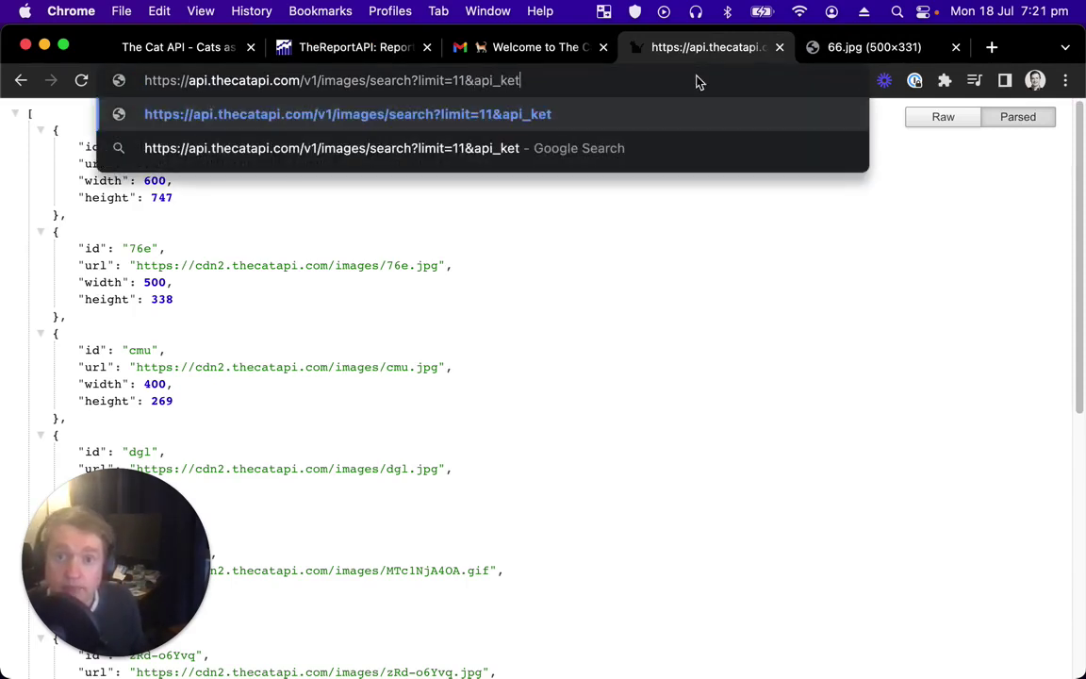
pyautogui.press('BackSpace')
pyautogui.write('y=')
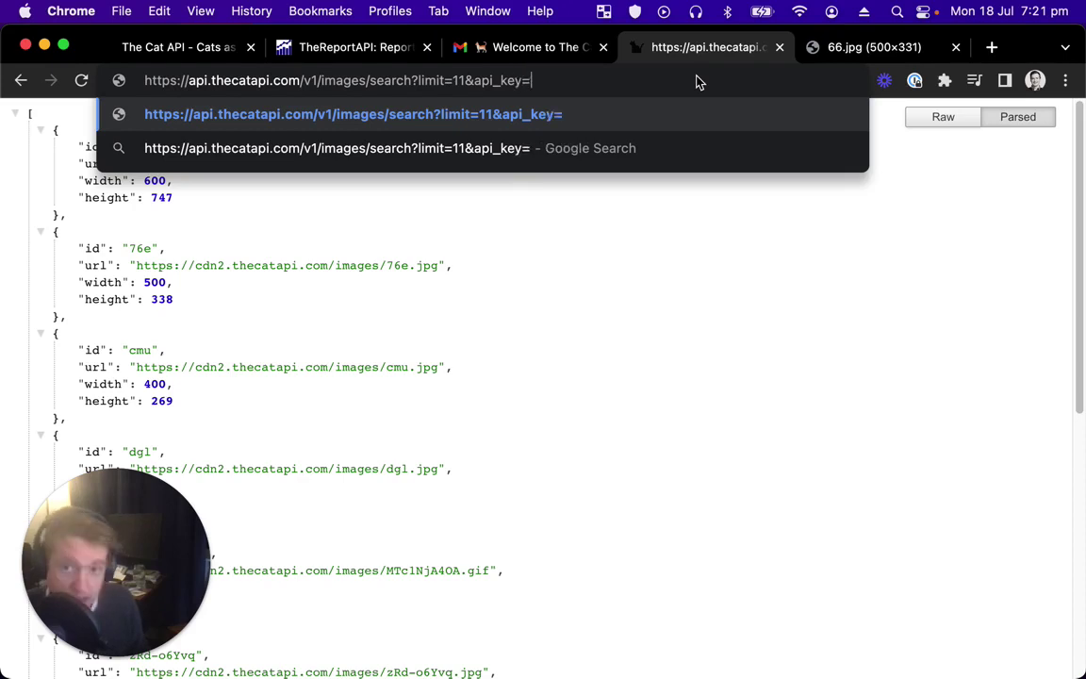
pyautogui.press('super+v')
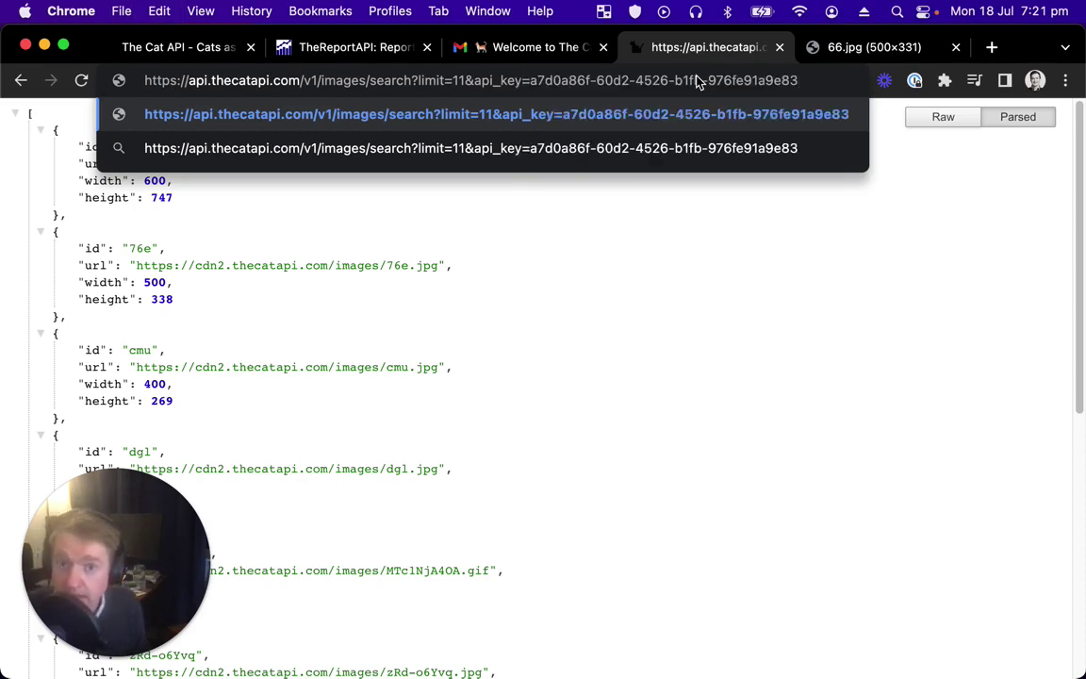
pyautogui.press('Return')
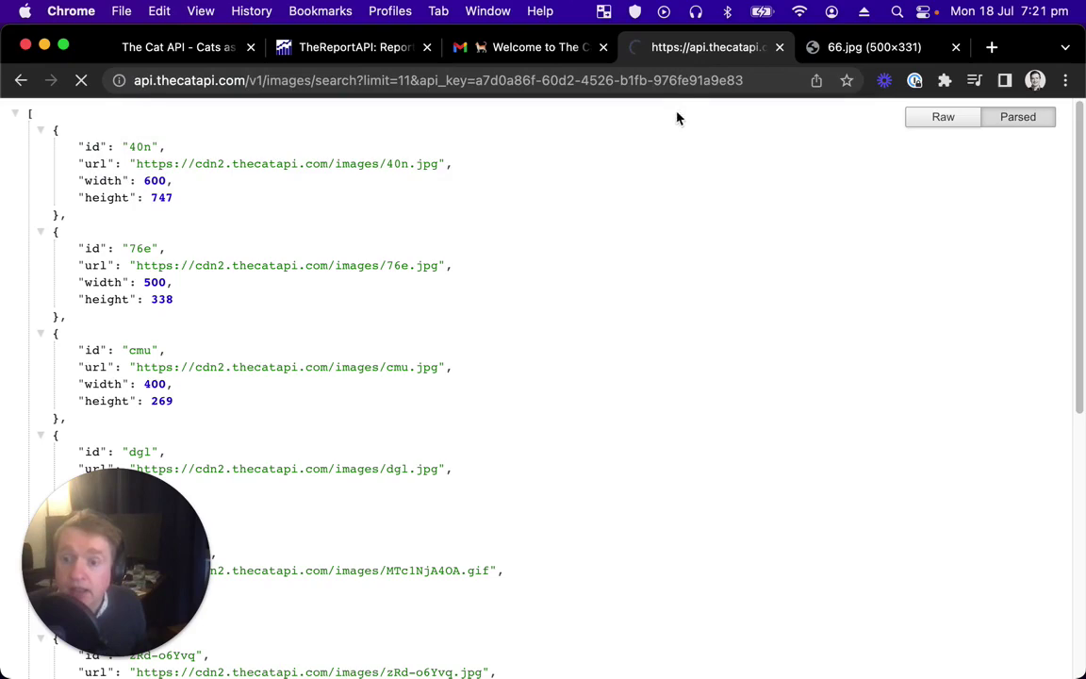
# Step: Scroll through the keyed JSON response to inspect breed data such as the Cyprus entry
pyautogui.scroll(-10, 601, 347)
pyautogui.scroll(10, 602, 346)
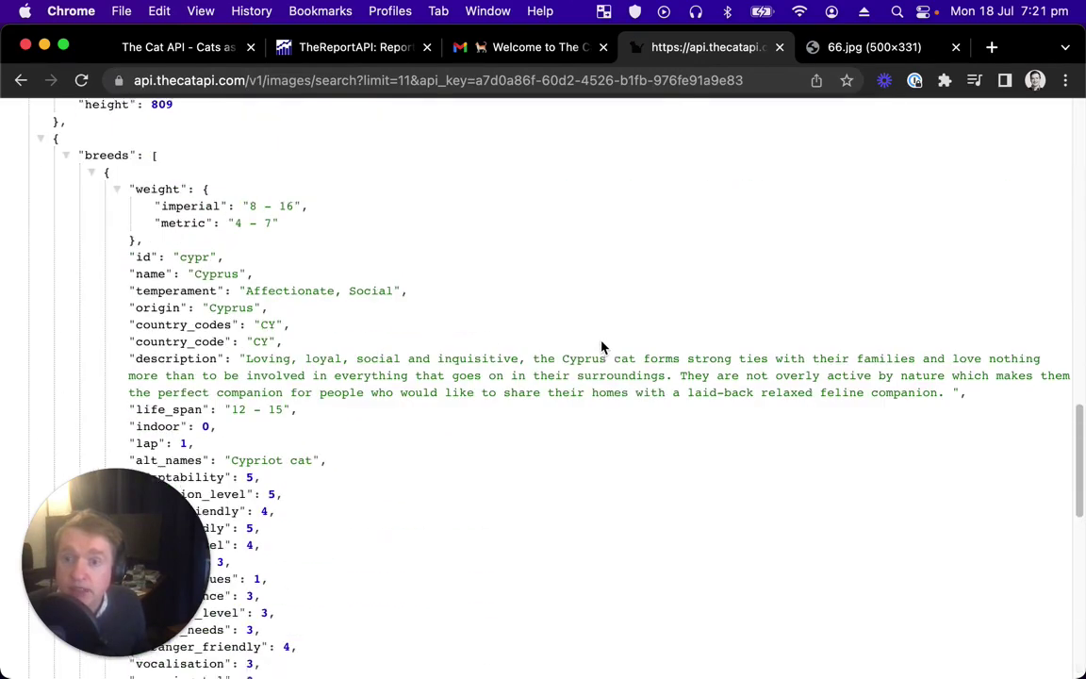
pyautogui.scroll(-10, 376, 382)
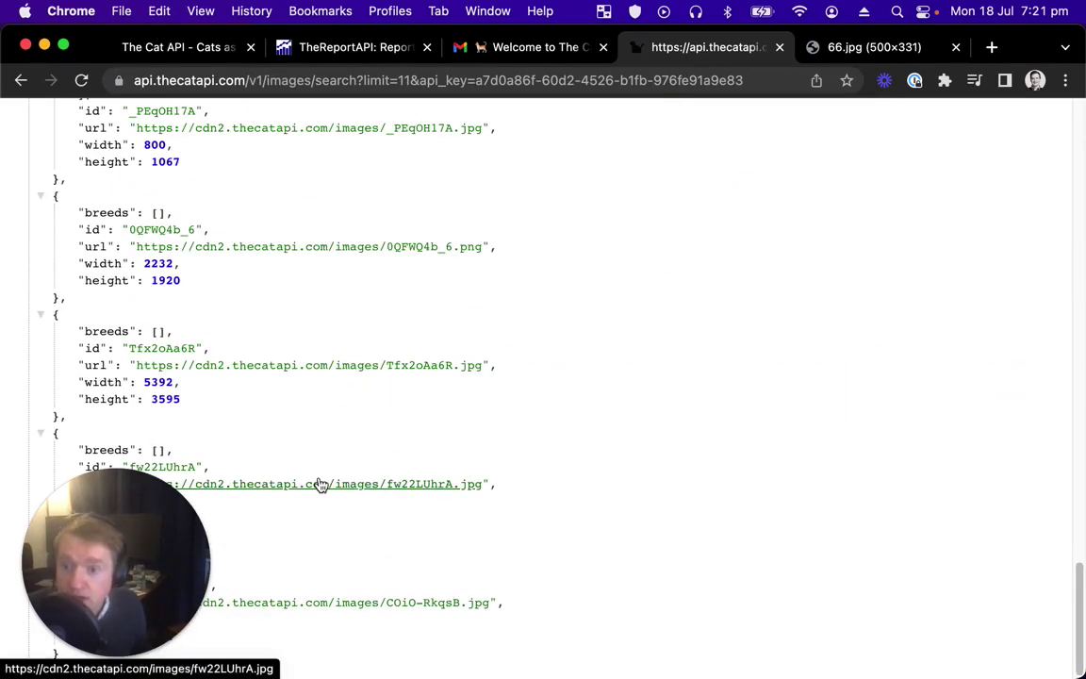
pyautogui.scroll(5, 320, 476)
pyautogui.scroll(8, 321, 472)
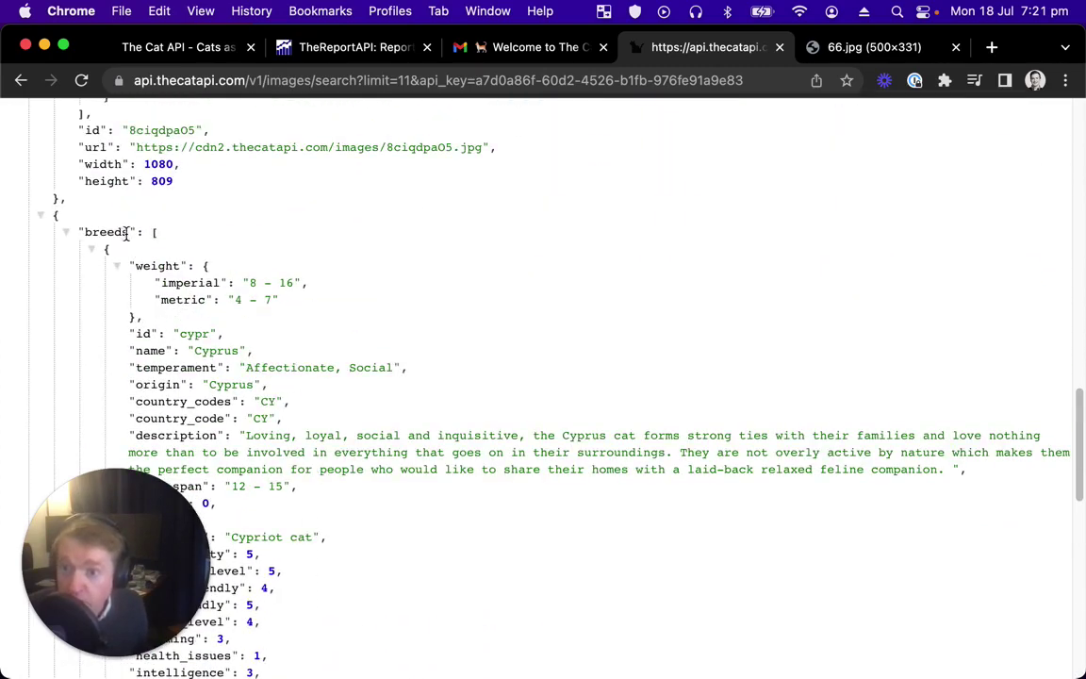
pyautogui.scroll(-15, 207, 326)
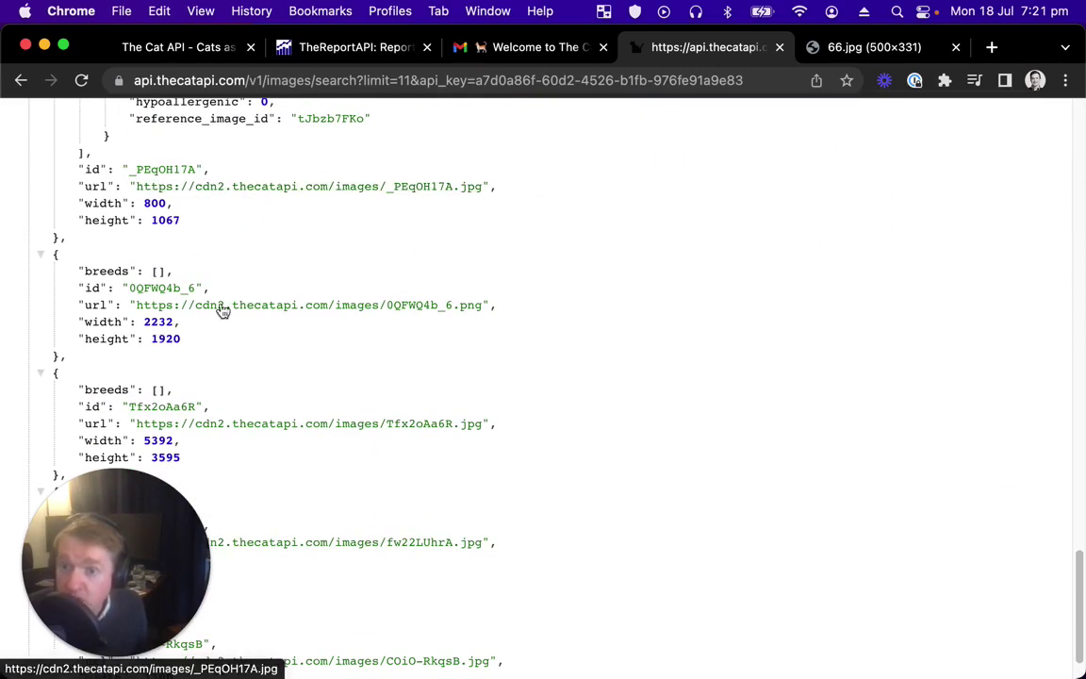
pyautogui.scroll(1, 324, 255)
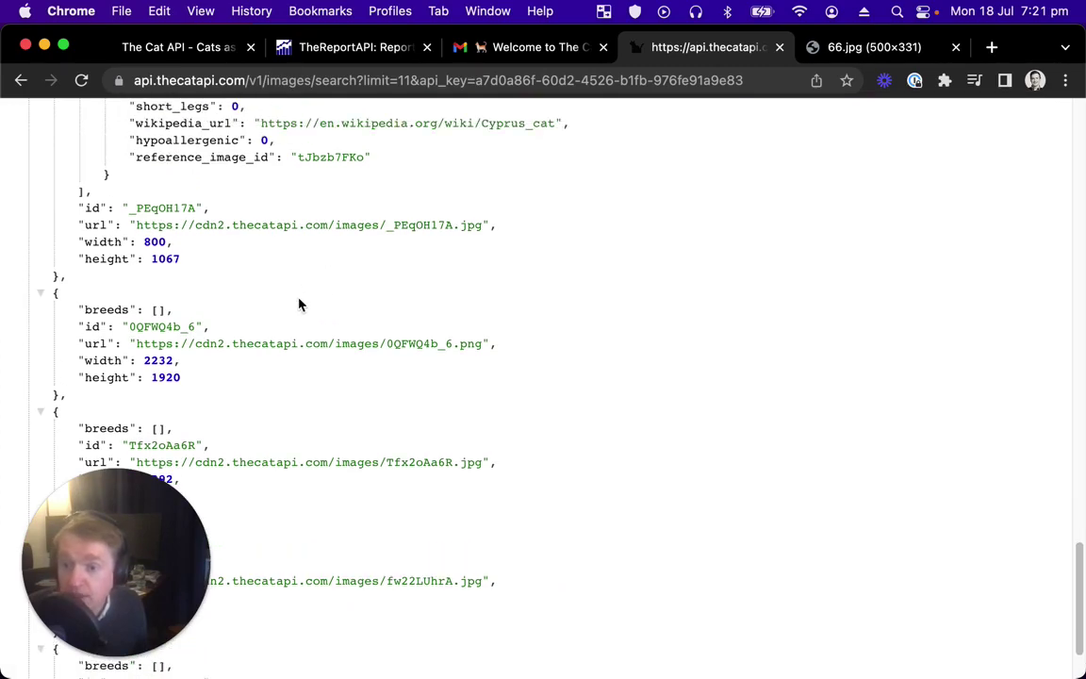
pyautogui.scroll(10, 297, 306)
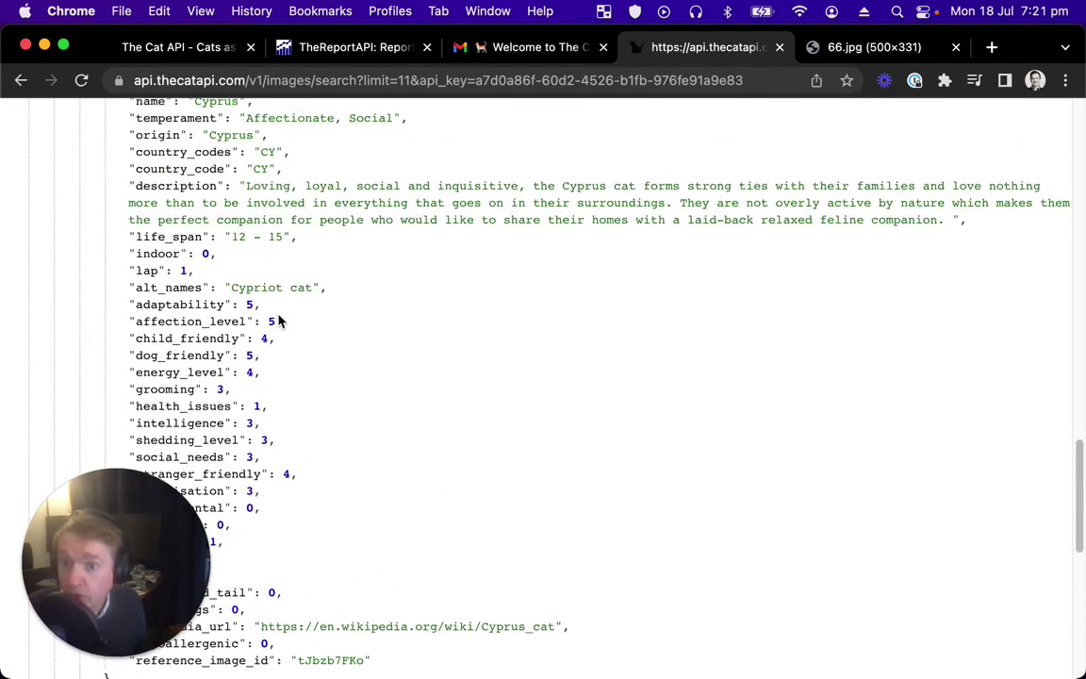
pyautogui.scroll(4, 278, 320)
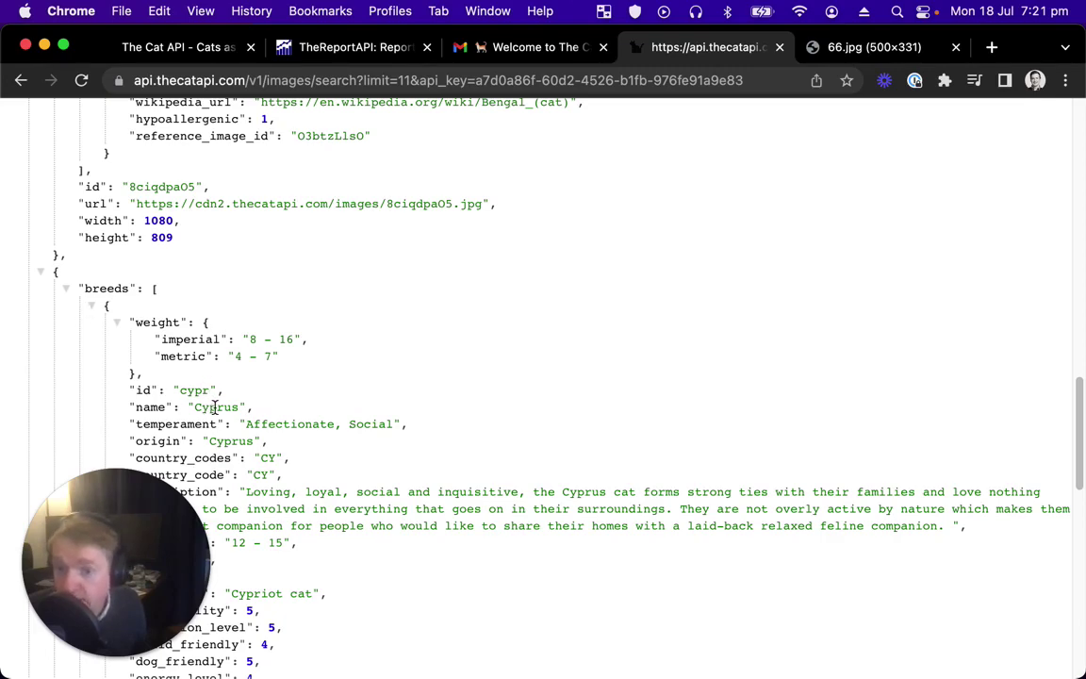
pyautogui.scroll(-10, 235, 387)
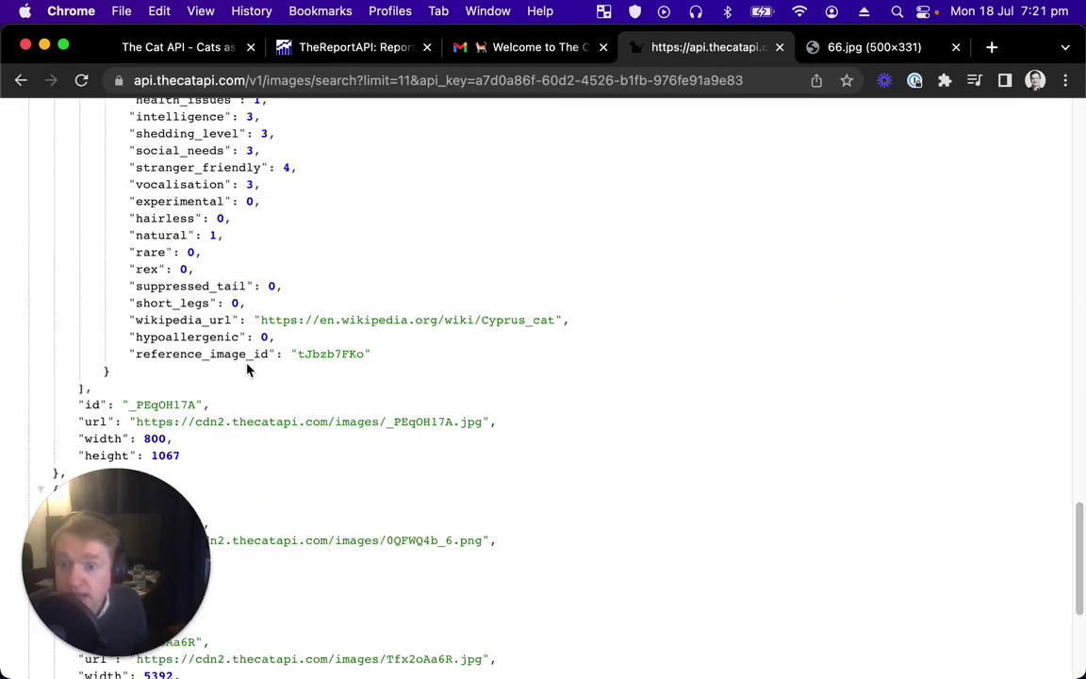
# Step: Open the Cyprus cat image _PEqOH17A.jpg in a new tab, then return to the JSON
pyautogui.keyDown('super'); pyautogui.click(264, 383); pyautogui.keyUp('super')
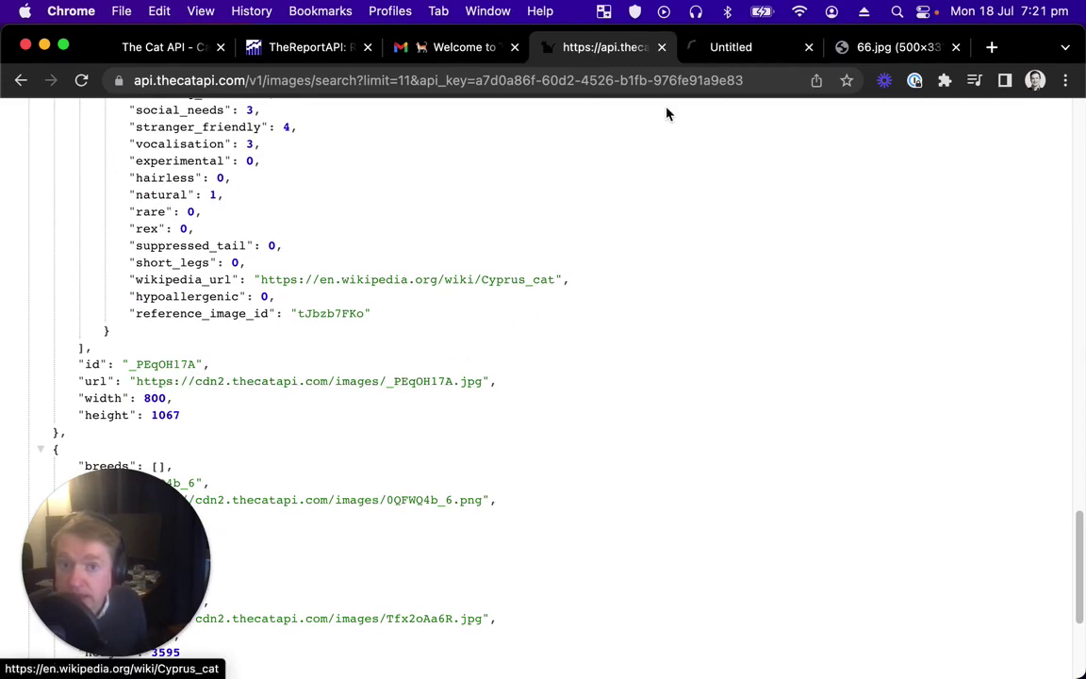
pyautogui.scroll(8, 372, 326)
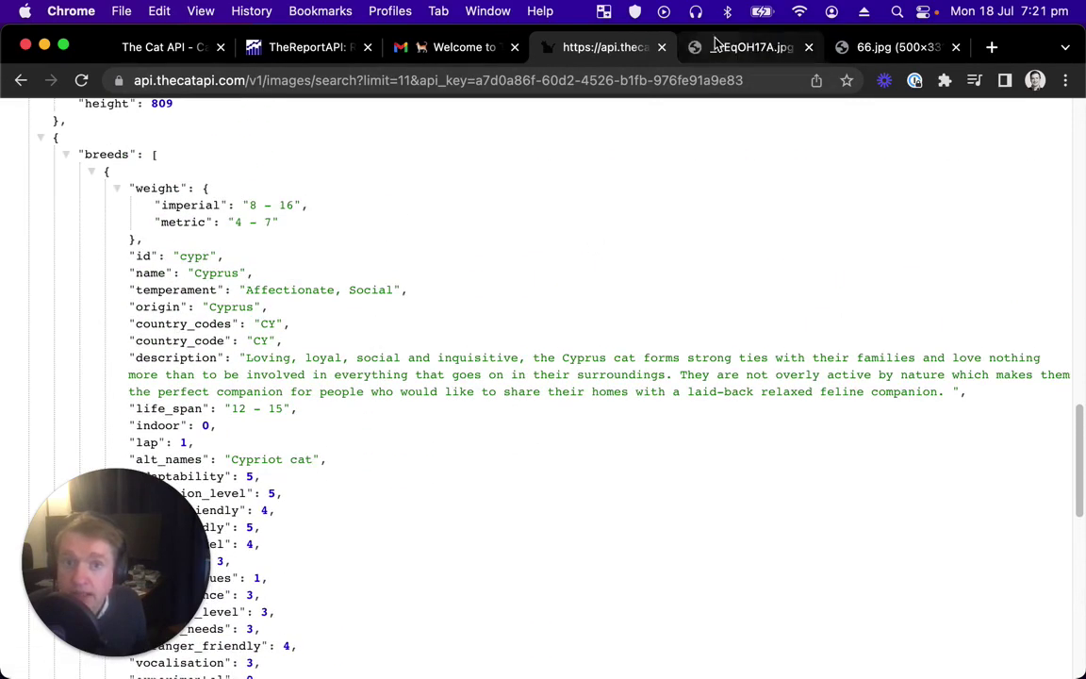
pyautogui.click(695, 49)
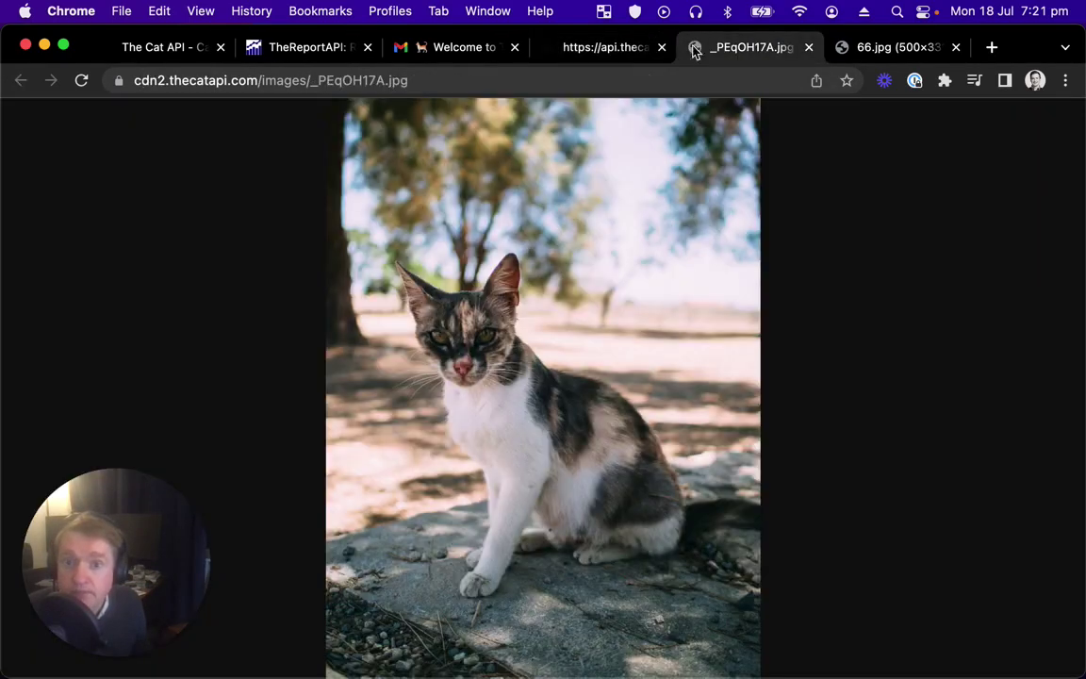
pyautogui.click(594, 49)
pyautogui.scroll(-8, 273, 443)
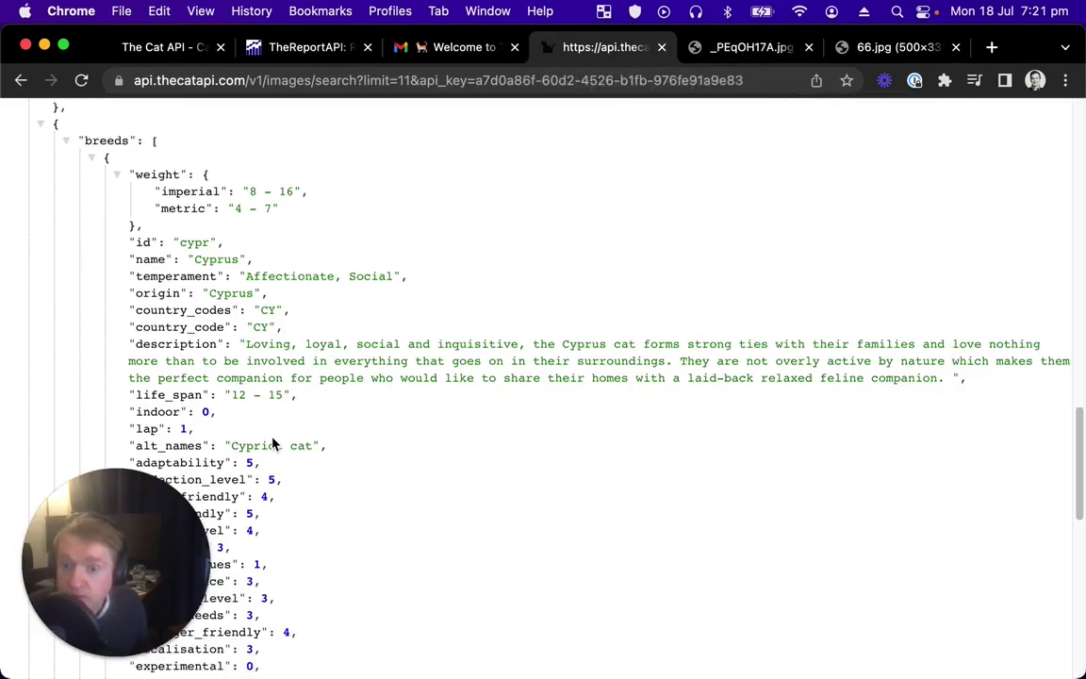
pyautogui.scroll(7, 334, 512)
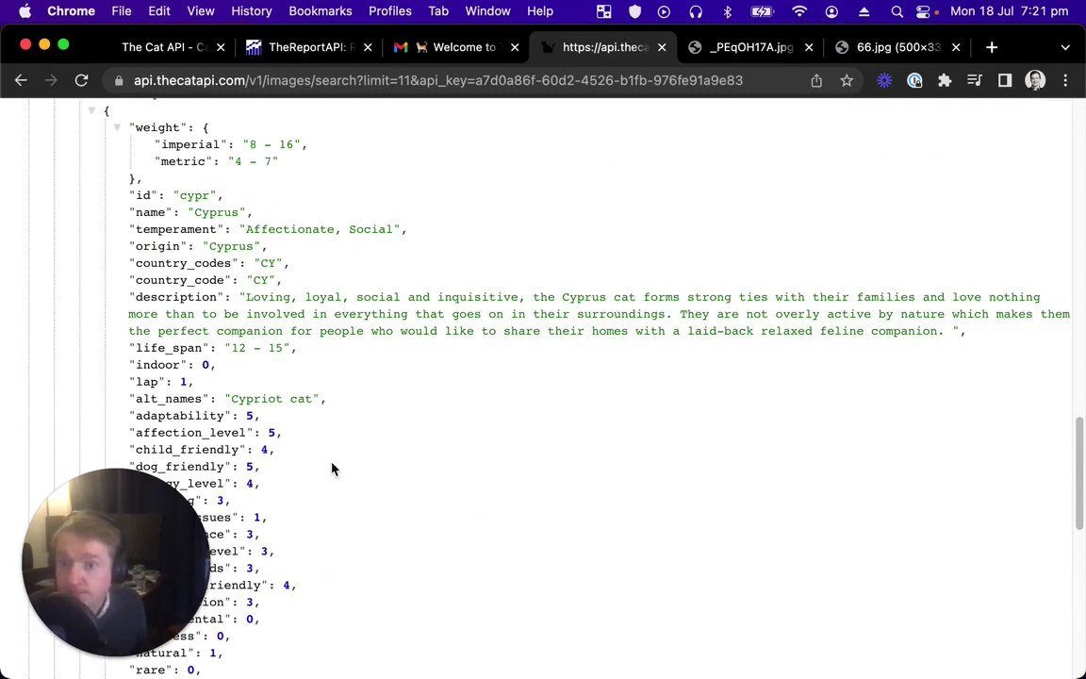
pyautogui.scroll(5, 332, 469)
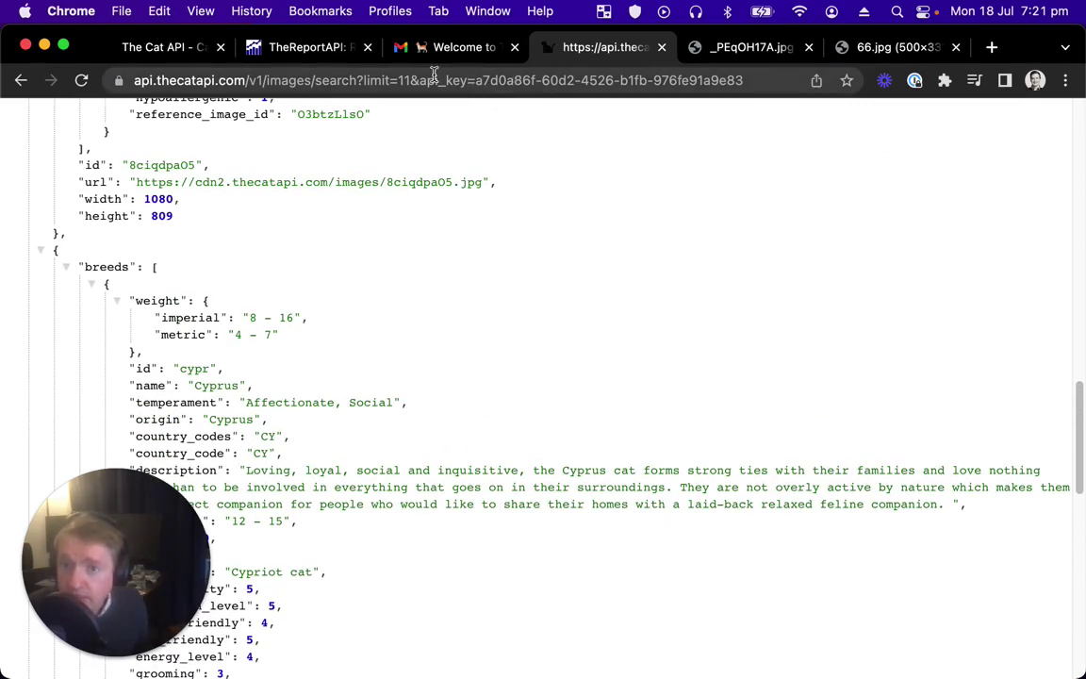
pyautogui.click(454, 47)
pyautogui.click(297, 47)
pyautogui.scroll(-3, 450, 567)
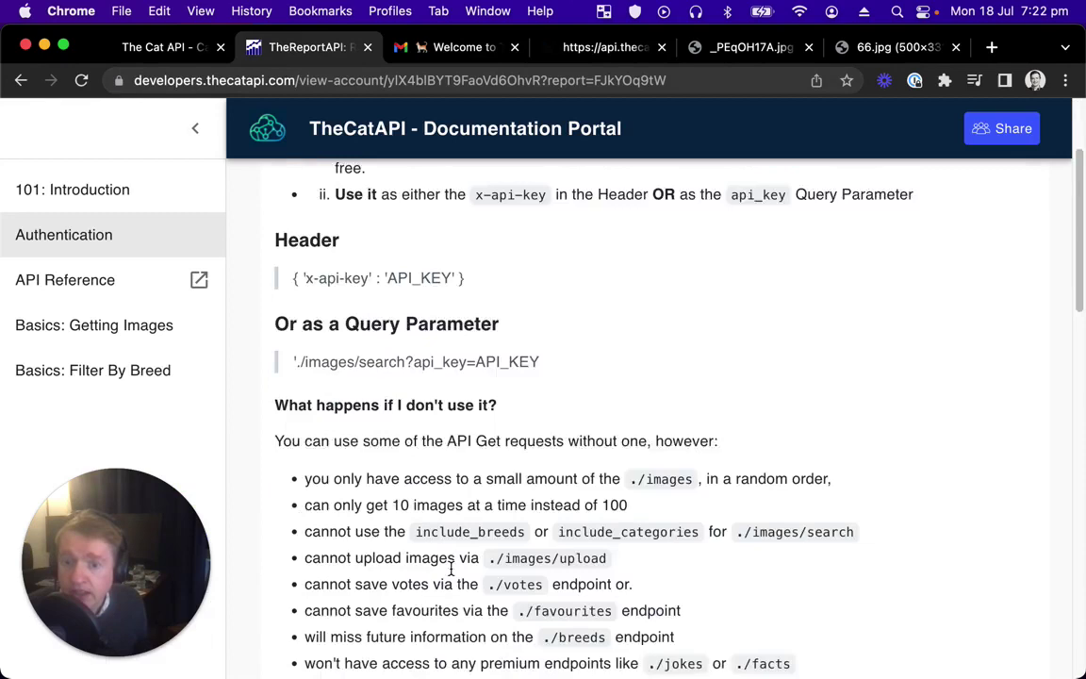
pyautogui.scroll(-5, 451, 570)
pyautogui.click(39, 360)
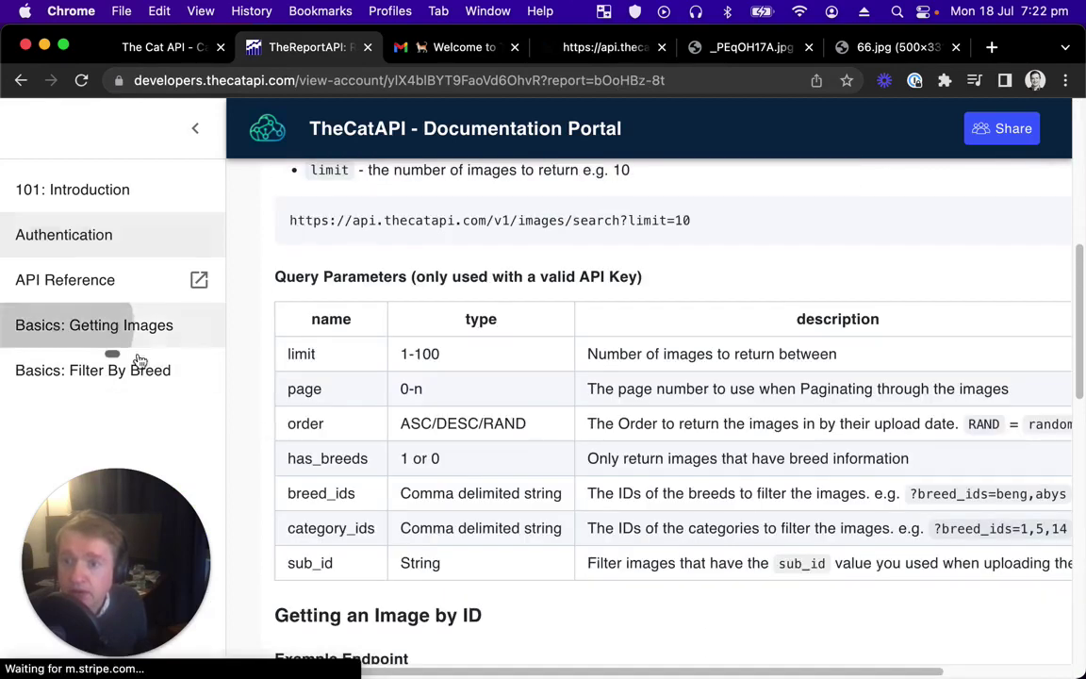
pyautogui.doubleClick(321, 532)
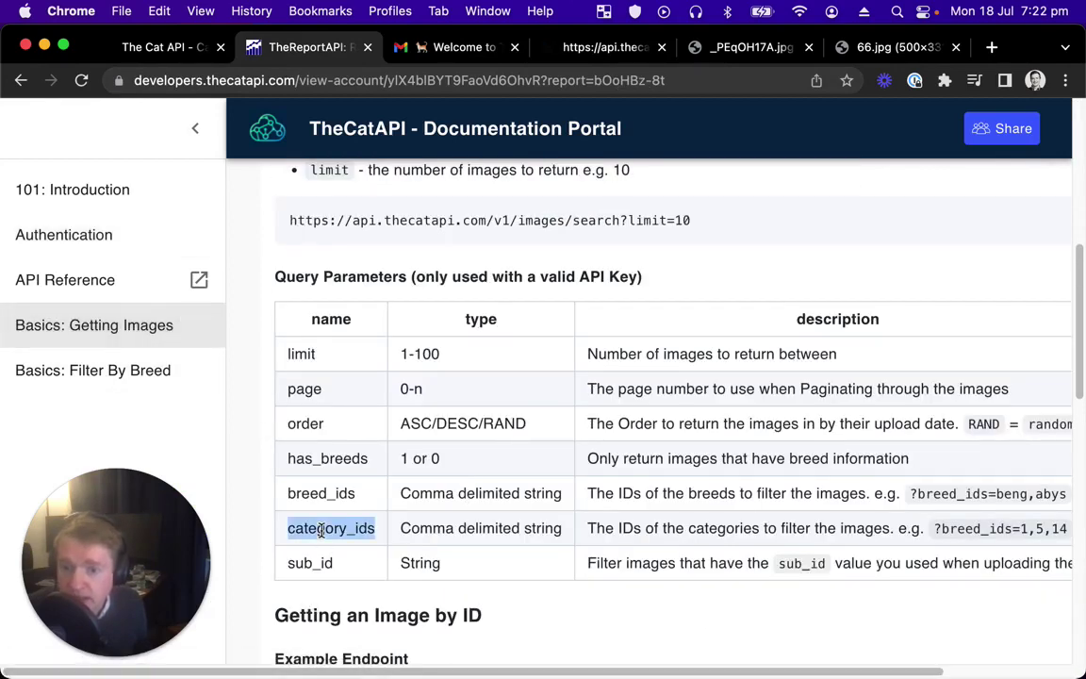
pyautogui.click(320, 531)
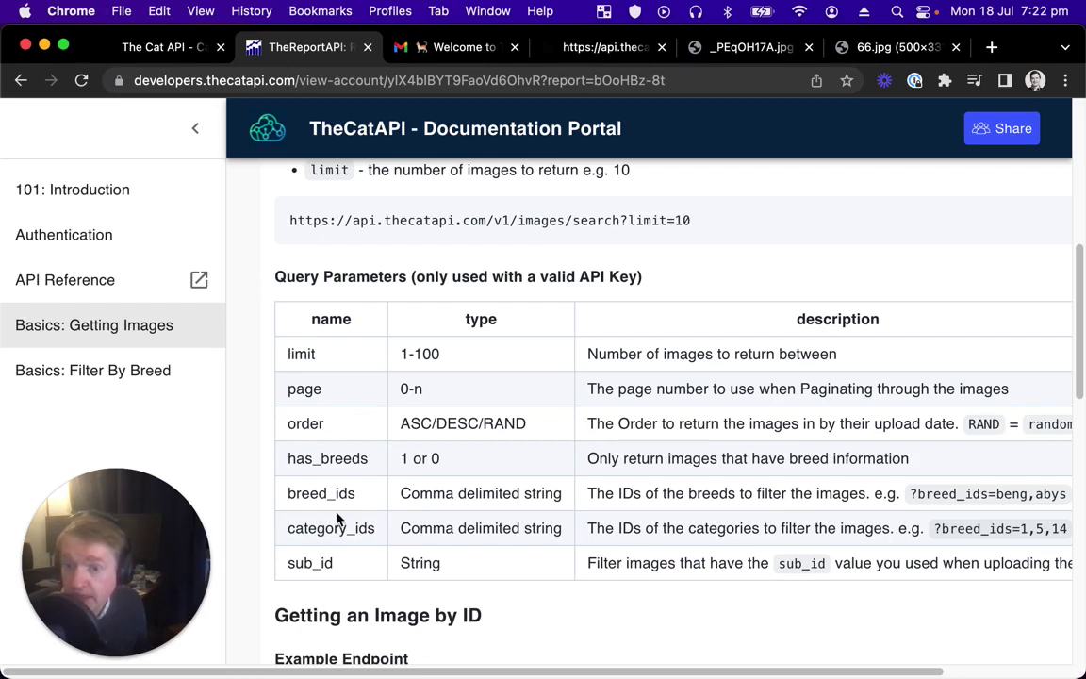
pyautogui.doubleClick(341, 493)
pyautogui.click(341, 495)
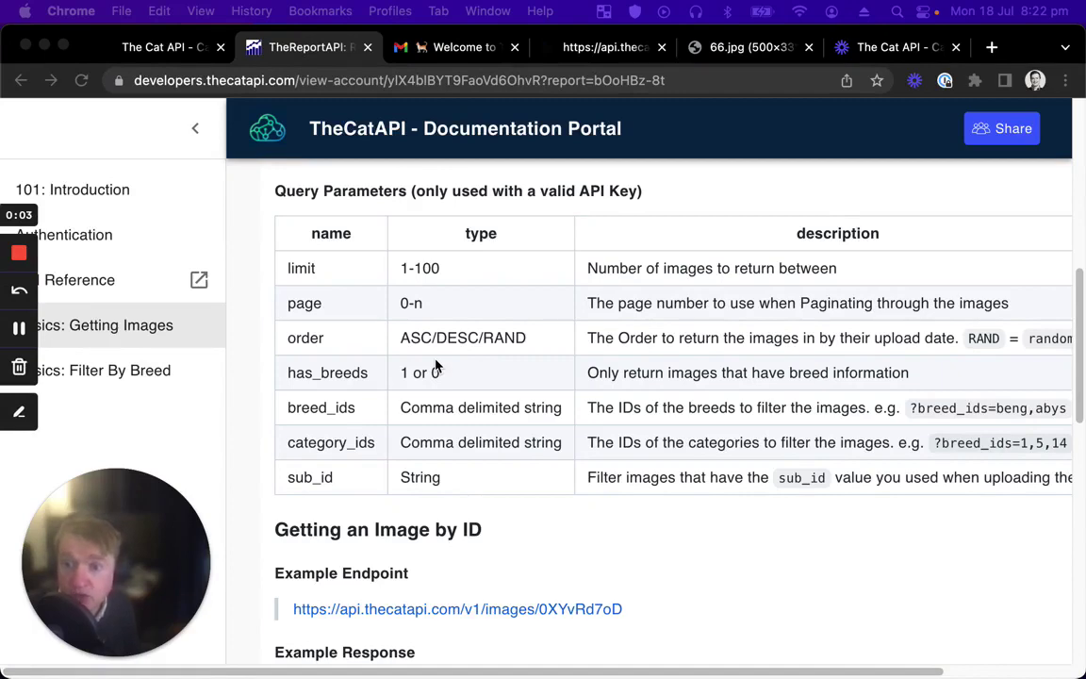
# Step: Open the Basics: Filter By Breed guide and select its v1/breeds endpoint link
pyautogui.click(142, 49)
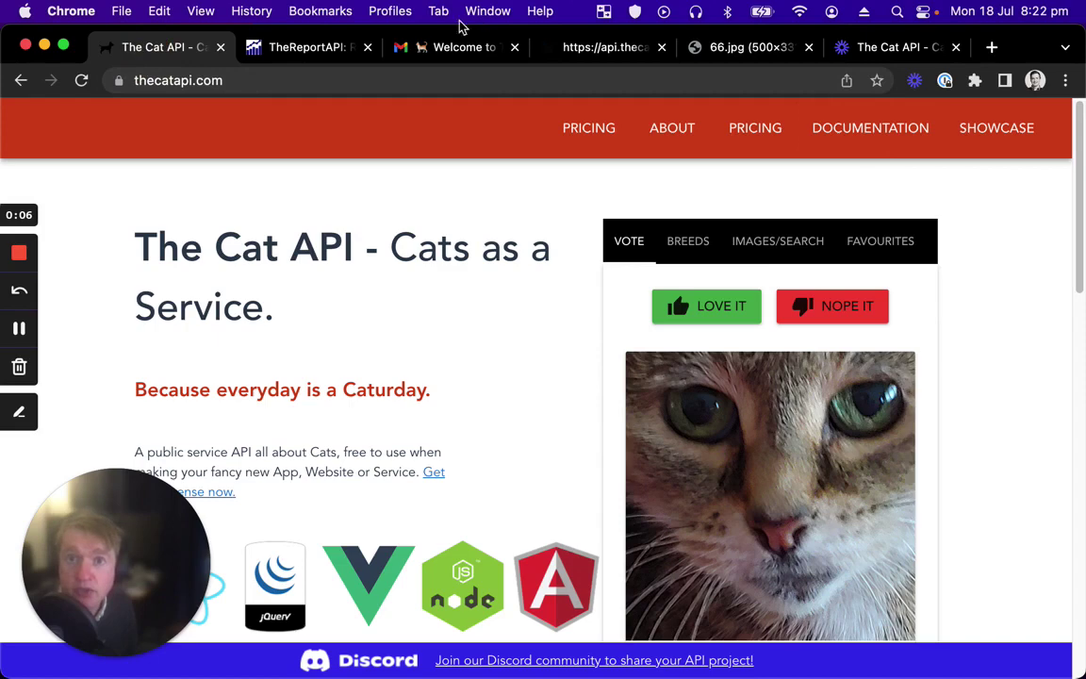
pyautogui.click(254, 48)
pyautogui.click(121, 372)
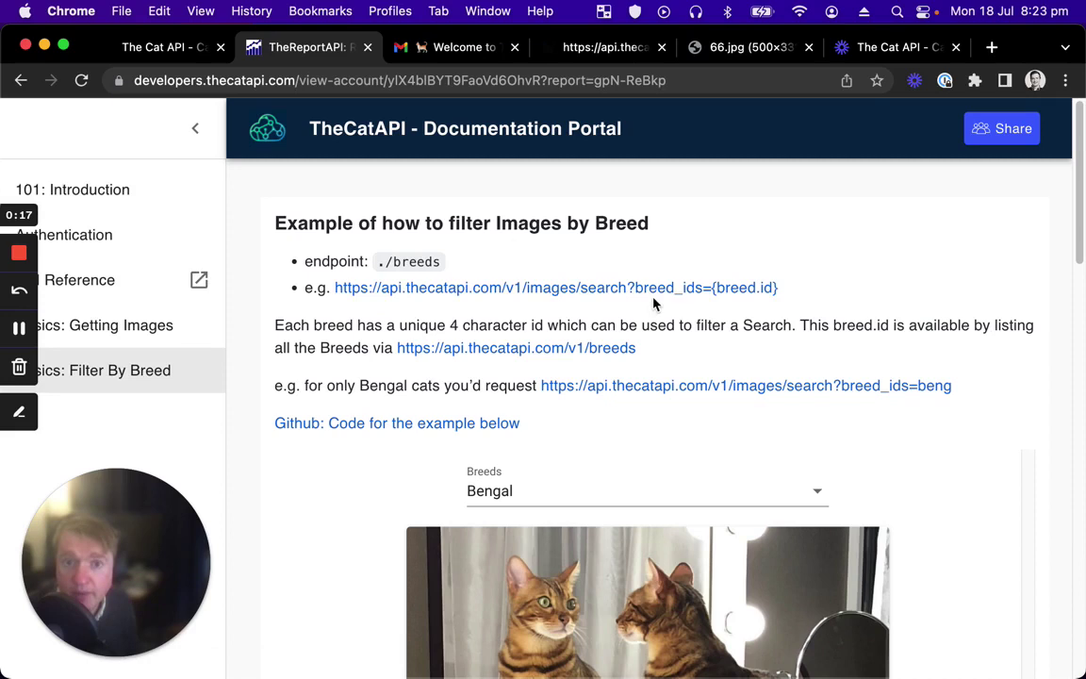
pyautogui.click(465, 384)
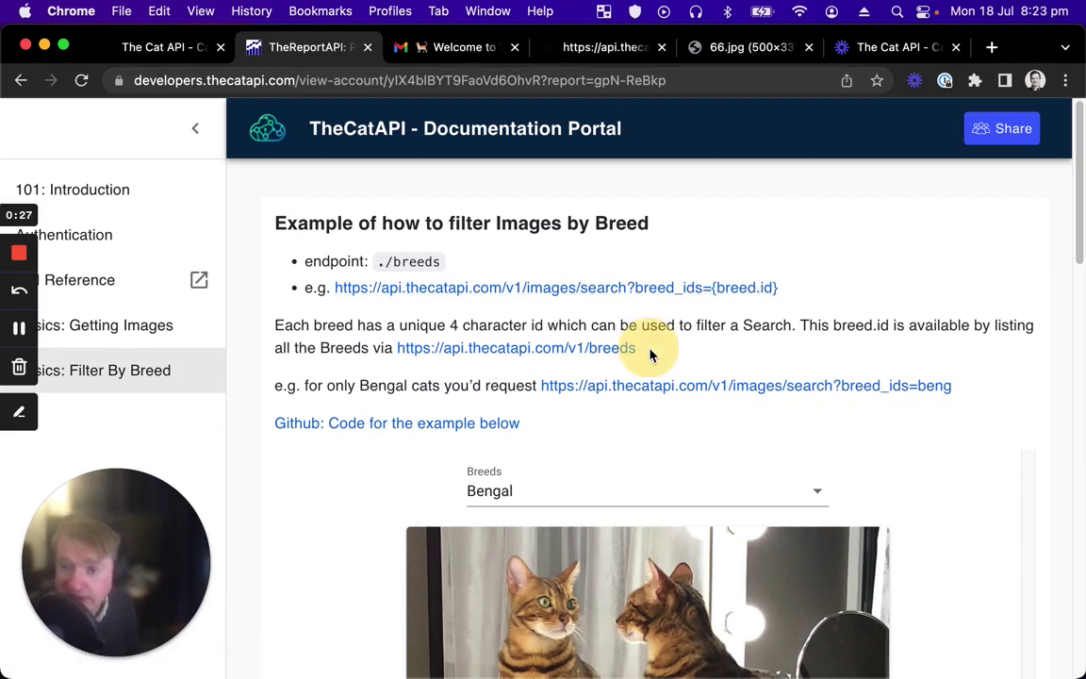
pyautogui.moveTo(637, 349); pyautogui.dragTo(396, 352)
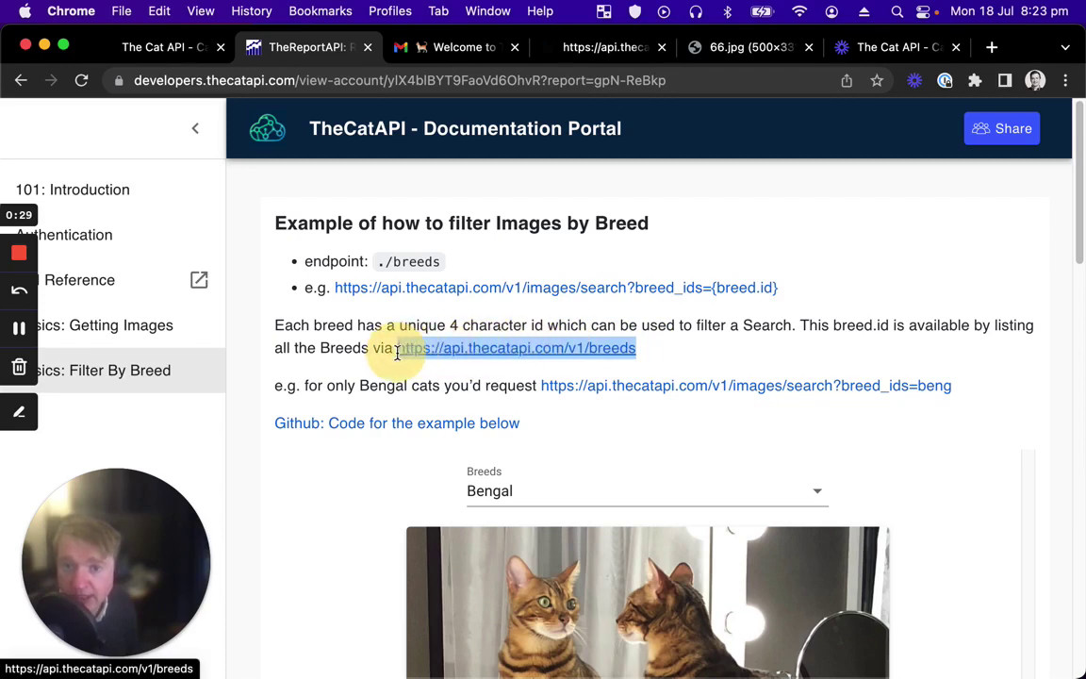
# Step: Open the v1/breeds list in a new tab and inspect the Abyssinian entry's name, id and fields
pyautogui.keyDown('super'); pyautogui.click(498, 348); pyautogui.keyUp('super')
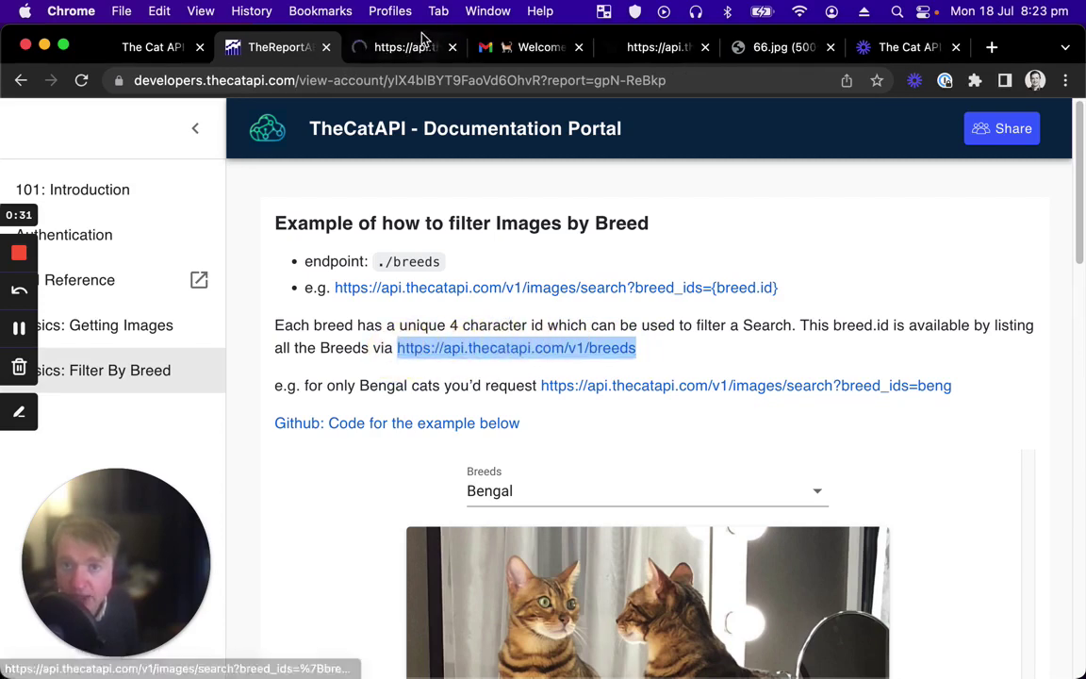
pyautogui.click(408, 49)
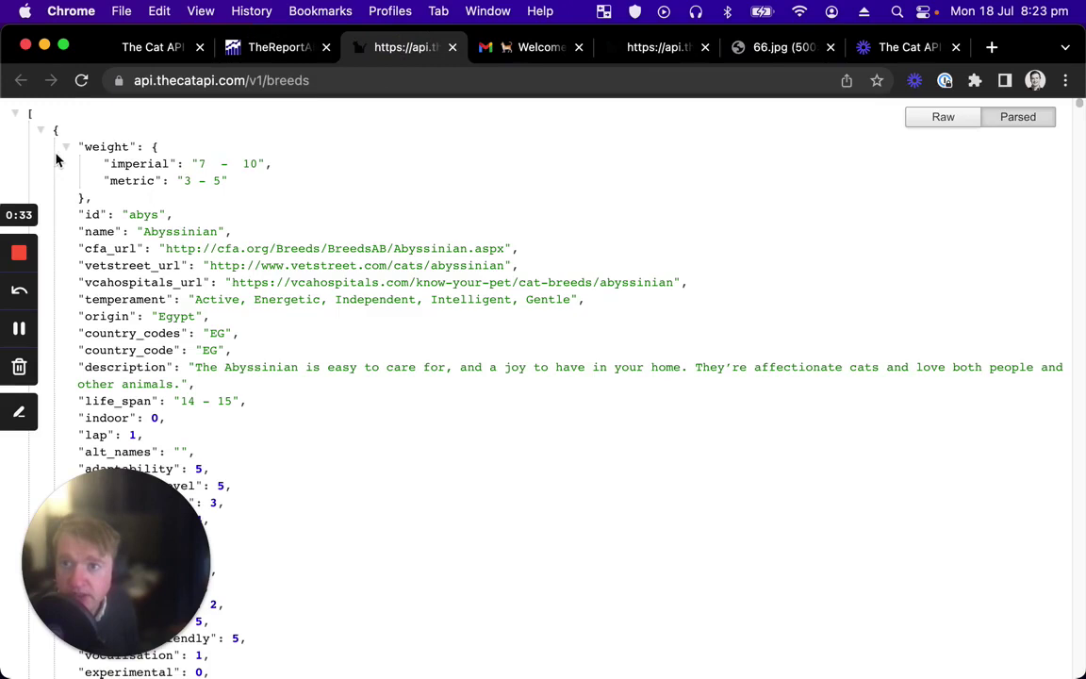
pyautogui.doubleClick(157, 232)
pyautogui.doubleClick(144, 215)
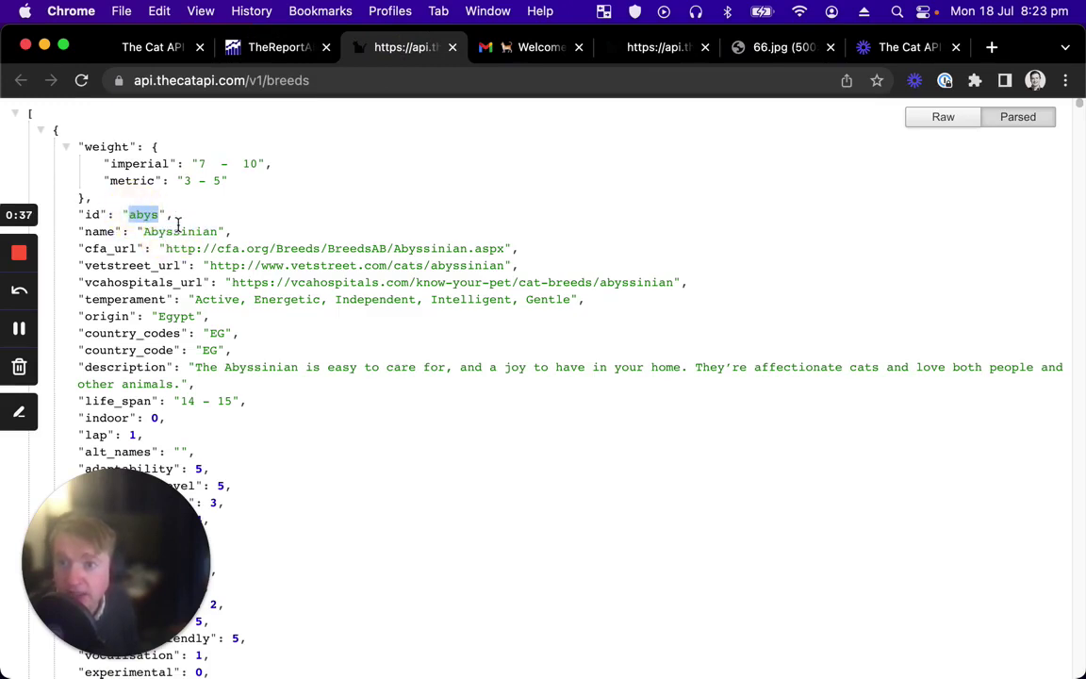
pyautogui.scroll(-3, 160, 226)
pyautogui.click(115, 301)
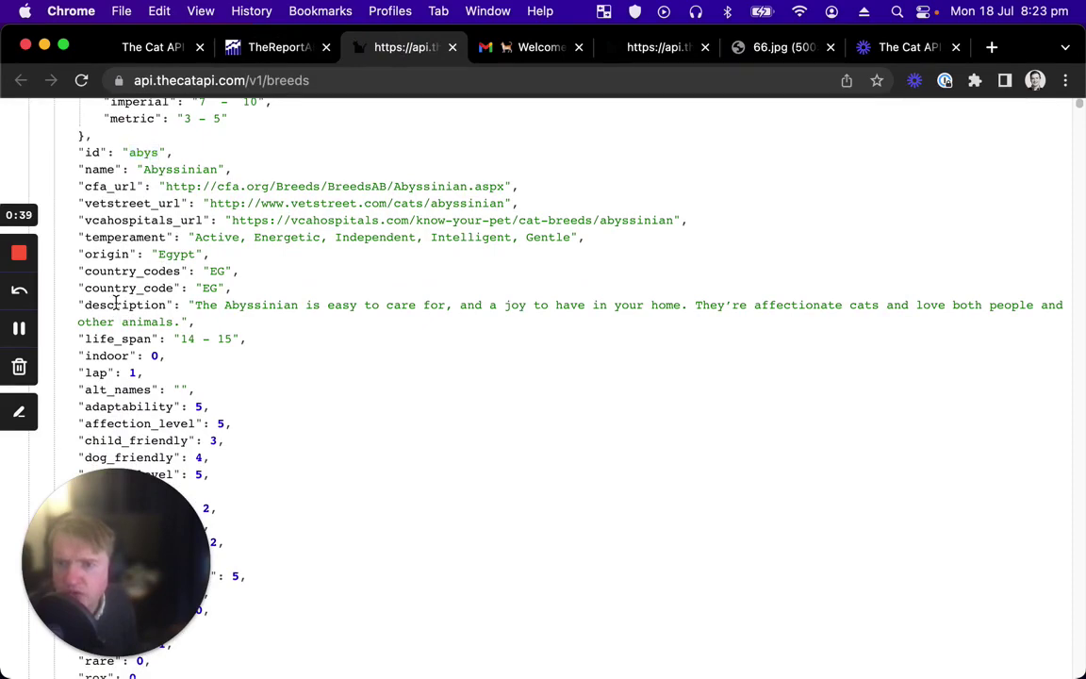
pyautogui.doubleClick(115, 305)
pyautogui.doubleClick(118, 237)
# Step: Scroll the breeds JSON to the Bengal entry and copy its id beng
pyautogui.scroll(-15, 156, 288)
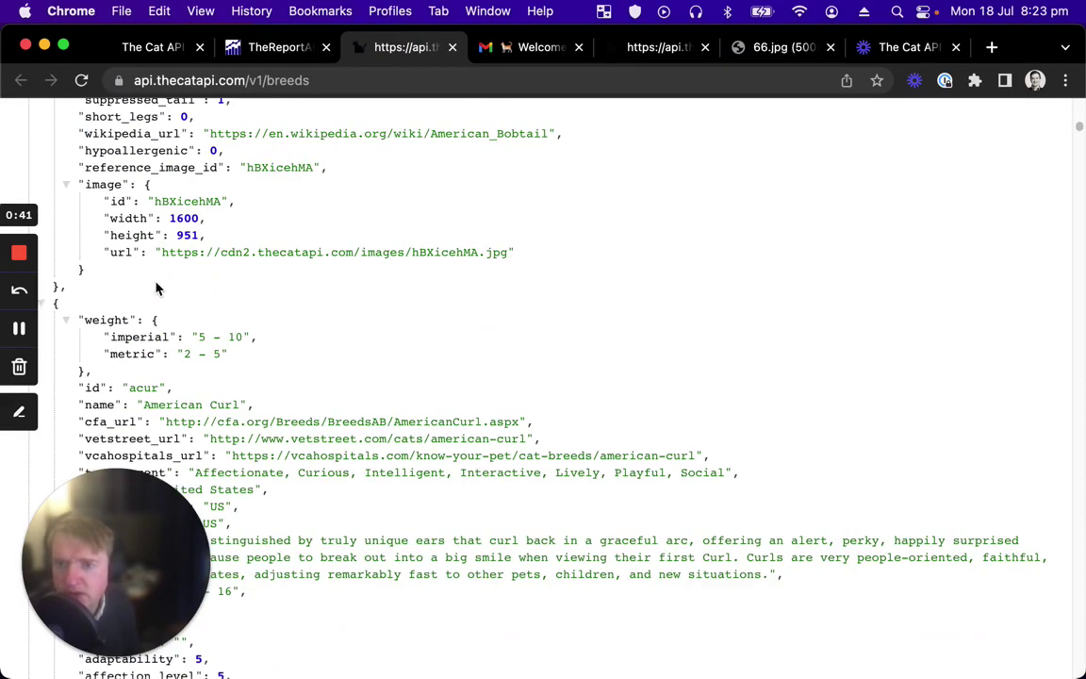
pyautogui.scroll(1, 151, 311)
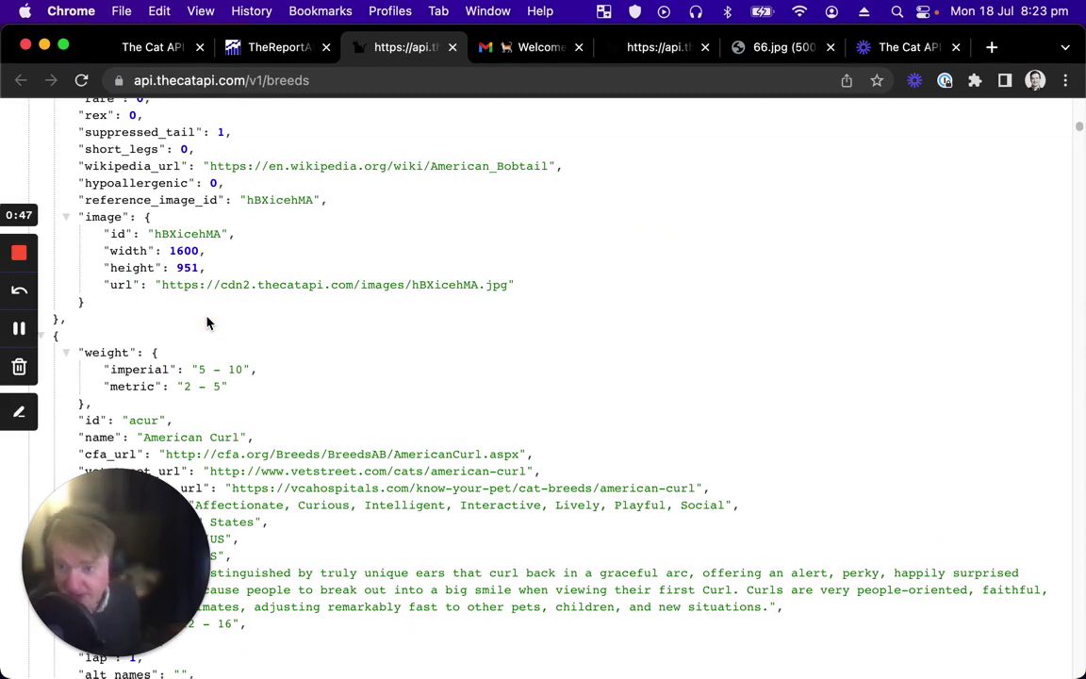
pyautogui.scroll(7, 207, 324)
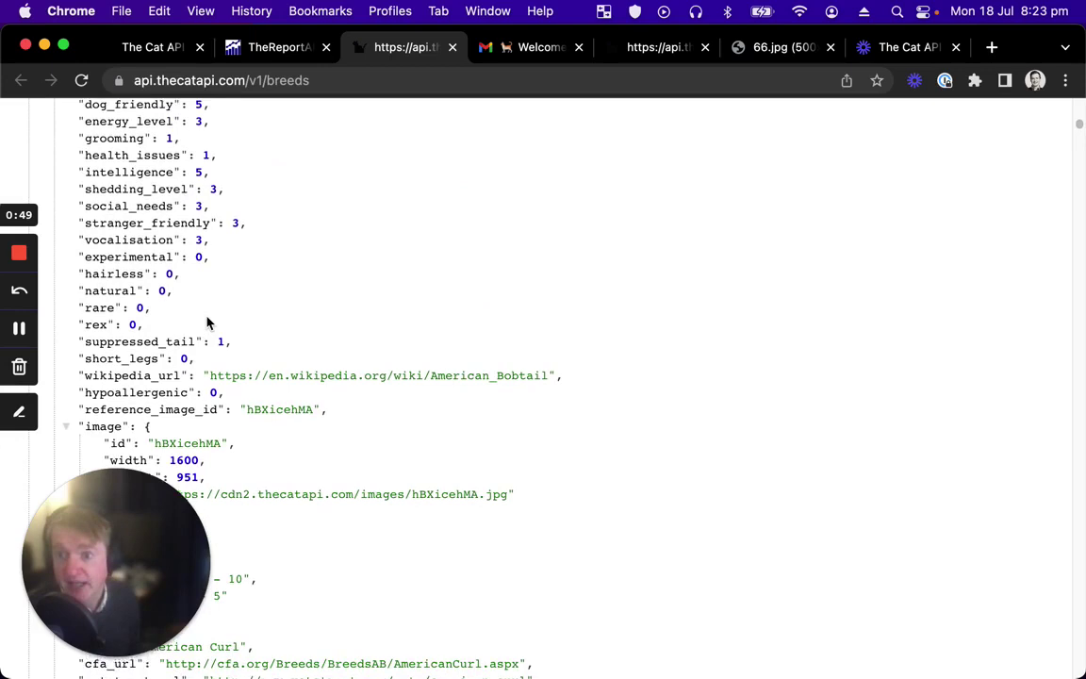
pyautogui.scroll(5, 208, 324)
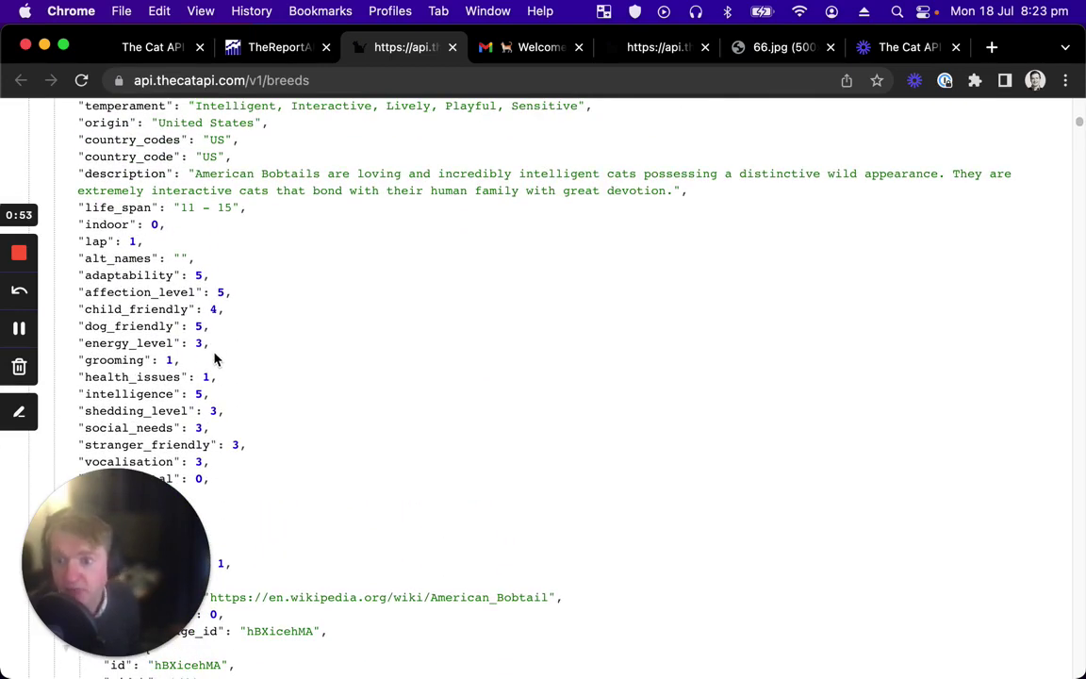
pyautogui.scroll(5, 214, 358)
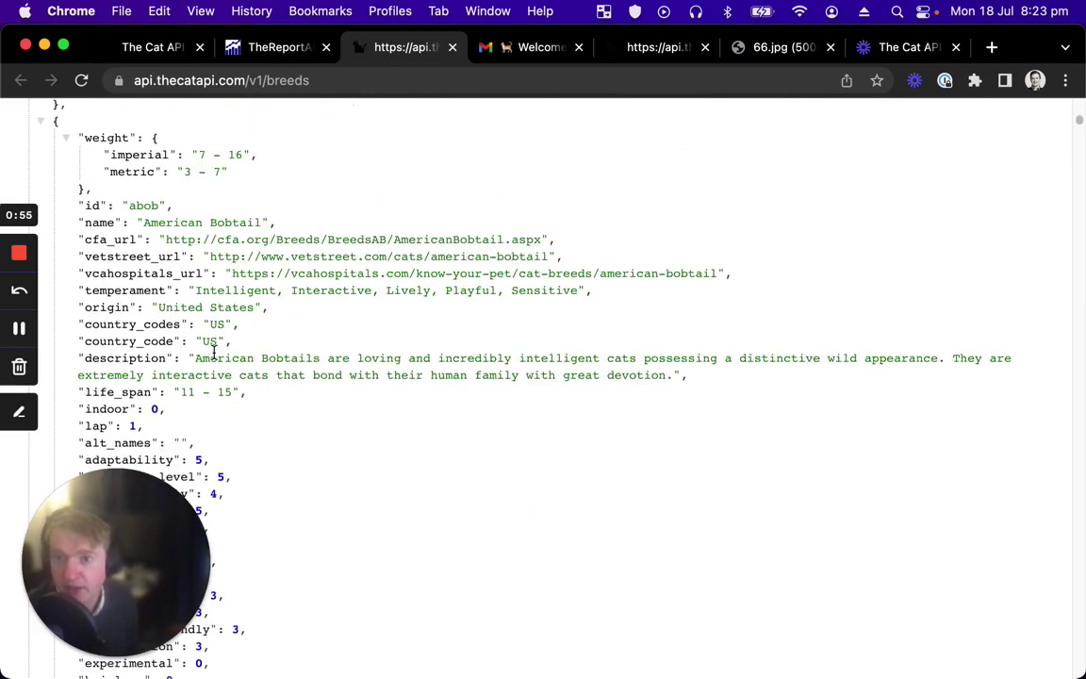
pyautogui.scroll(1, 215, 355)
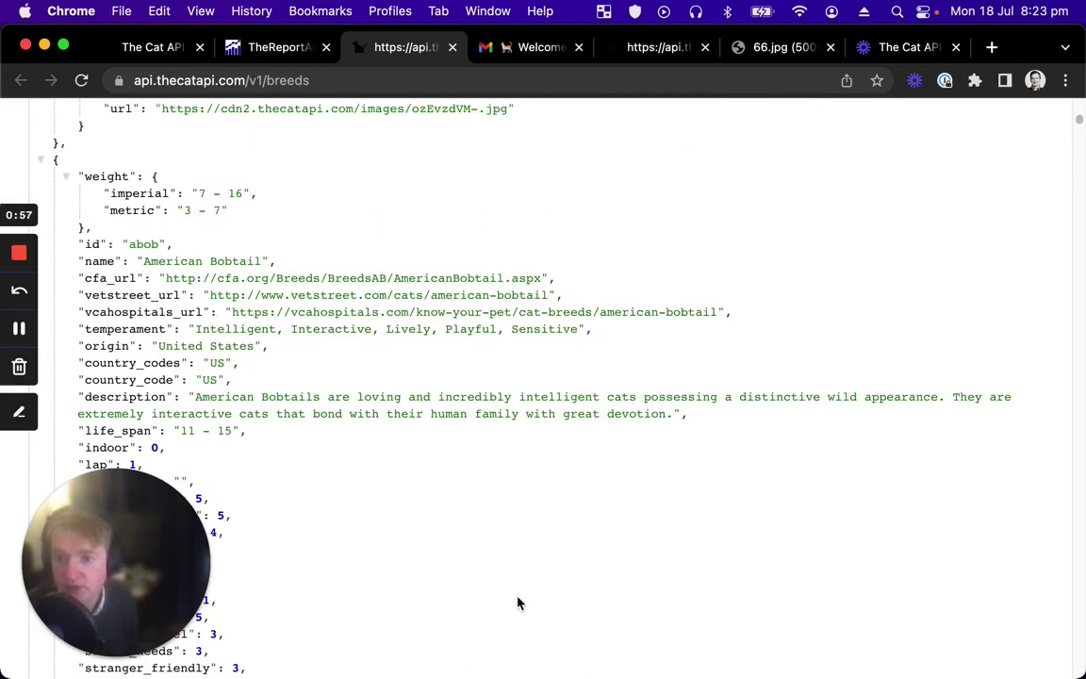
pyautogui.scroll(15, 497, 569)
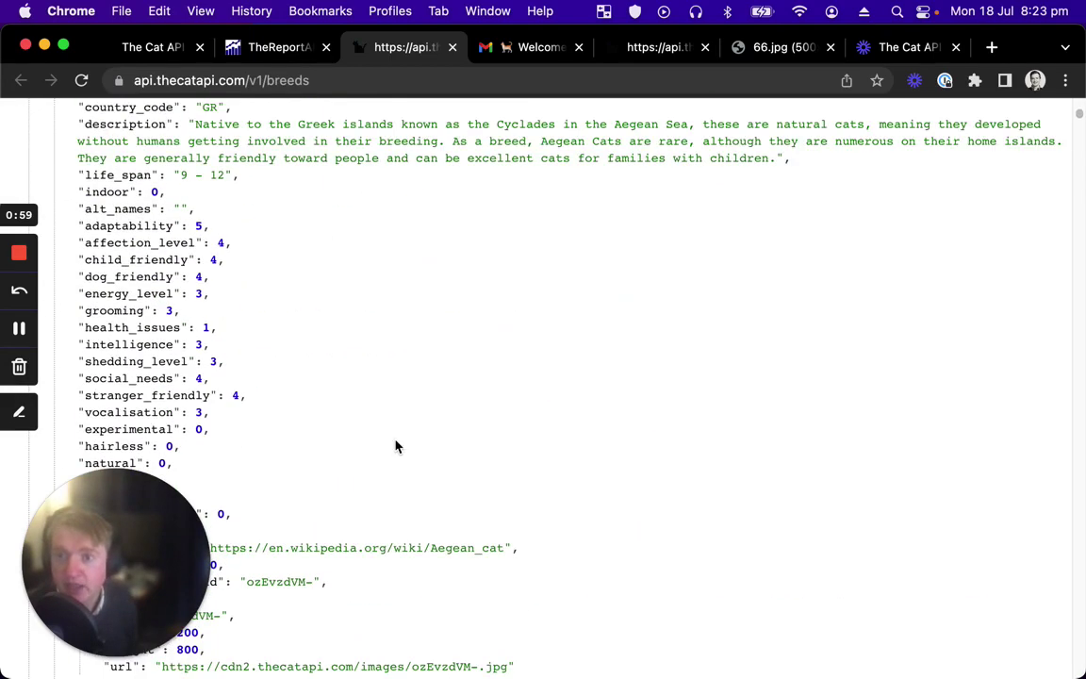
pyautogui.scroll(10, 396, 446)
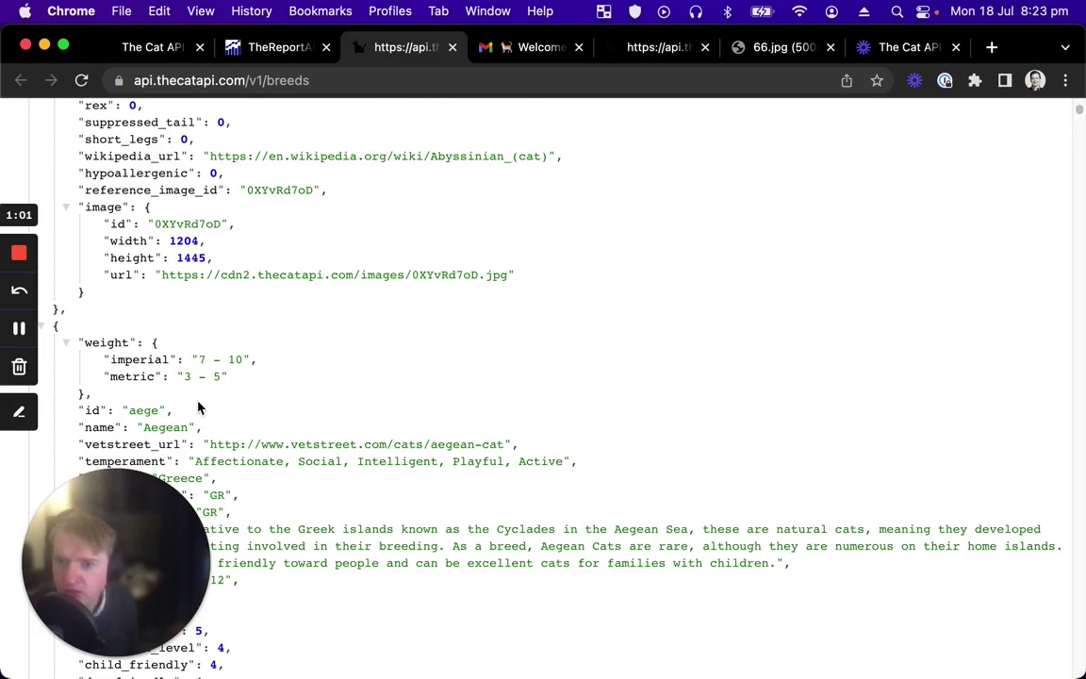
pyautogui.scroll(10, 198, 407)
pyautogui.scroll(-5, 200, 413)
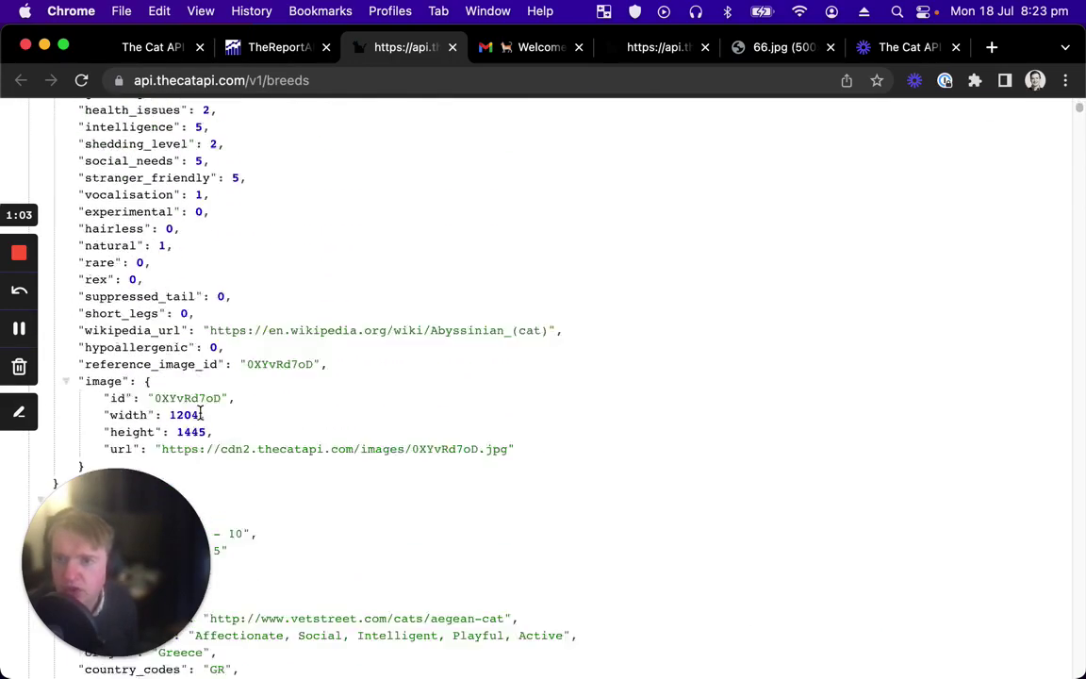
pyautogui.scroll(-20, 200, 413)
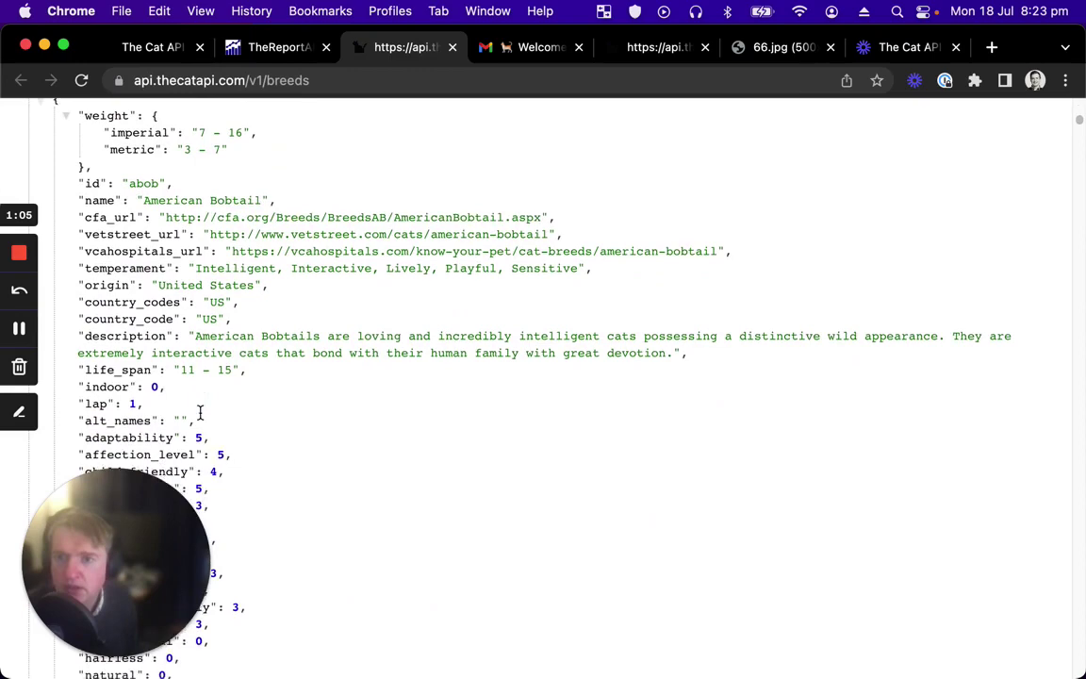
pyautogui.scroll(-20, 170, 313)
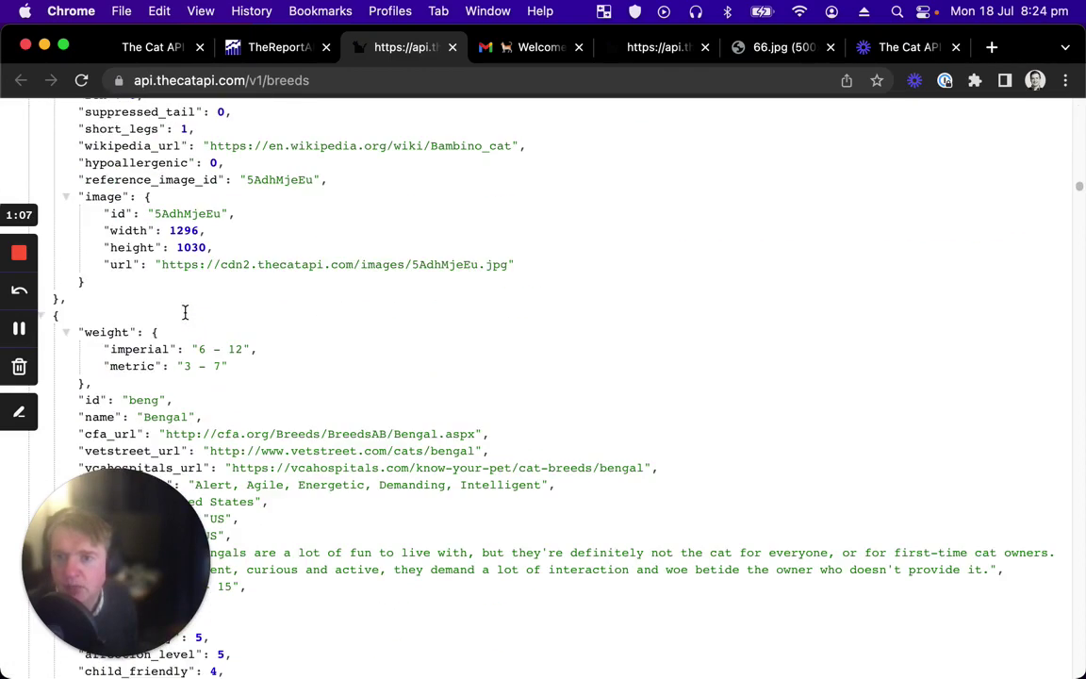
pyautogui.scroll(-3, 179, 325)
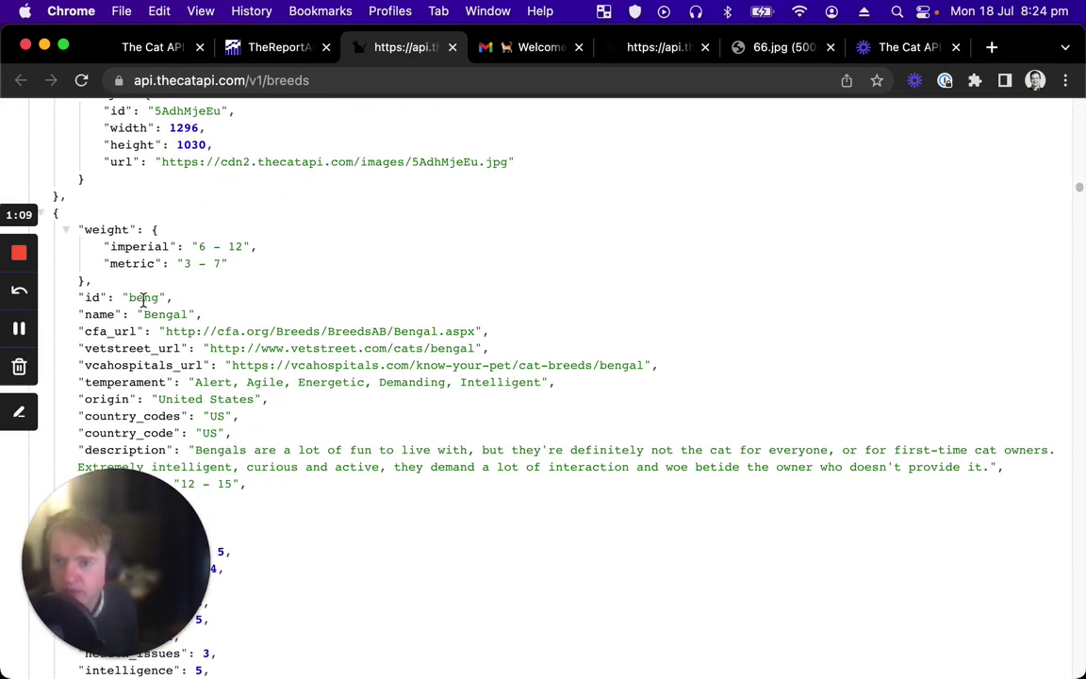
pyautogui.doubleClick(144, 297)
pyautogui.press('super+c')
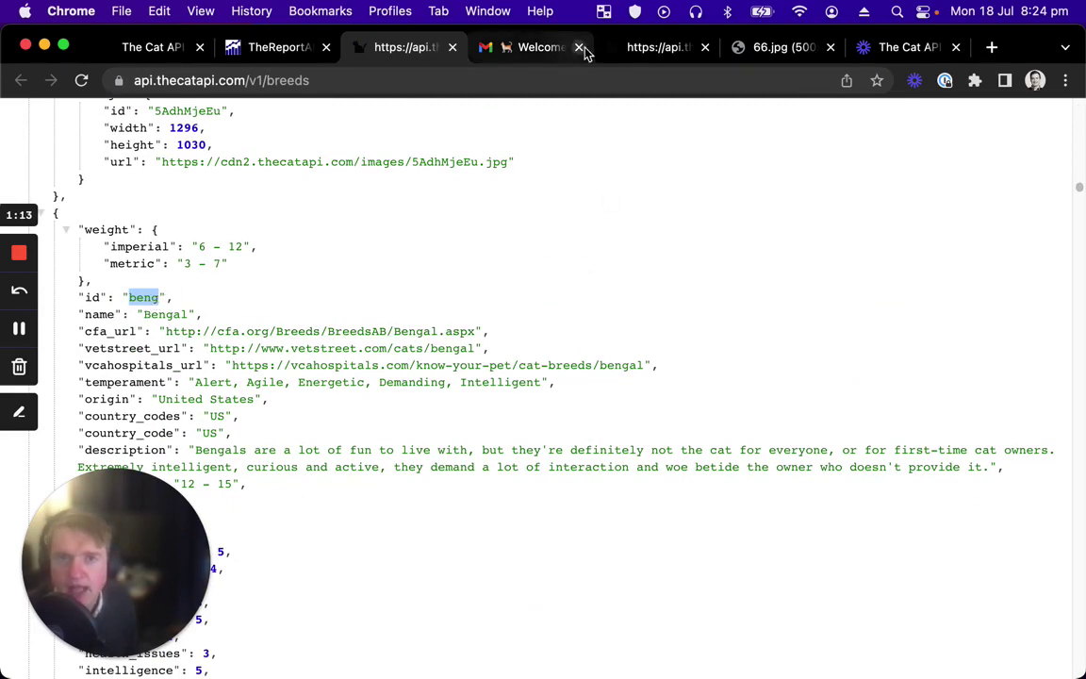
# Step: Add &breed_ids=beng to the images/search address and load the Bengal-only results
pyautogui.click(609, 49)
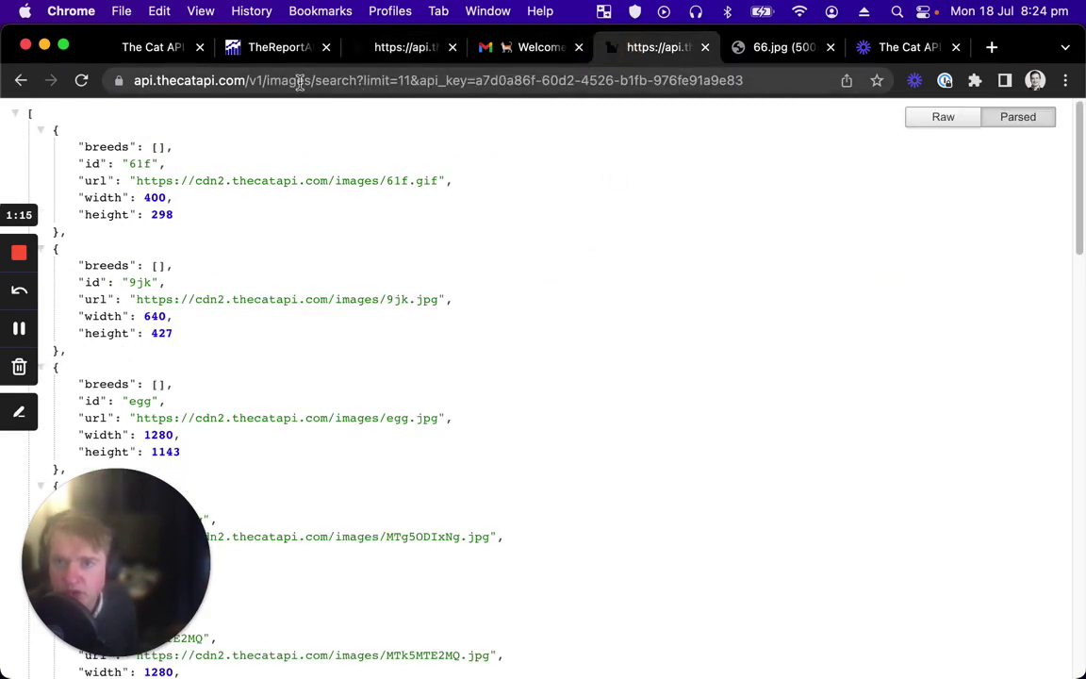
pyautogui.click(755, 80)
pyautogui.press('Right')
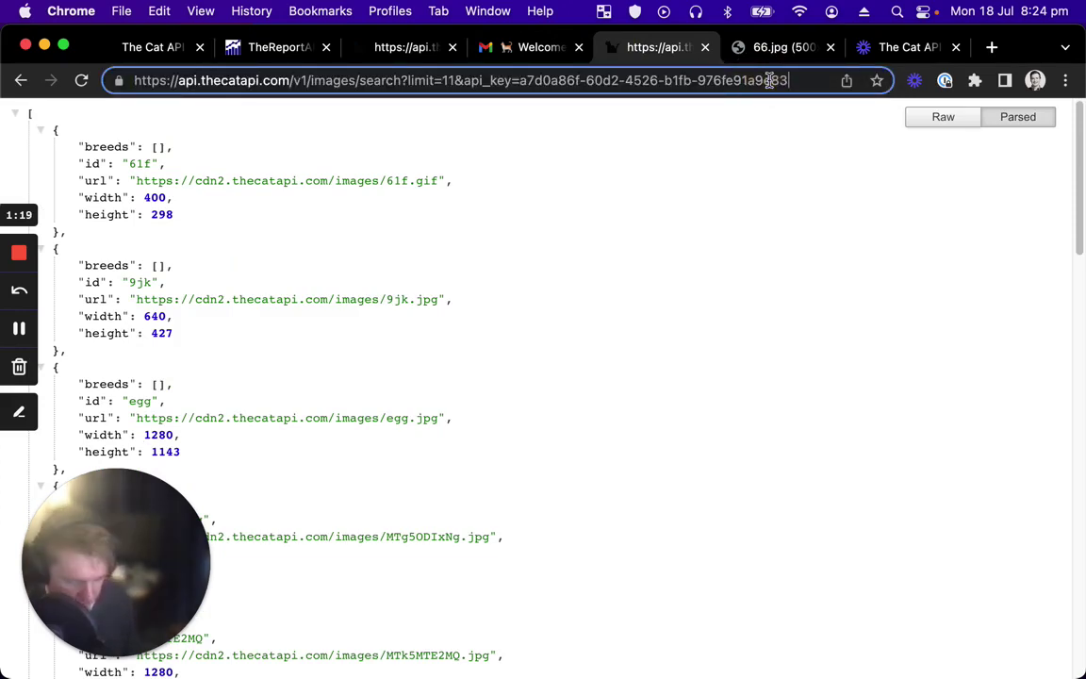
pyautogui.write('&bree')
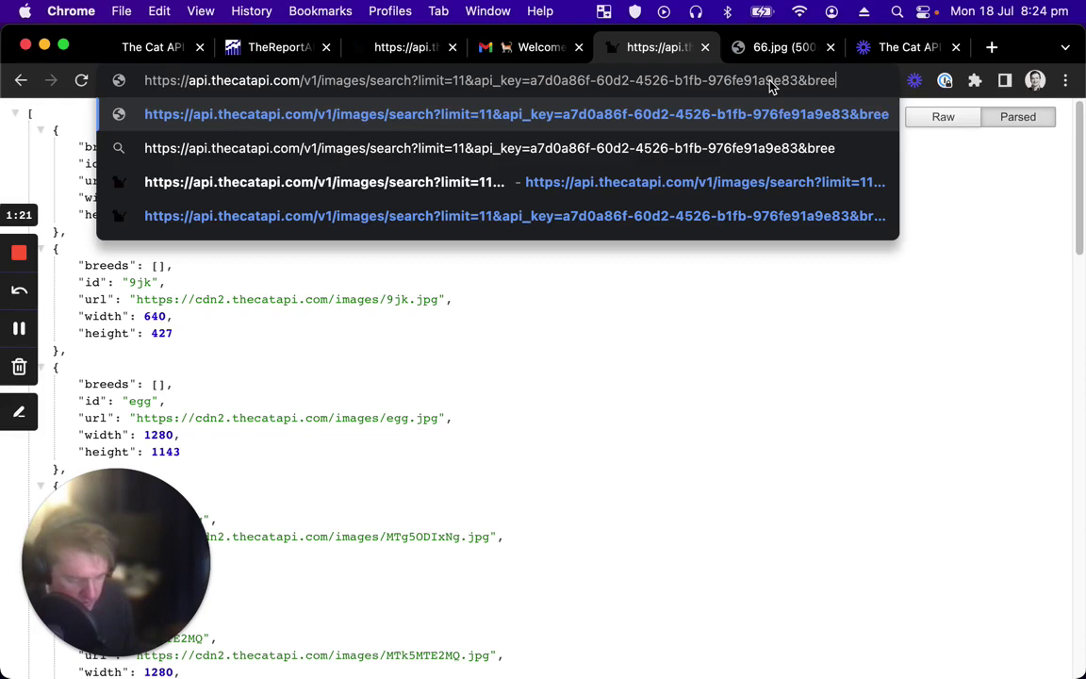
pyautogui.write('d_ids=')
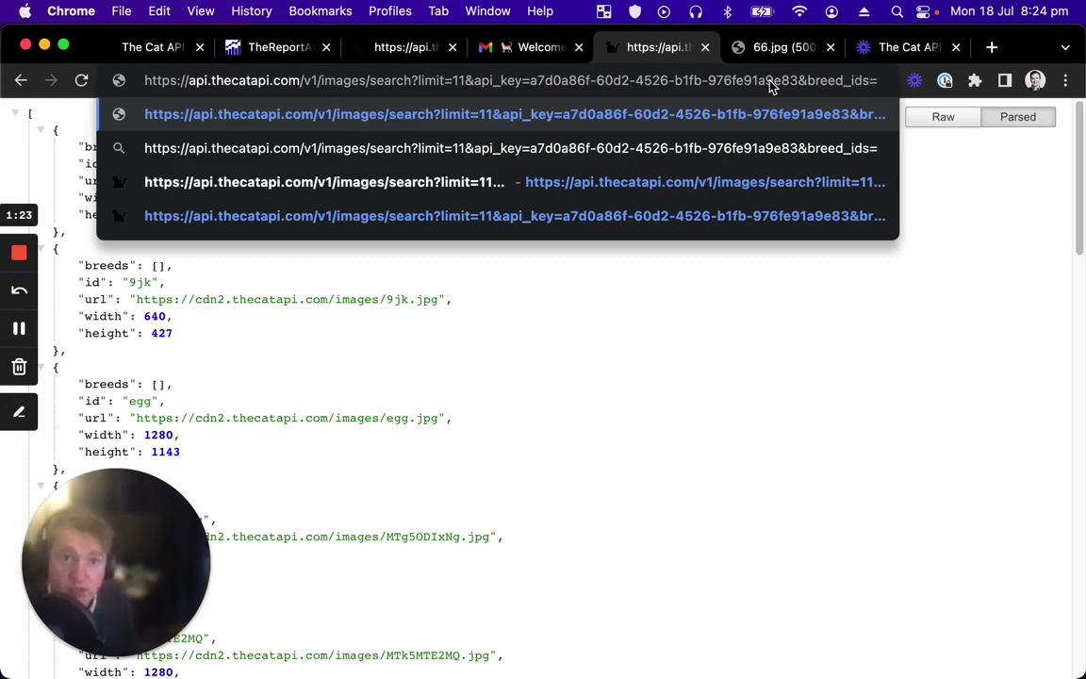
pyautogui.write('beng')
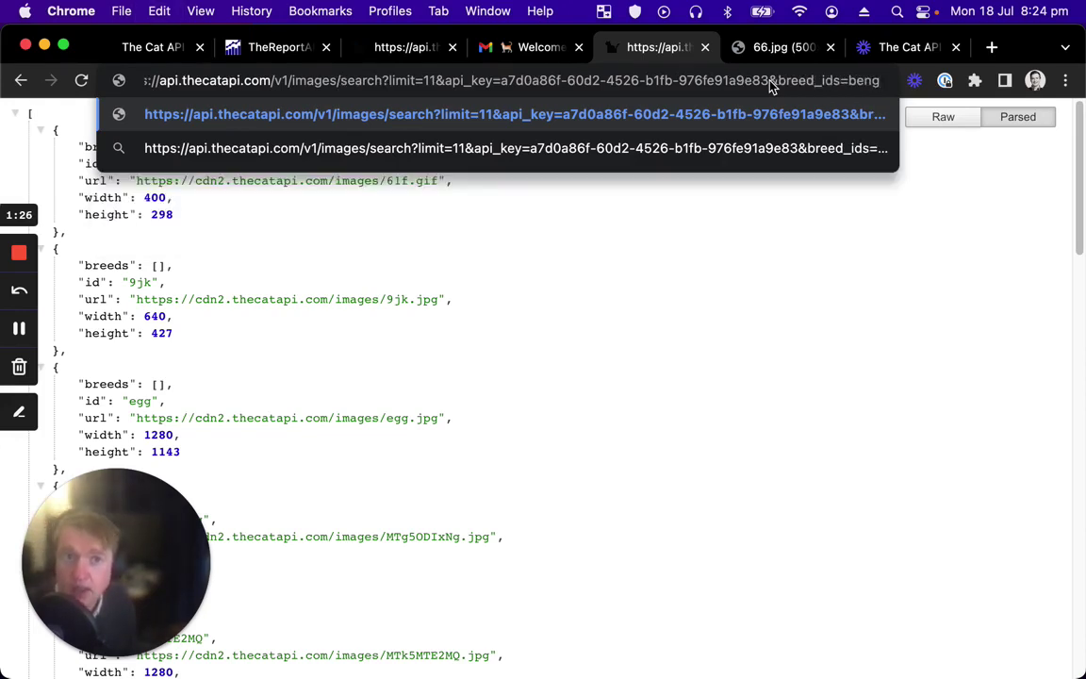
pyautogui.press('Return')
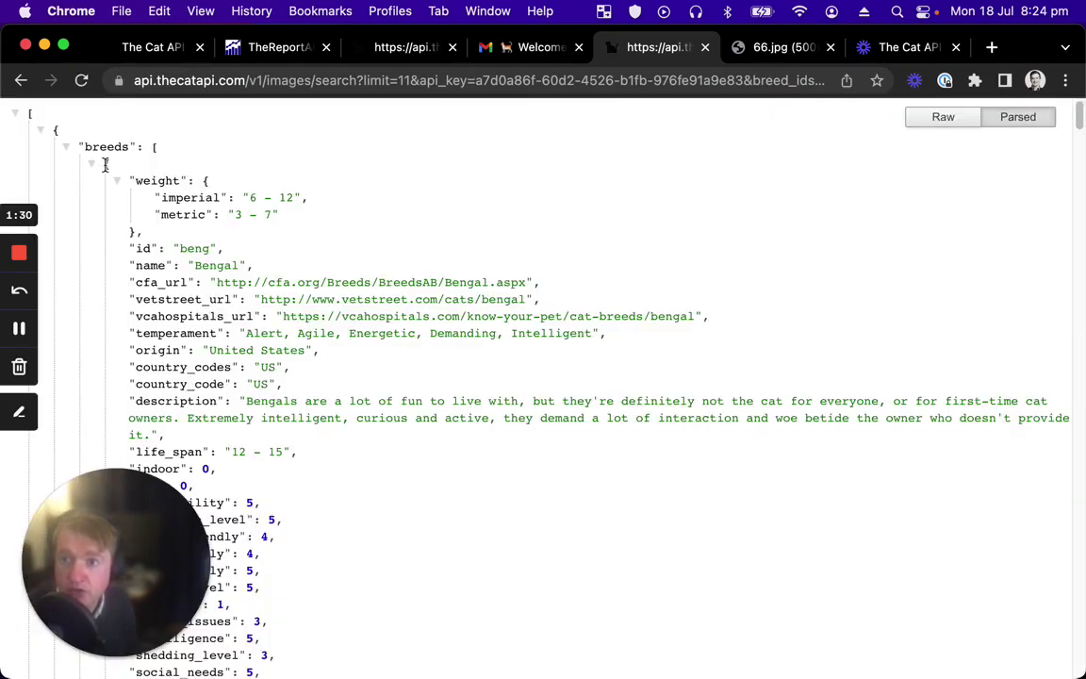
# Step: Open the first Bengal image (LSaDk6OjY) in a new tab, then return to the JSON top
pyautogui.scroll(-15, 126, 201)
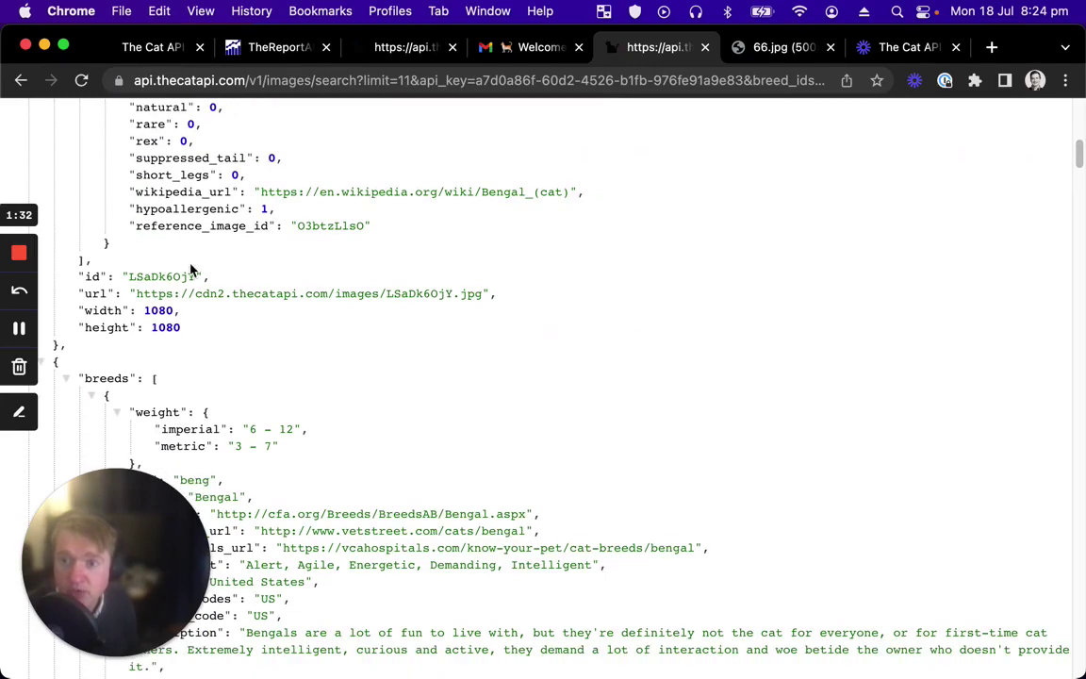
pyautogui.keyDown('super'); pyautogui.click(311, 298); pyautogui.keyUp('super')
pyautogui.click(693, 47)
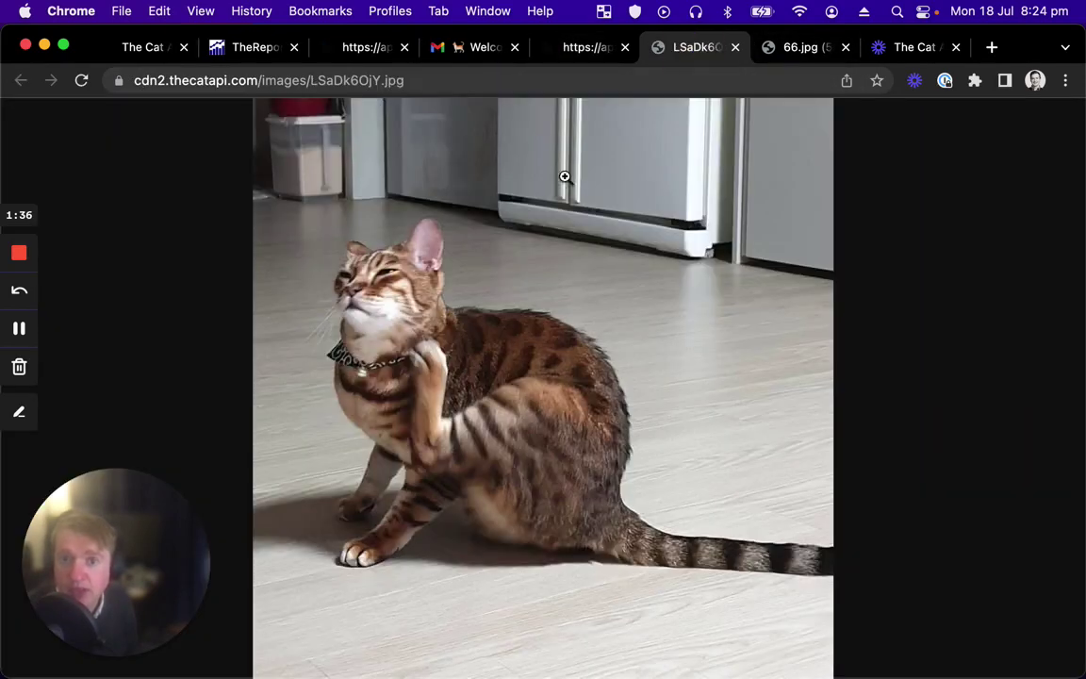
pyautogui.click(574, 47)
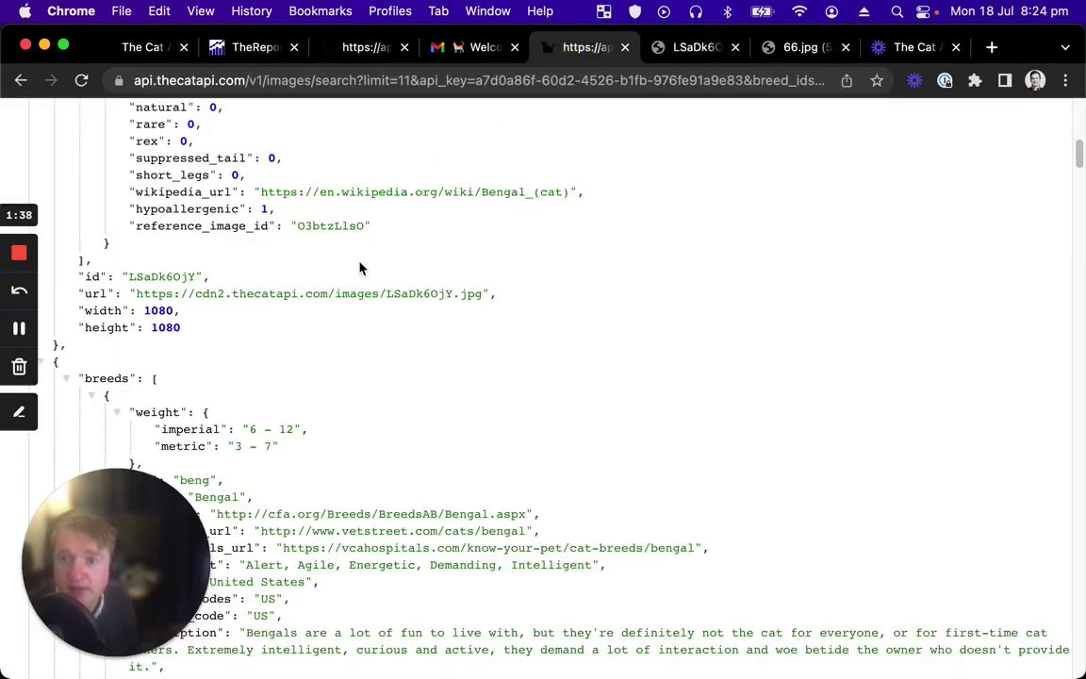
pyautogui.scroll(15, 359, 268)
# Step: Collapse the first two JSON results, then reload the documentation portal on its Code Samples page
pyautogui.click(42, 131)
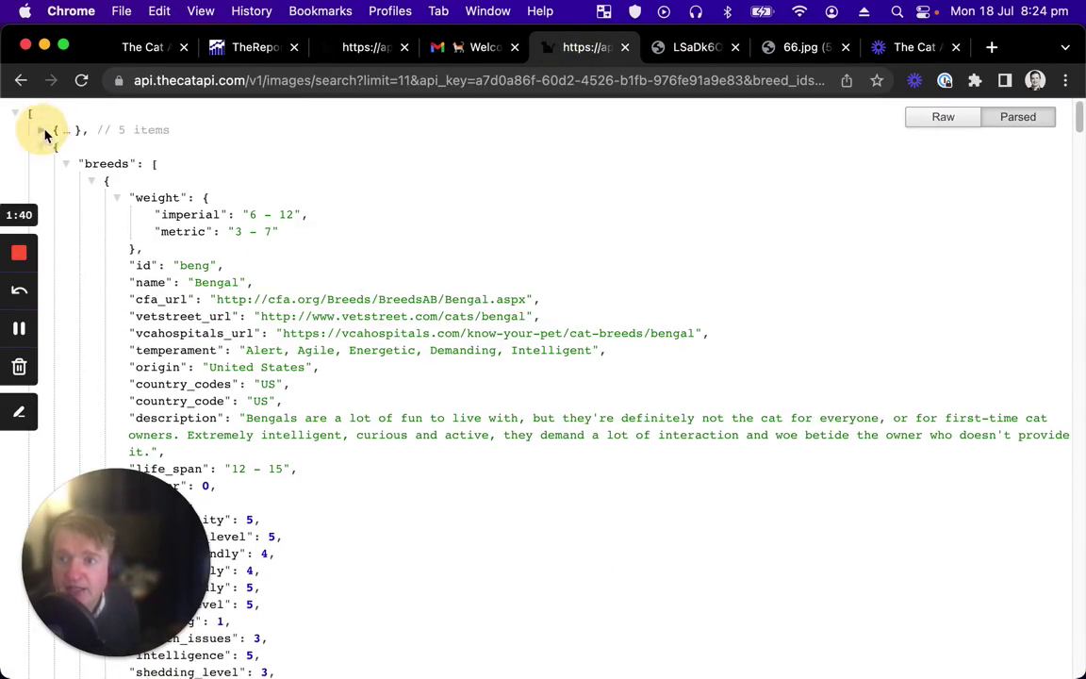
pyautogui.click(40, 148)
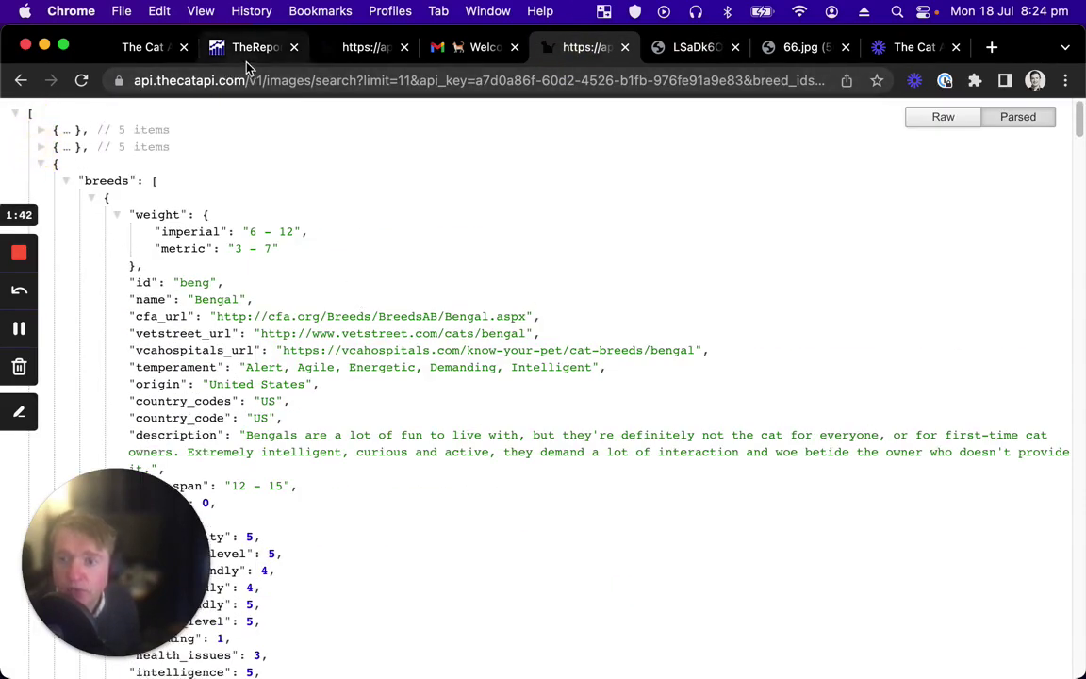
pyautogui.click(243, 52)
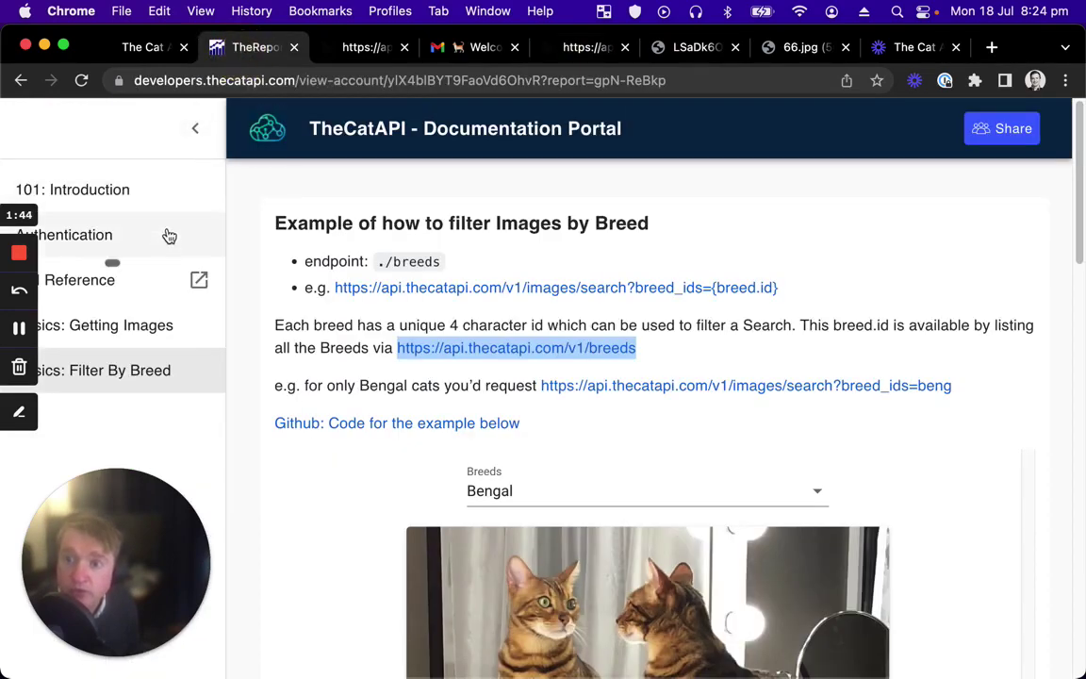
pyautogui.click(80, 84)
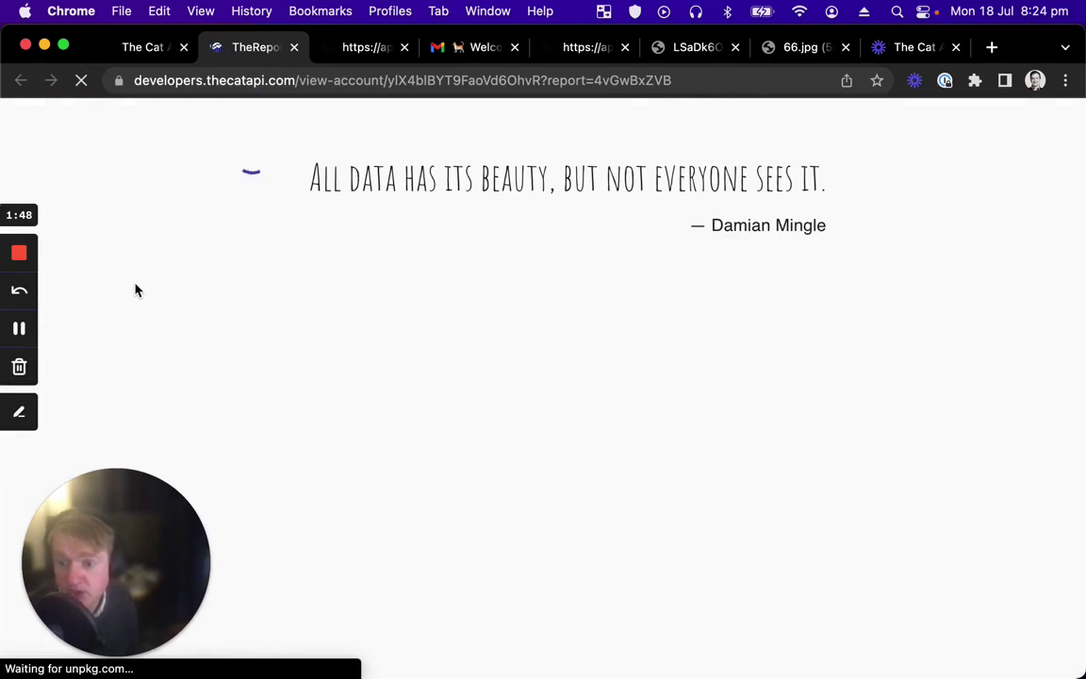
pyautogui.click(95, 415)
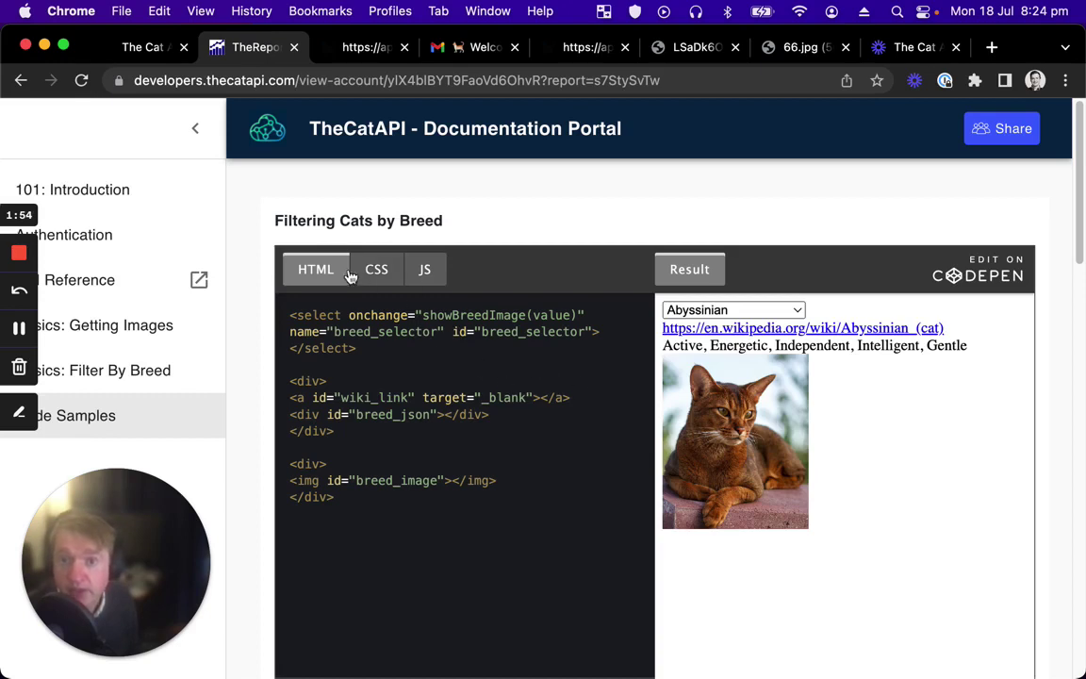
# Step: Show the breed example's JavaScript, select DEMO_API_KEY, and scroll down to showBreedImage
pyautogui.click(424, 270)
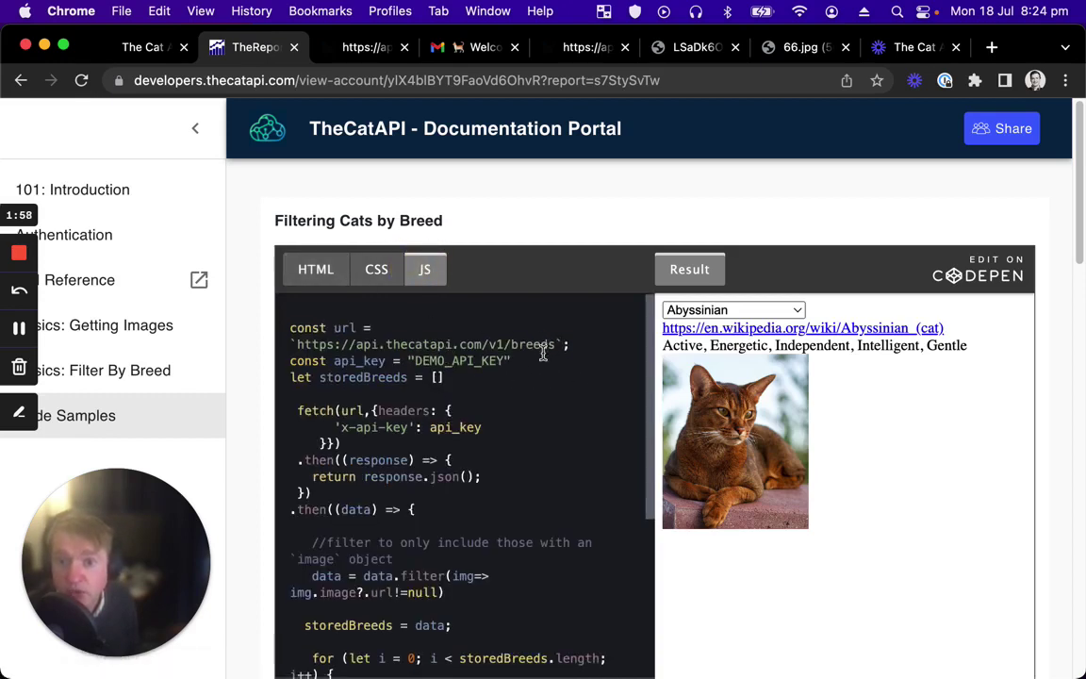
pyautogui.scroll(-2, 431, 337)
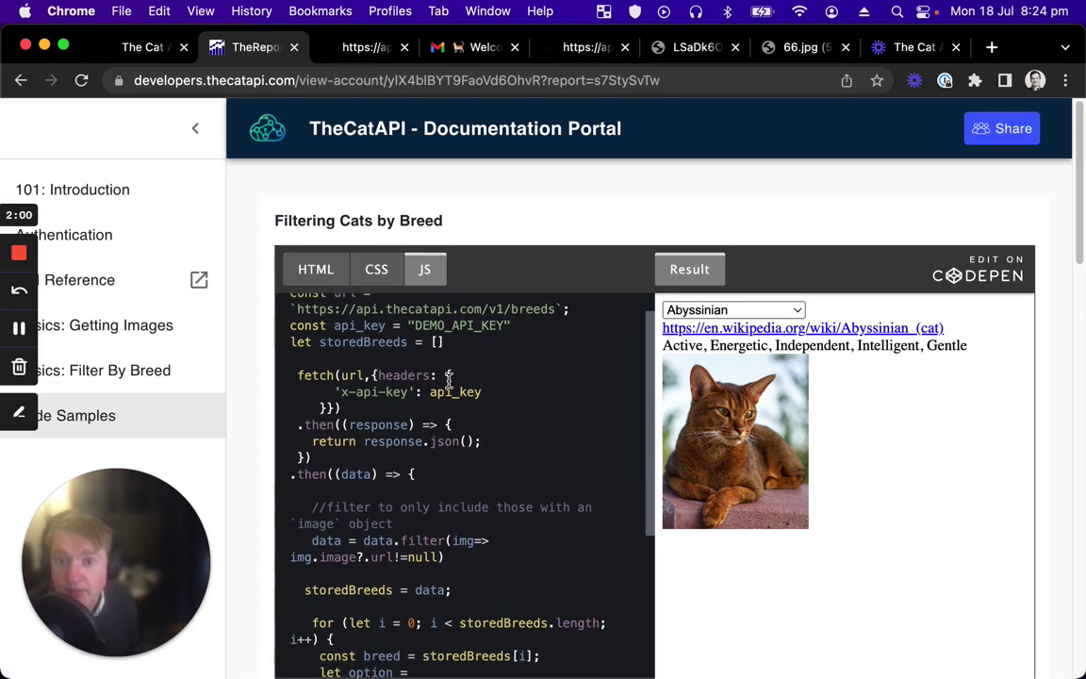
pyautogui.doubleClick(463, 326)
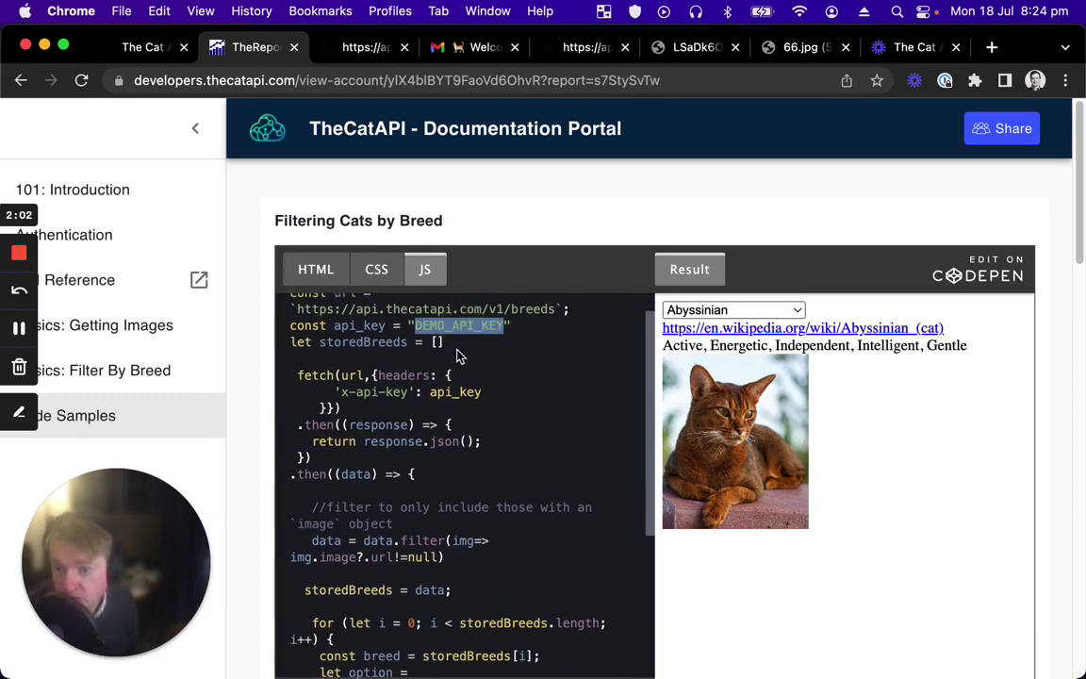
pyautogui.scroll(-3, 460, 356)
pyautogui.scroll(-8, 456, 364)
pyautogui.scroll(-2, 443, 383)
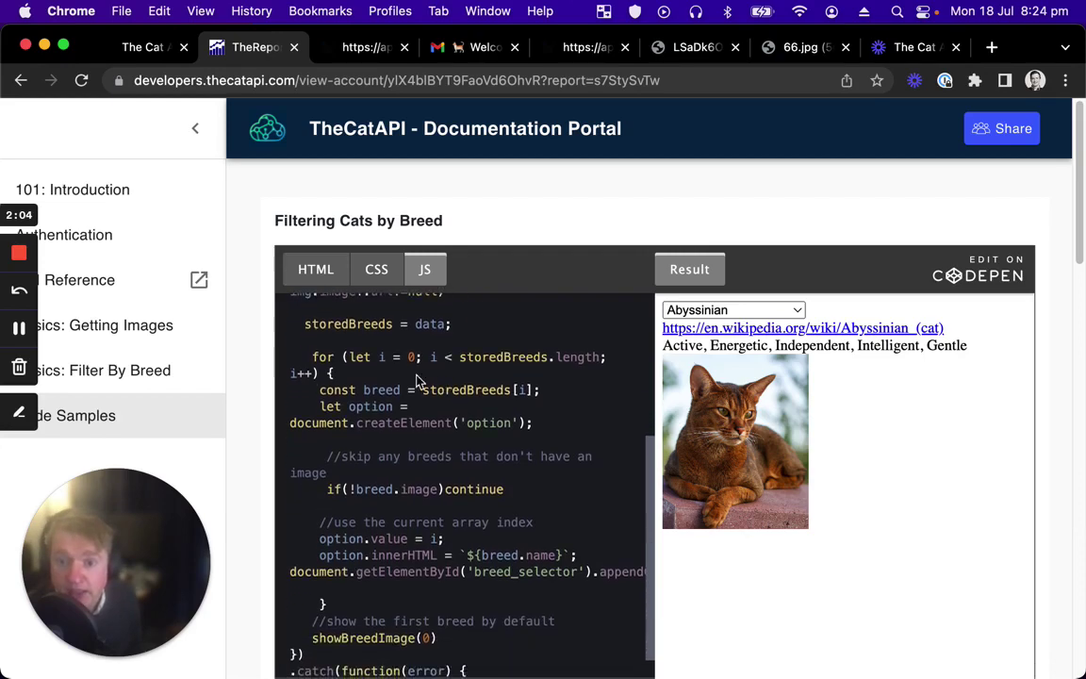
pyautogui.scroll(-2, 550, 377)
pyautogui.scroll(-10, 545, 527)
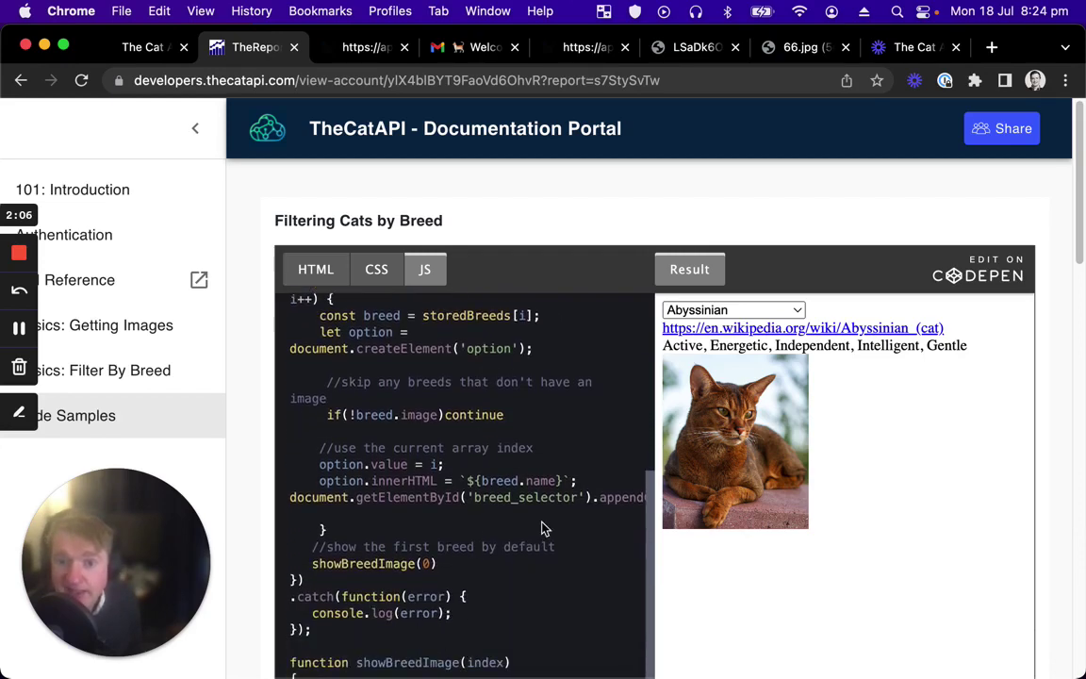
pyautogui.scroll(2, 514, 460)
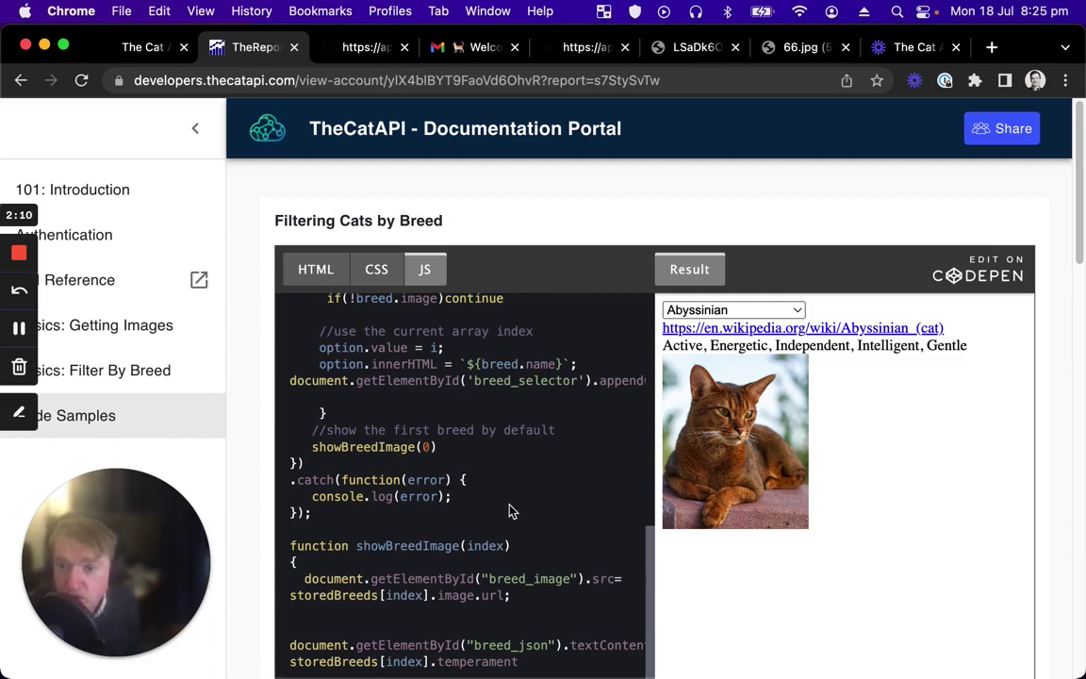
pyautogui.scroll(-2, 512, 514)
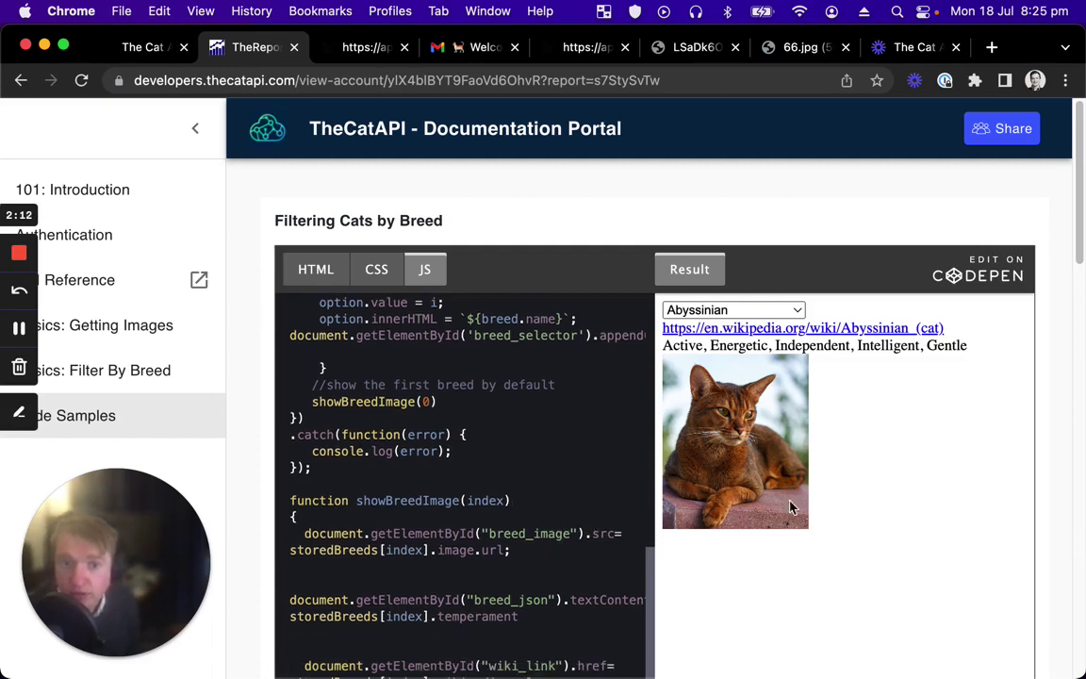
# Step: Select Bambino in the breed example and open its Wikipedia article in a new tab
pyautogui.click(765, 310)
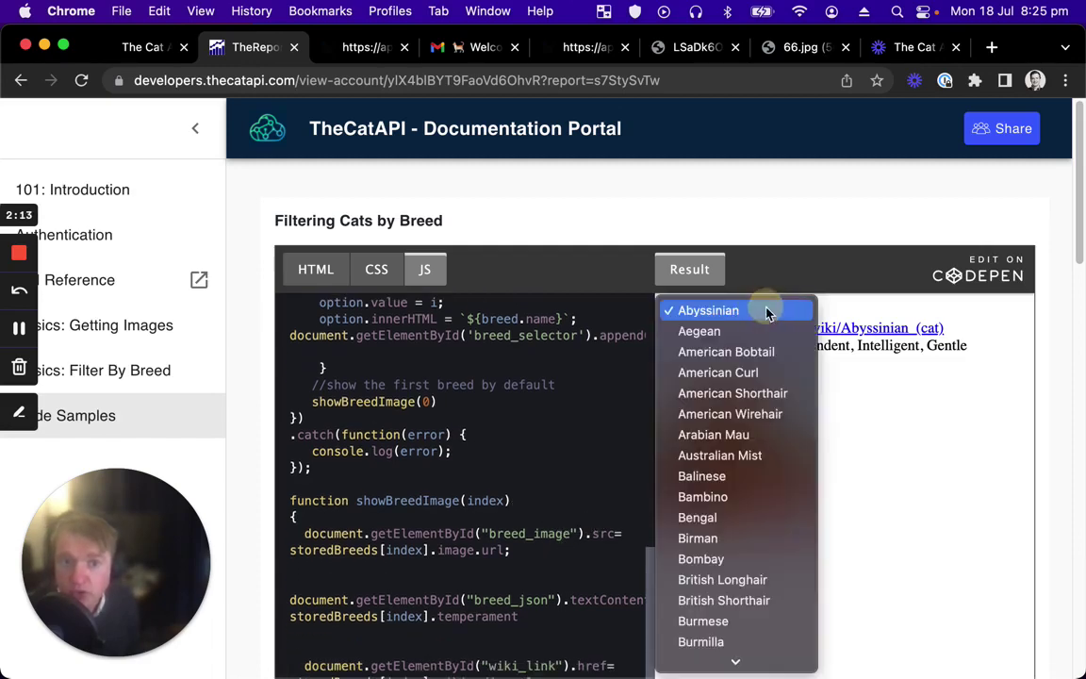
pyautogui.click(724, 497)
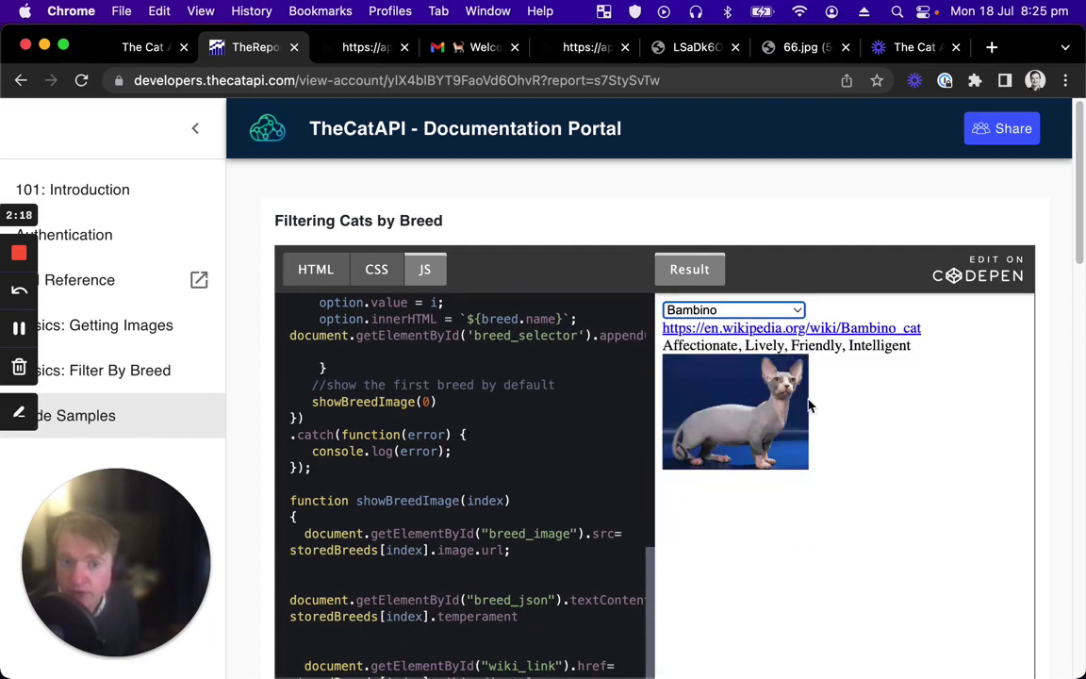
pyautogui.click(744, 326)
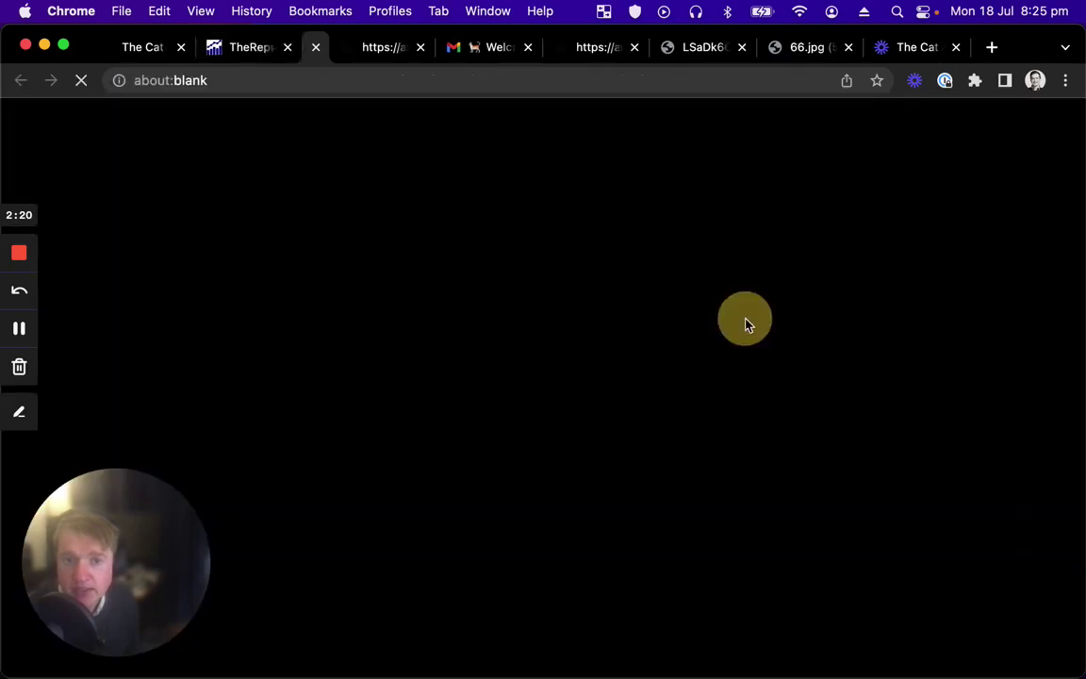
pyautogui.click(243, 45)
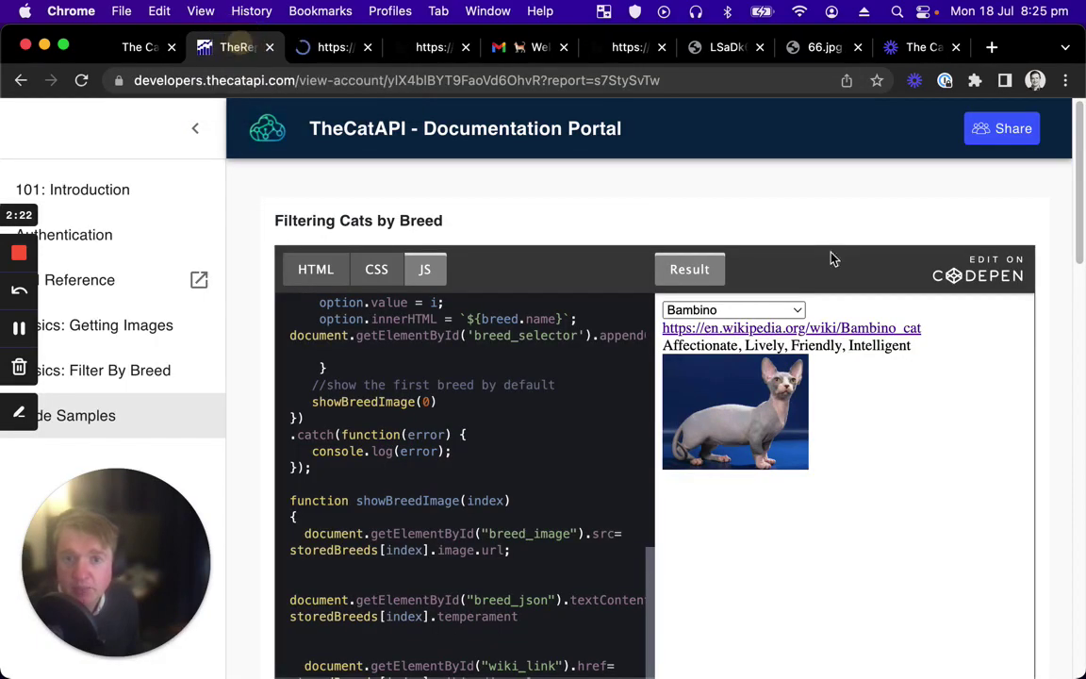
# Step: Switch the example's breed to Cheetoh, then Korat, and bring the Bengal JSON tab forward
pyautogui.click(782, 309)
pyautogui.click(724, 557)
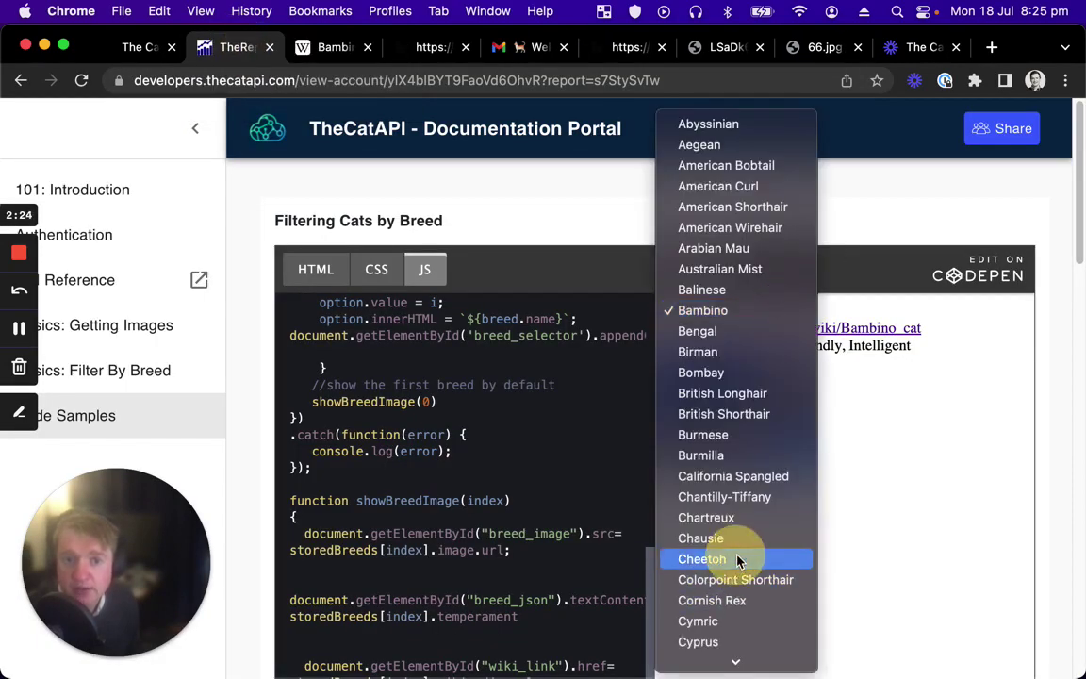
pyautogui.click(751, 311)
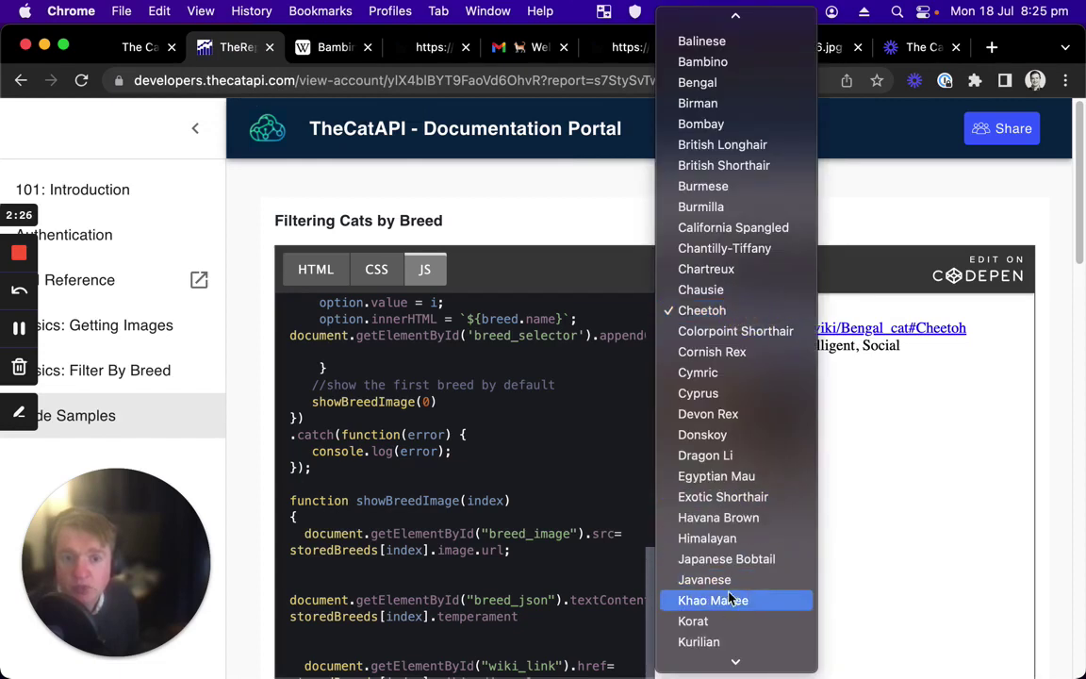
pyautogui.click(723, 621)
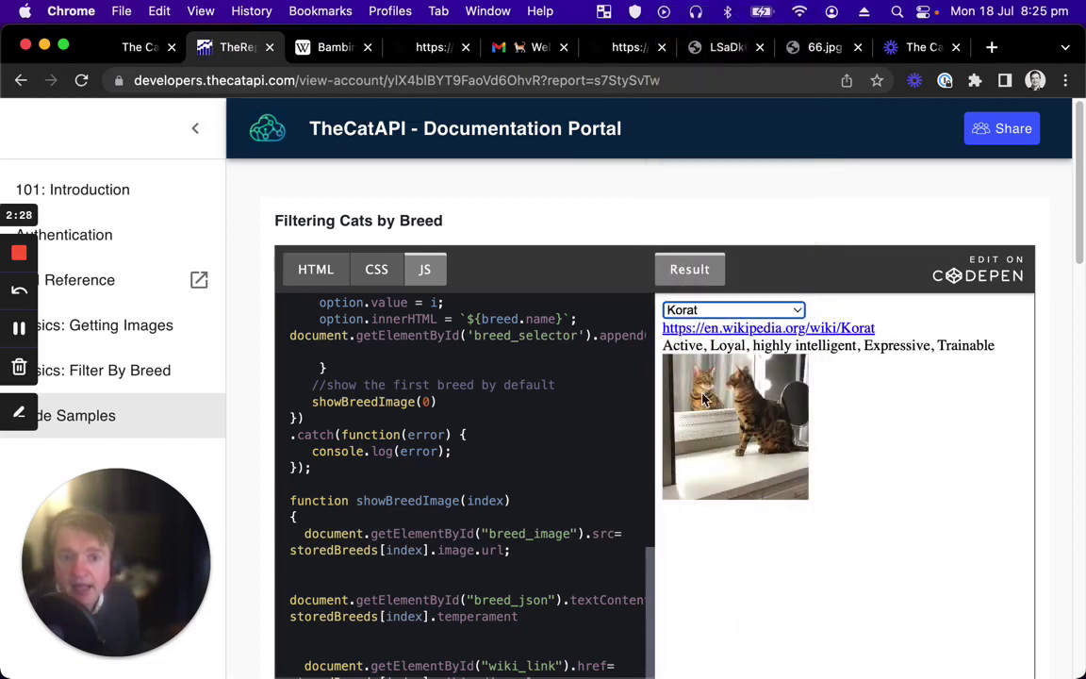
pyautogui.click(603, 49)
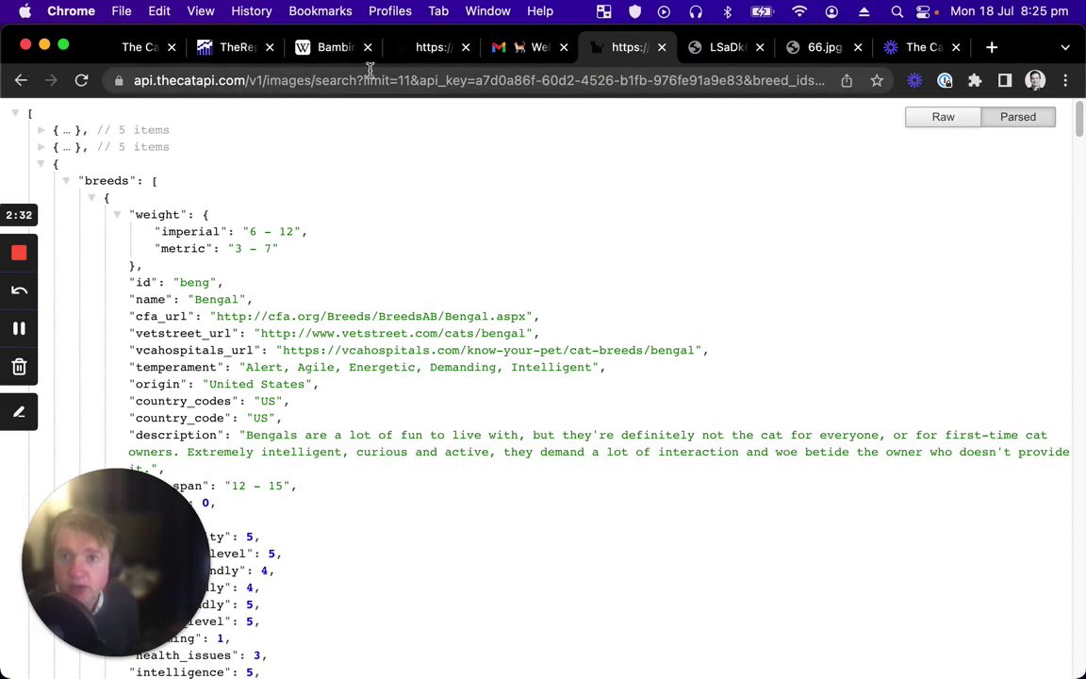
# Step: Open the Postman API Reference, then the Filter By Breed guide and its /v1/breeds link
pyautogui.click(201, 47)
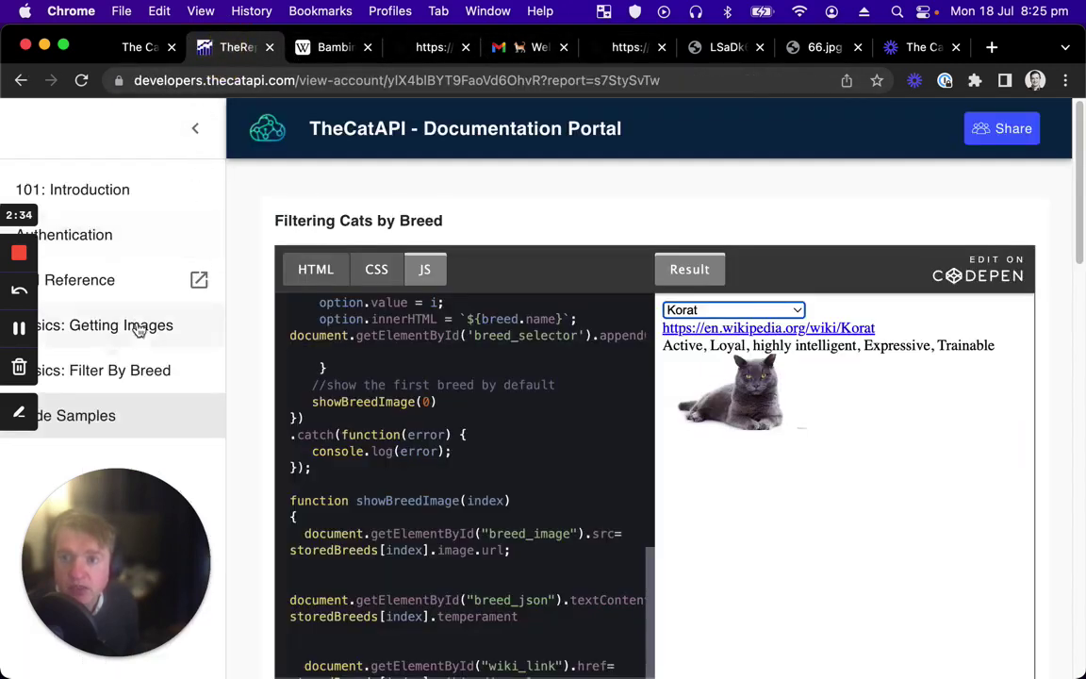
pyautogui.click(83, 279)
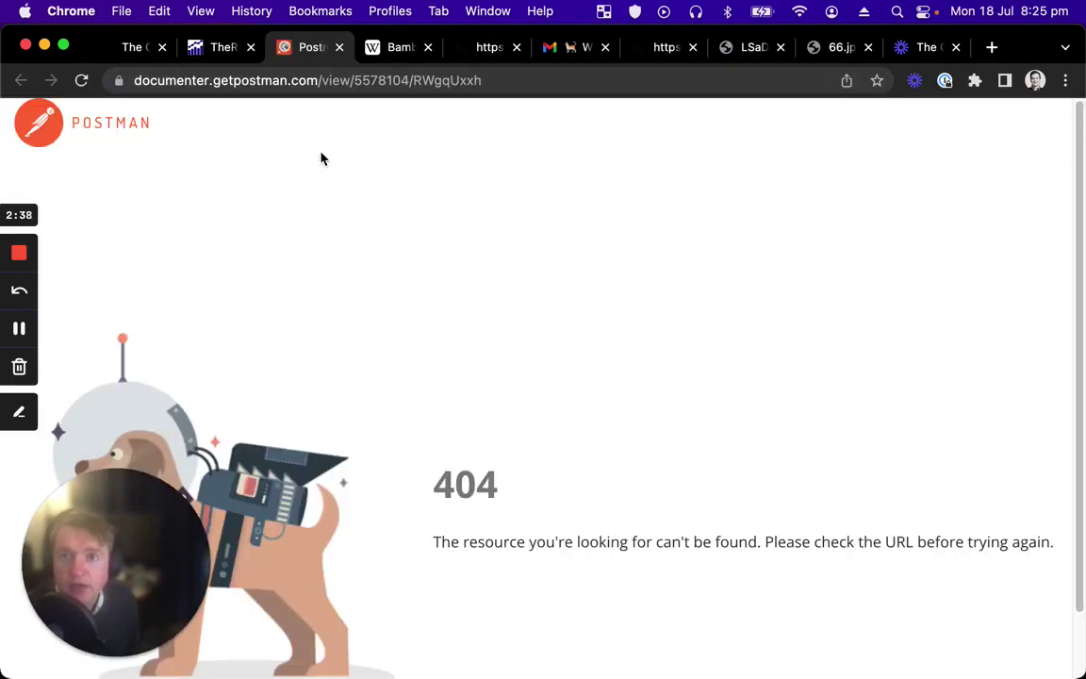
pyautogui.click(224, 45)
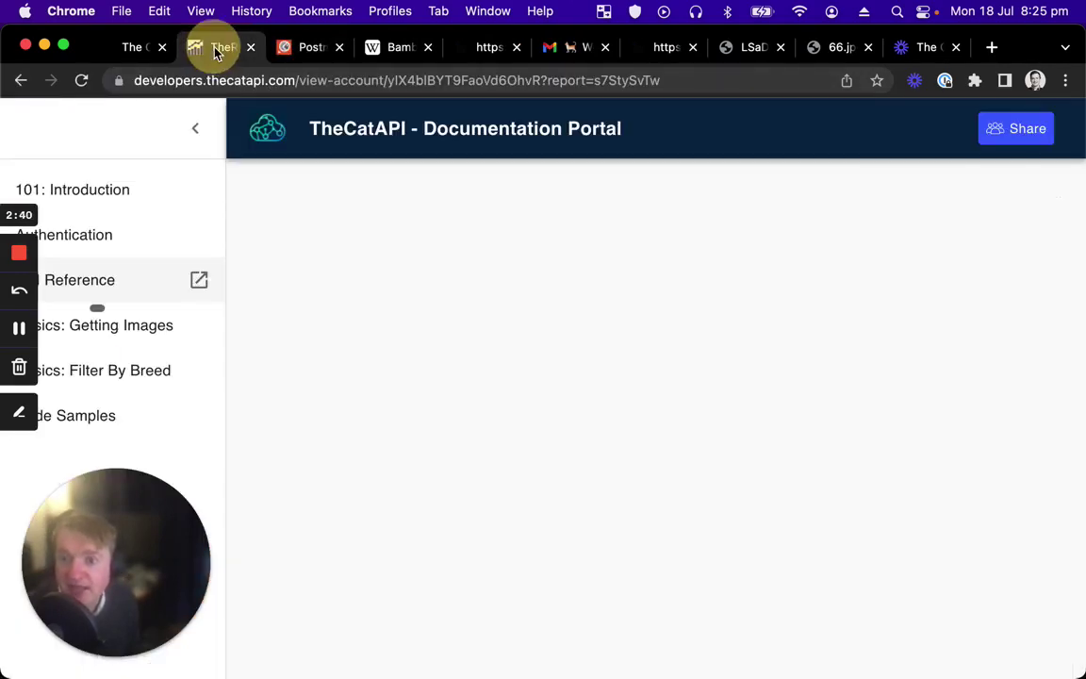
pyautogui.click(94, 372)
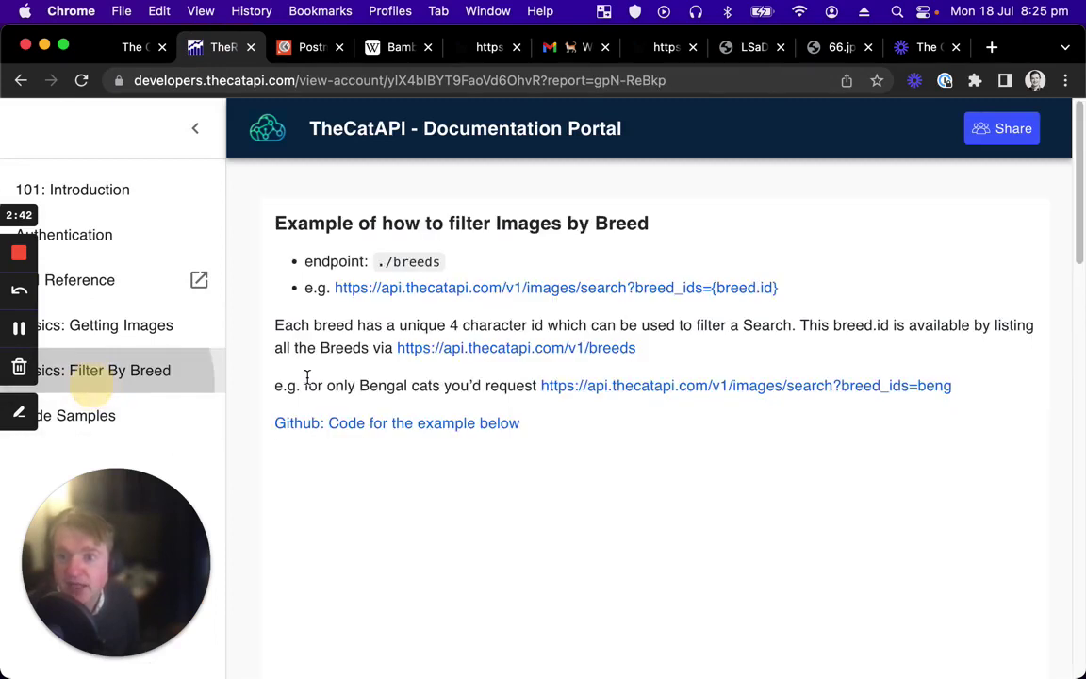
pyautogui.keyDown('super'); pyautogui.click(565, 347); pyautogui.keyUp('super')
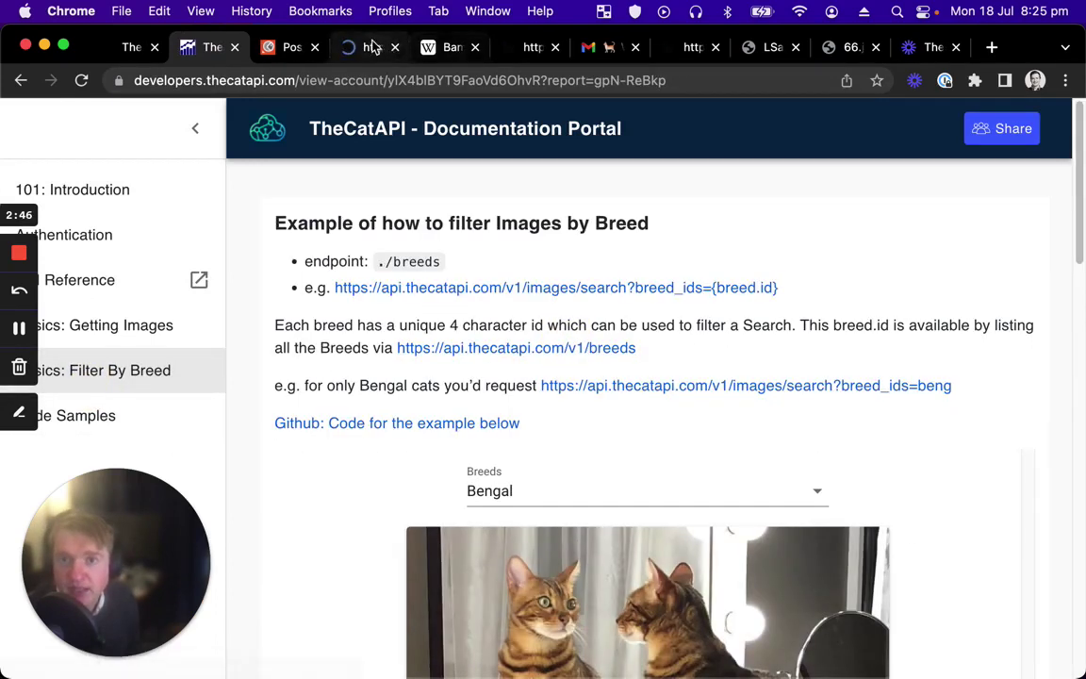
pyautogui.click(373, 47)
pyautogui.scroll(-1, 329, 412)
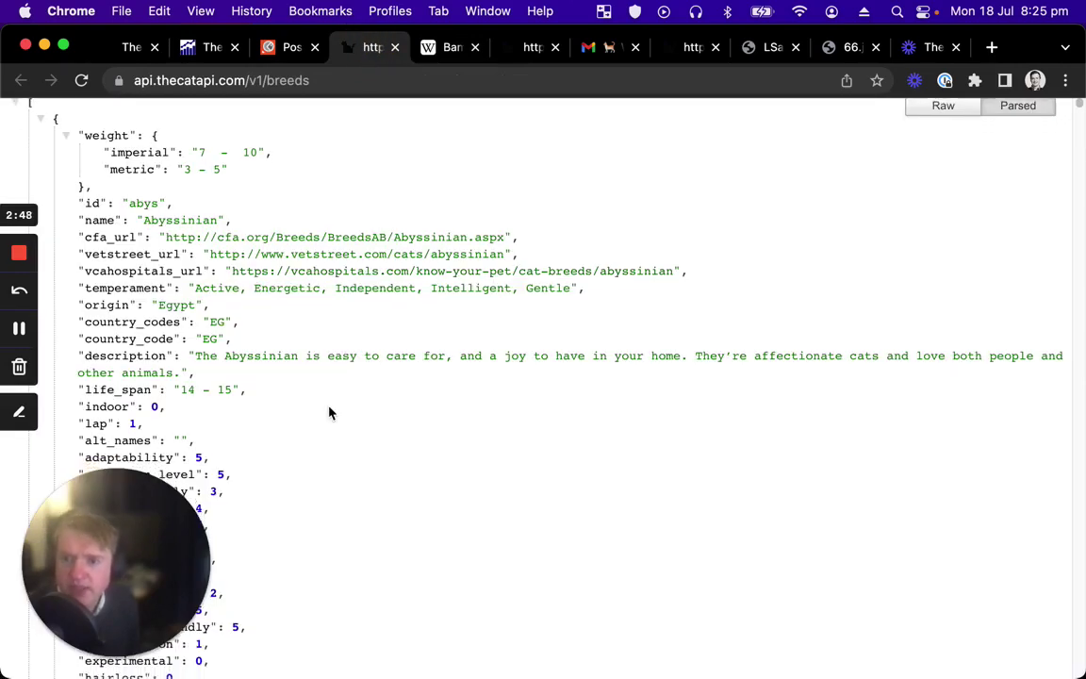
pyautogui.scroll(-10, 329, 412)
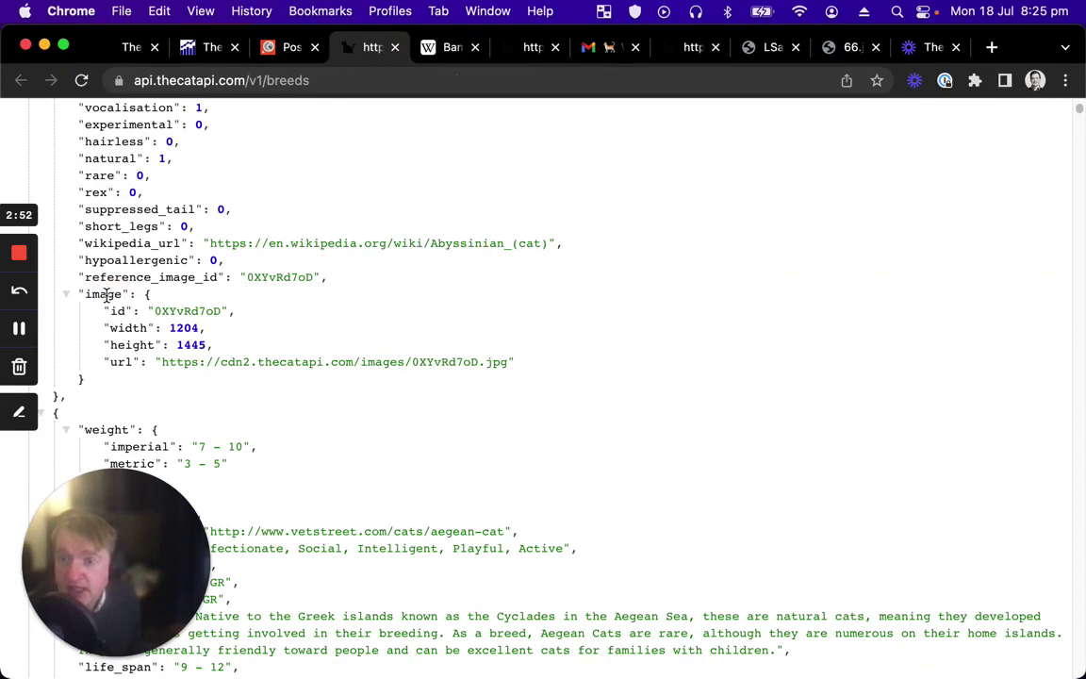
pyautogui.scroll(8, 103, 292)
pyautogui.scroll(-4, 102, 328)
pyautogui.scroll(-4, 102, 329)
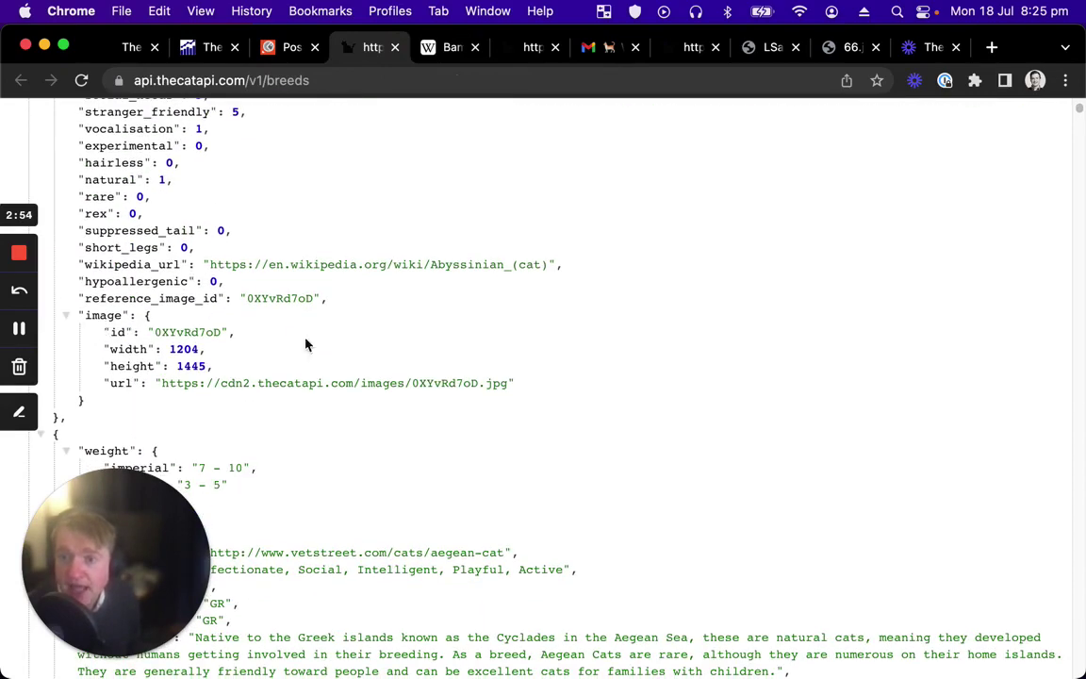
pyautogui.keyDown('super'); pyautogui.click(263, 387); pyautogui.keyUp('super')
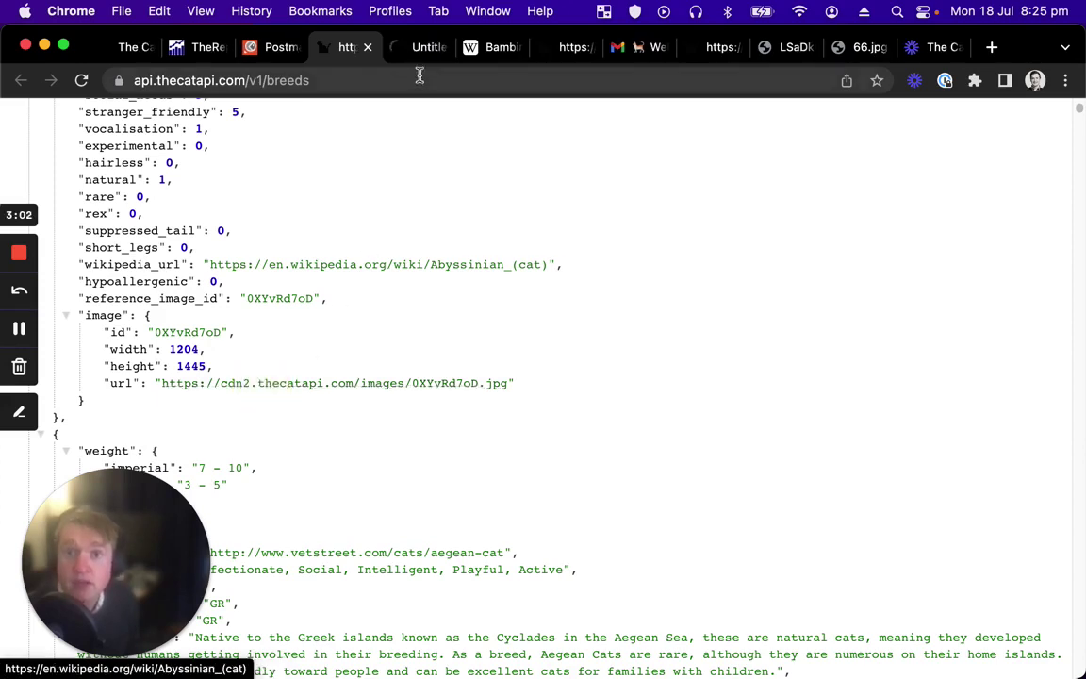
pyautogui.click(423, 49)
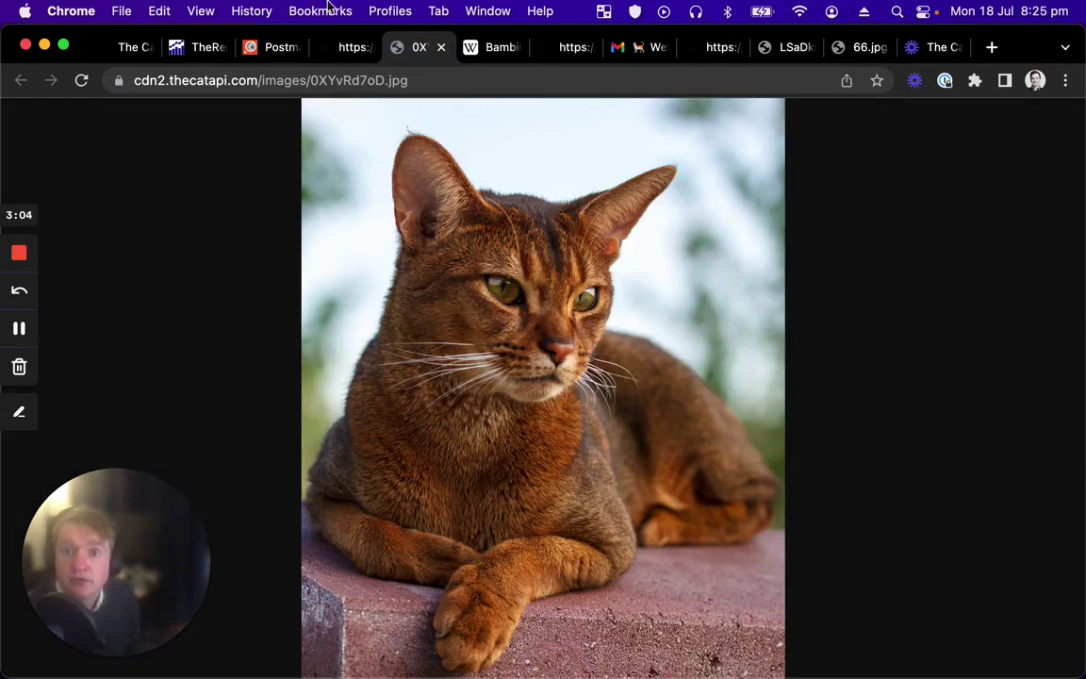
pyautogui.click(345, 47)
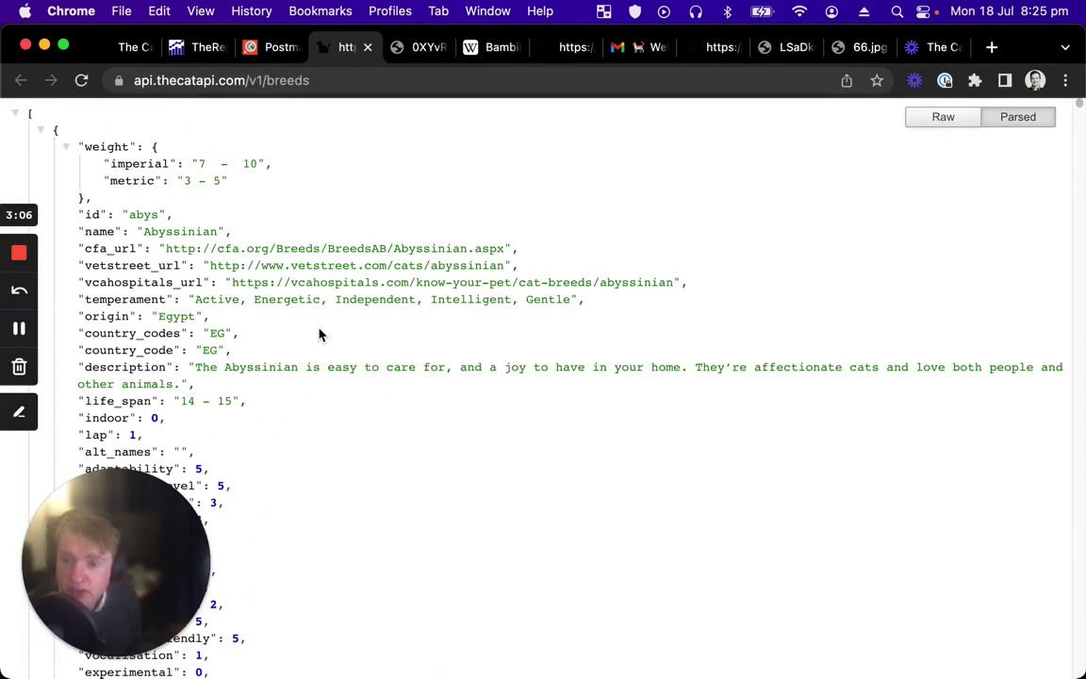
pyautogui.click(326, 265)
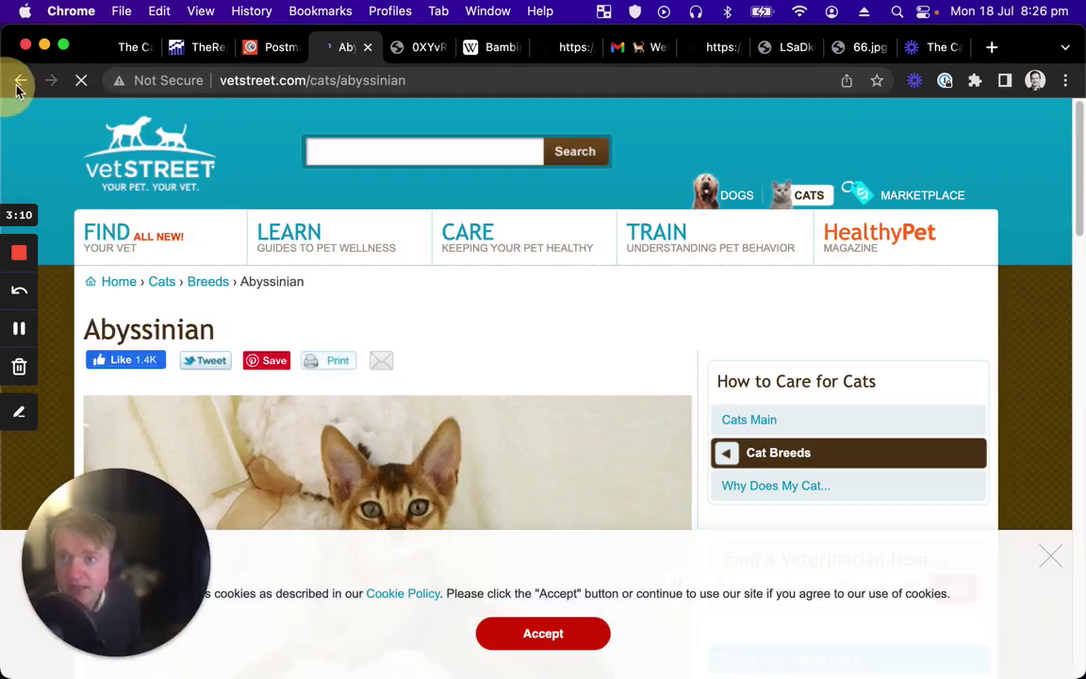
pyautogui.click(19, 85)
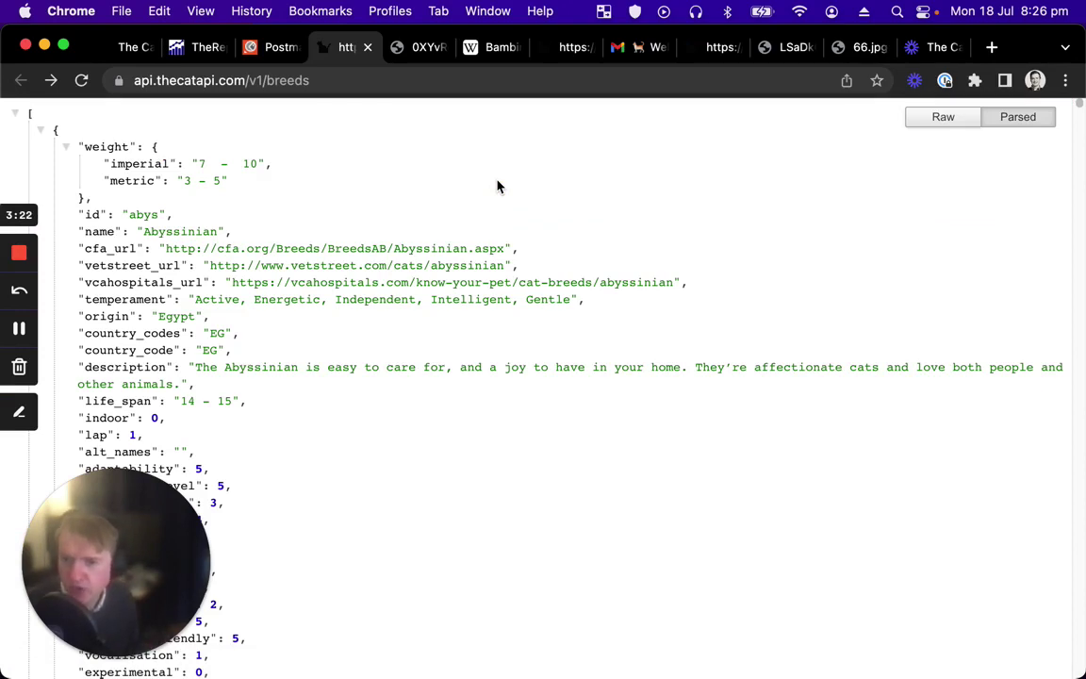
pyautogui.click(497, 181)
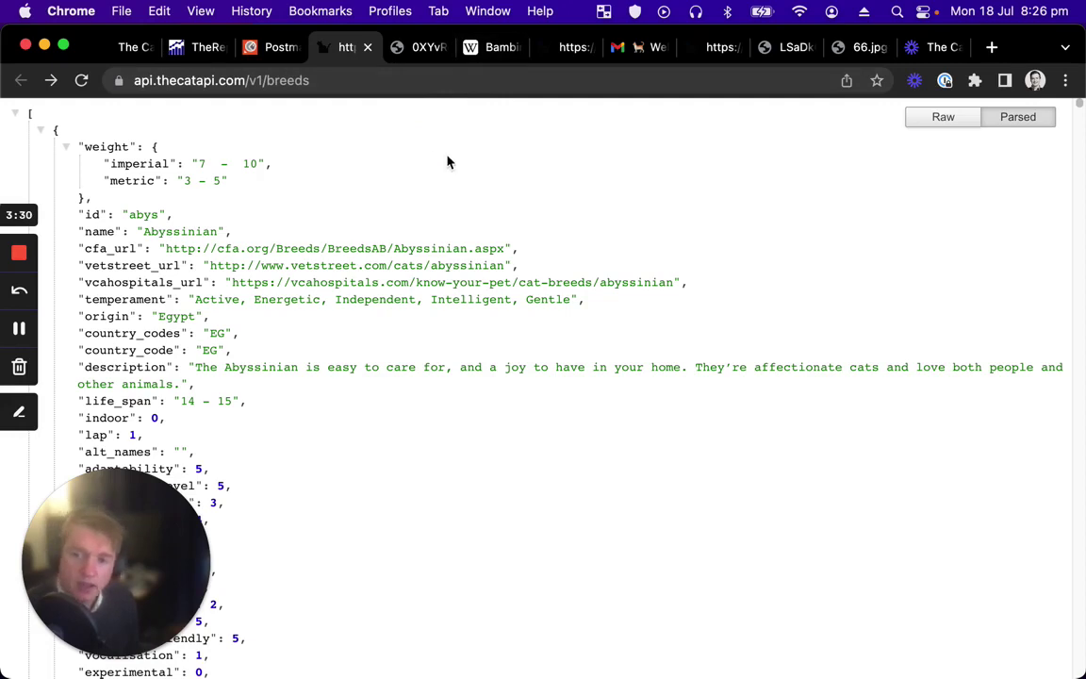
pyautogui.click(447, 158)
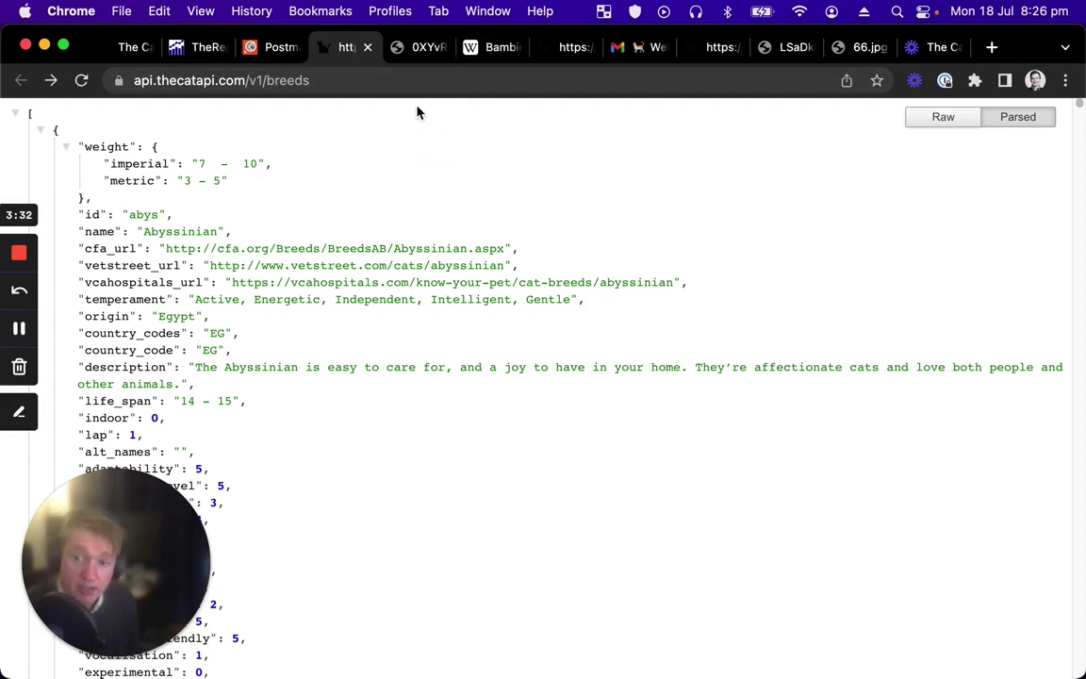
# Step: Select the Abyssinian's reference image id 0XYvRd7oD in the breeds list JSON
pyautogui.click(408, 48)
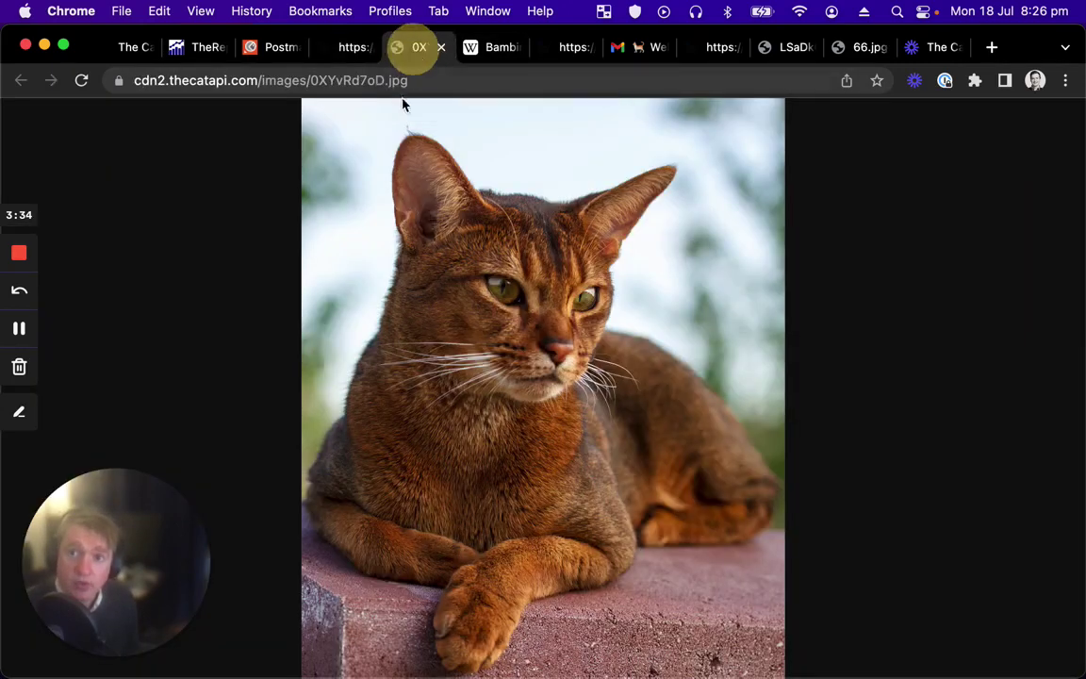
pyautogui.doubleClick(372, 80)
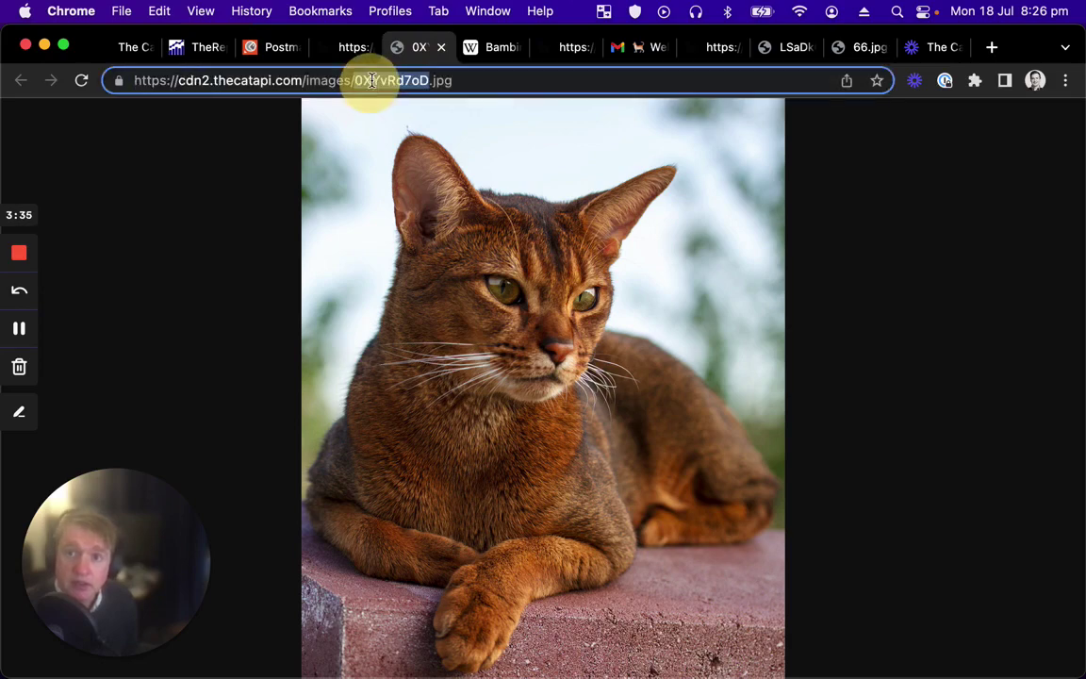
pyautogui.click(325, 47)
pyautogui.scroll(-1, 188, 198)
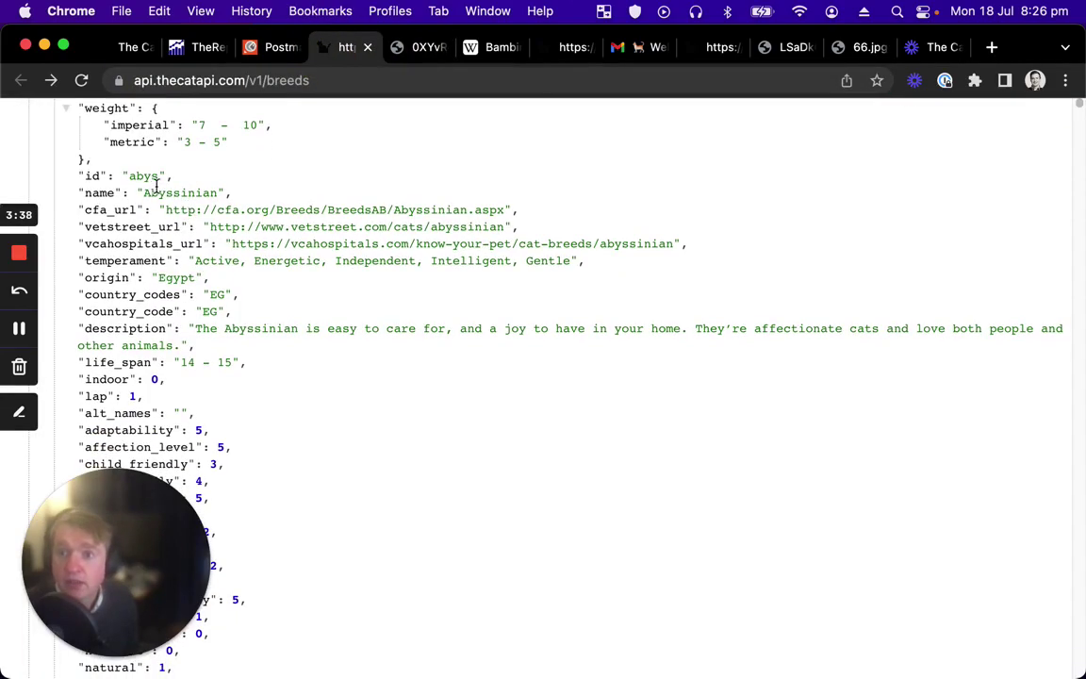
pyautogui.scroll(-12, 125, 185)
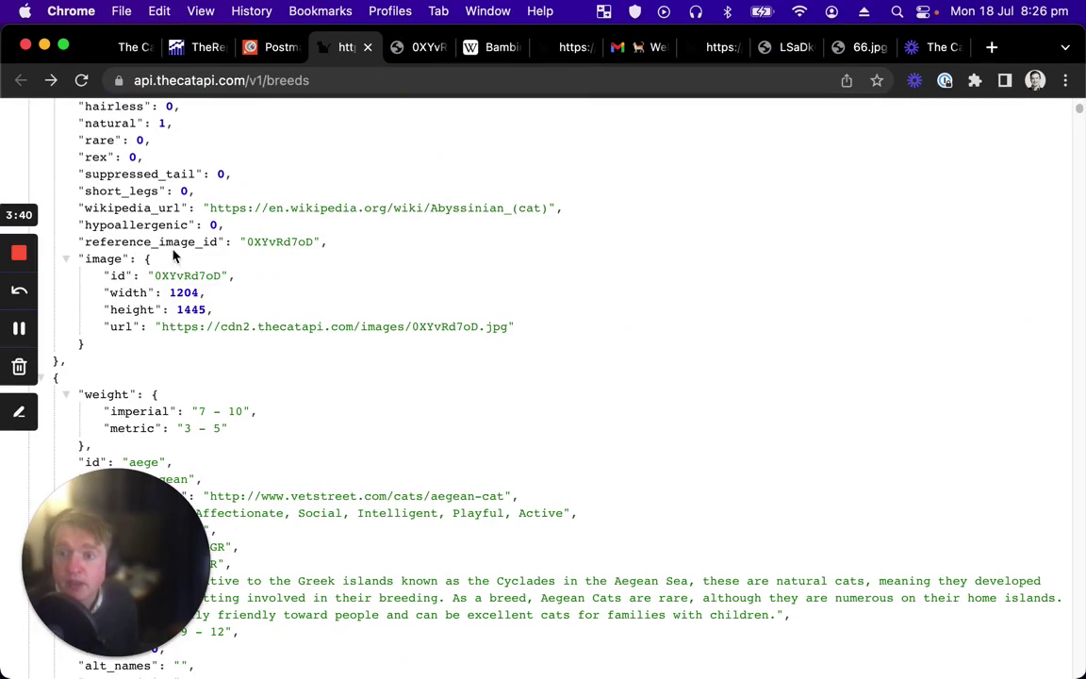
pyautogui.doubleClick(187, 275)
pyautogui.press('super+c')
pyautogui.scroll(8, 330, 282)
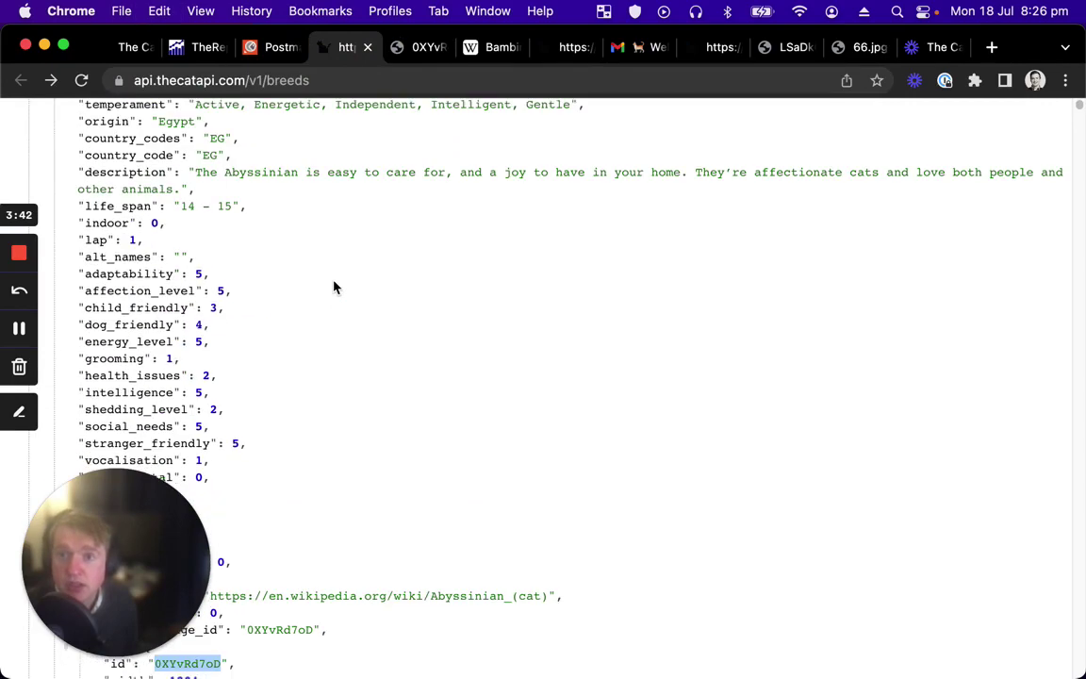
# Step: Replace 'search' in the images/search URL with 0XYvRd7oD, drop limit=11, and load it
pyautogui.click(558, 47)
pyautogui.click(714, 46)
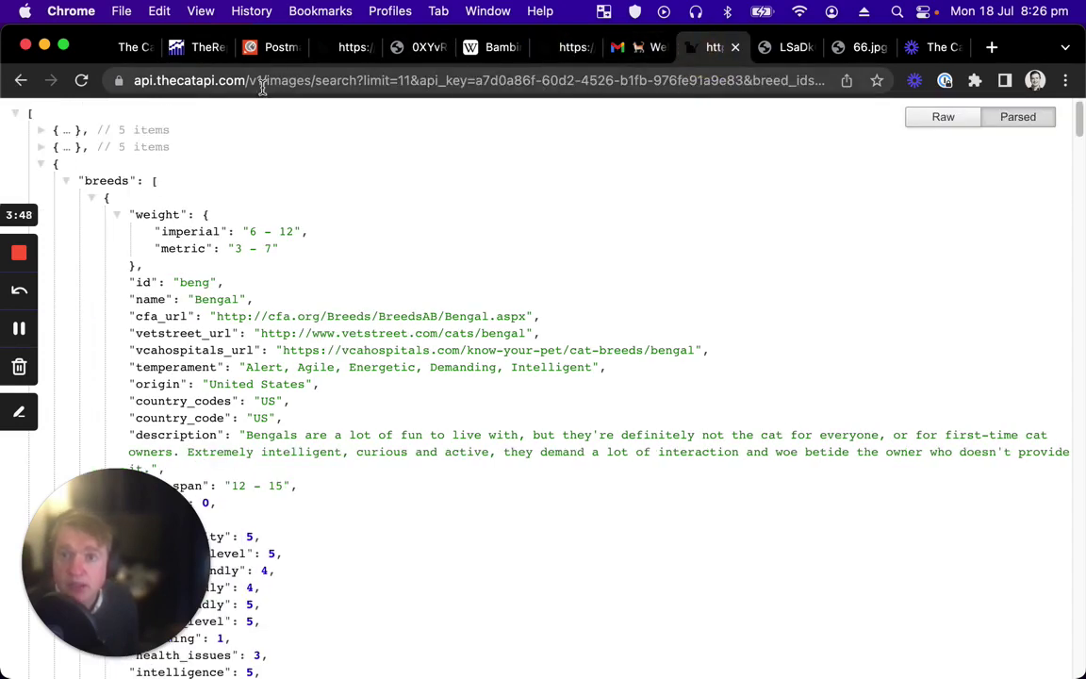
pyautogui.doubleClick(377, 80)
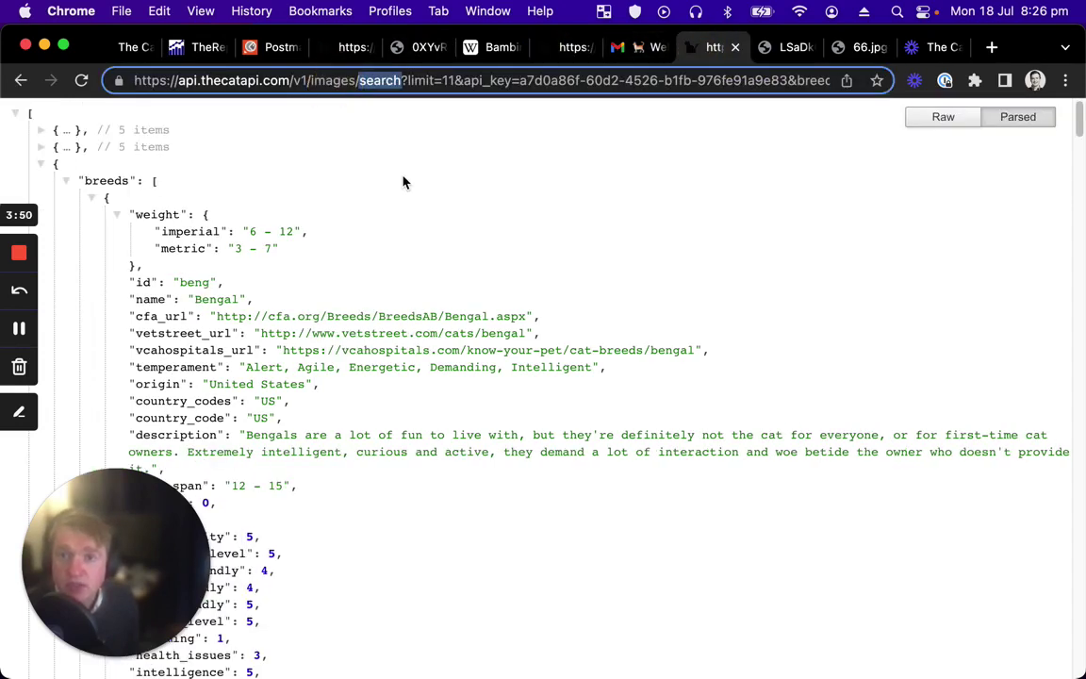
pyautogui.press('super+v')
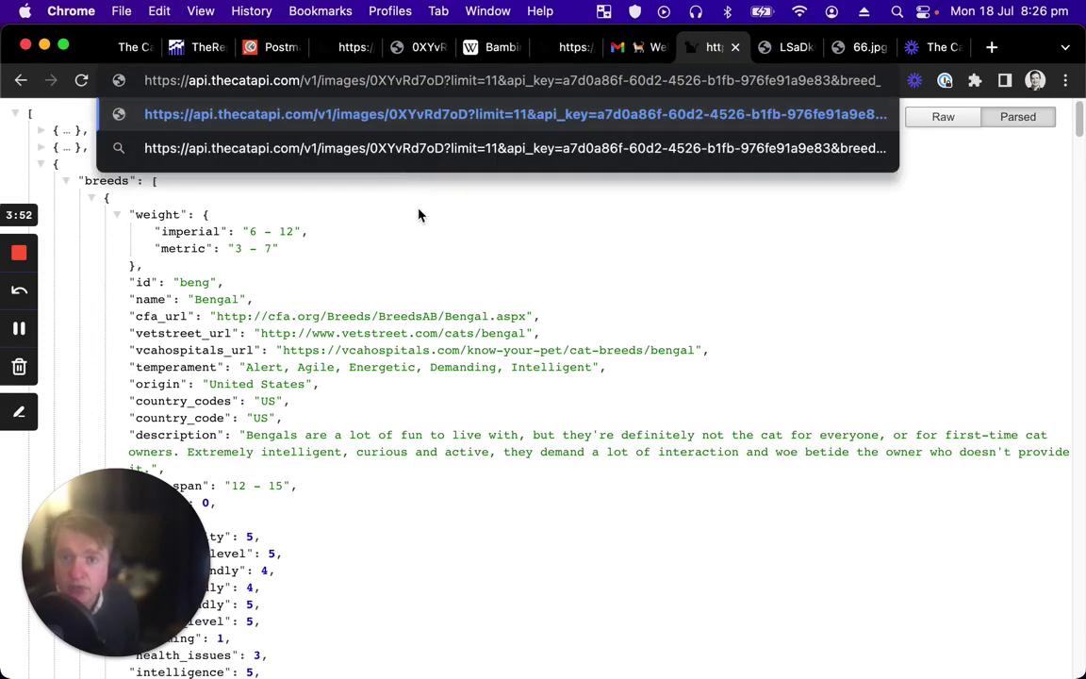
pyautogui.hotkey('shift', 'Right')
pyautogui.hotkey('shift', 'Right')
pyautogui.hotkey('shift', 'Right')
pyautogui.hotkey('shift', 'Right')
pyautogui.hotkey('shift', 'Right')
pyautogui.hotkey('shift', 'Right')
pyautogui.hotkey('shift', 'Right')
pyautogui.hotkey('shift', 'Right')
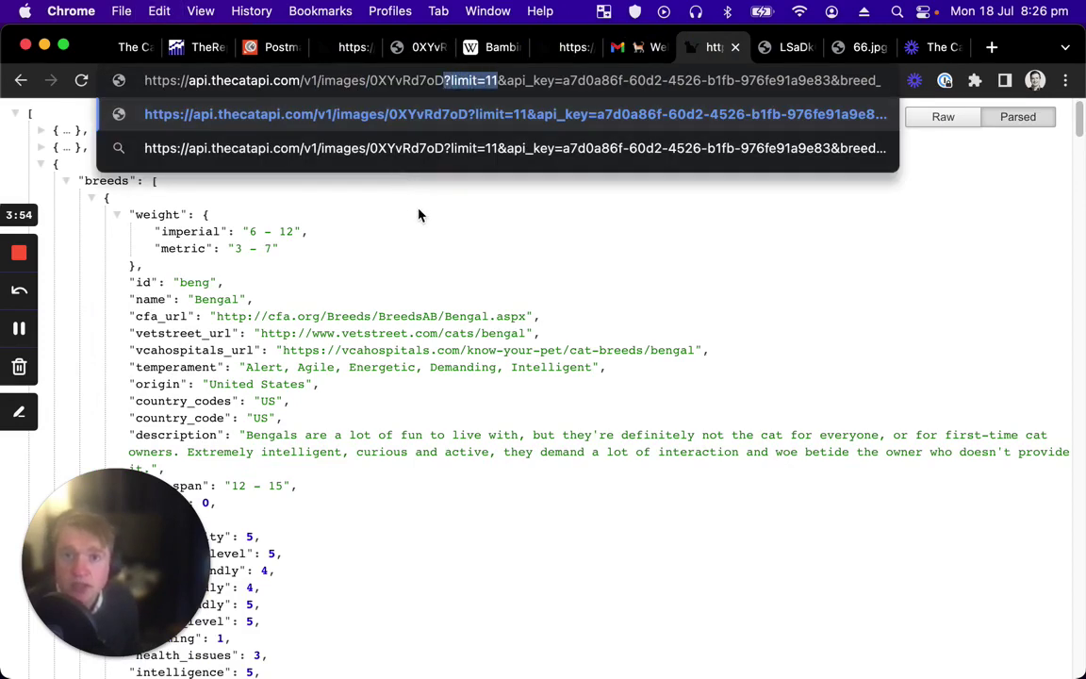
pyautogui.press('BackSpace')
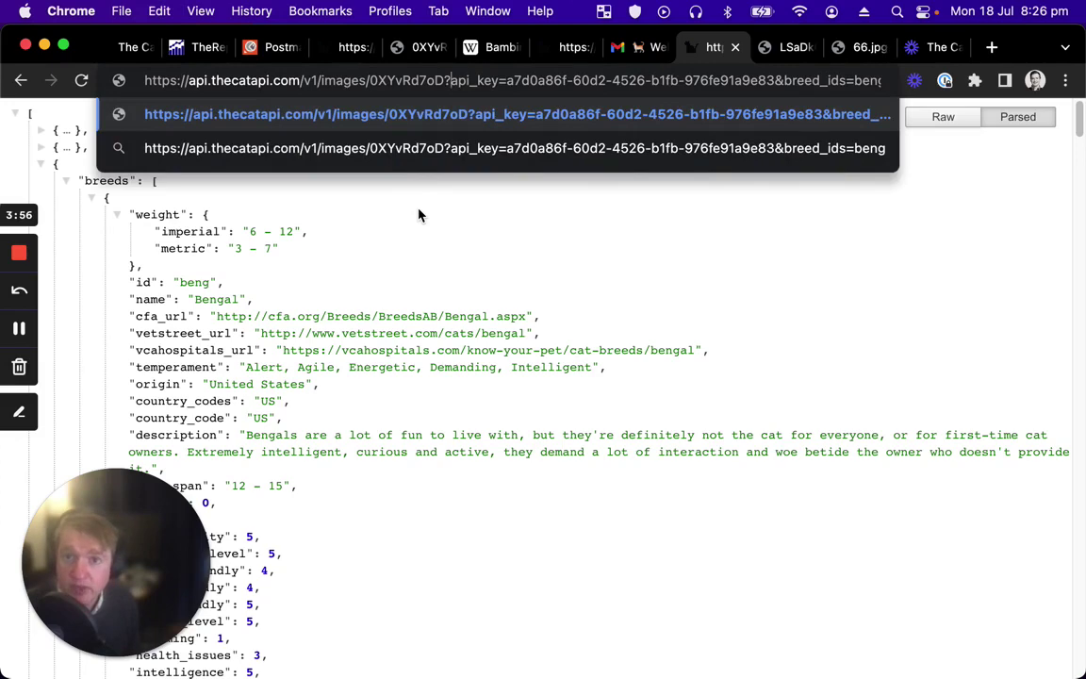
pyautogui.press('Return')
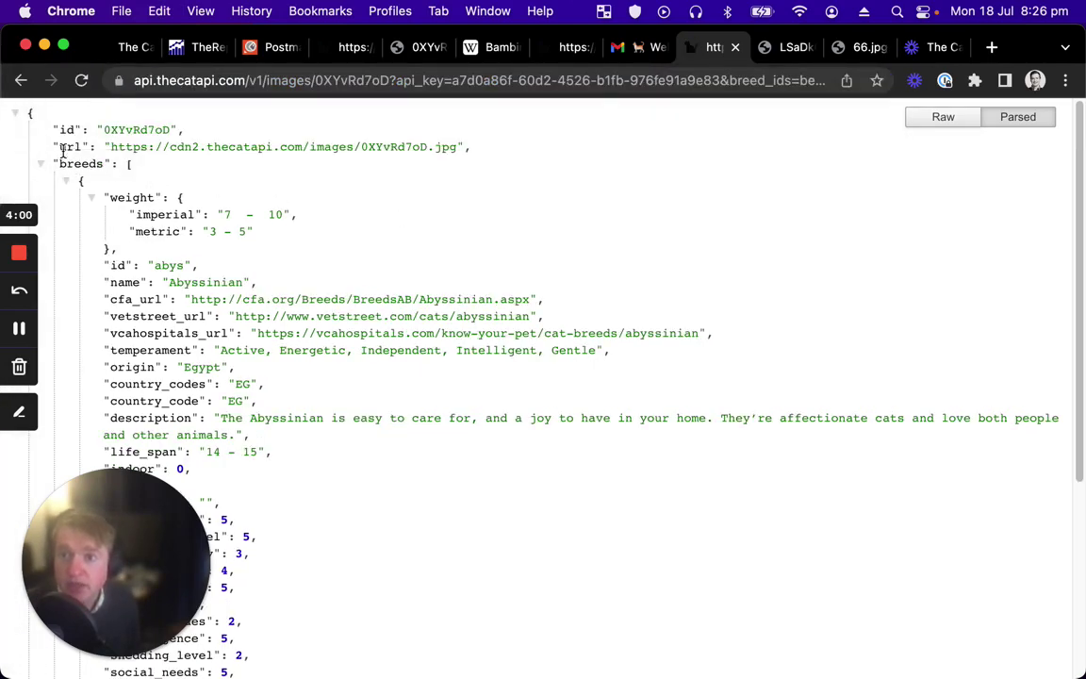
# Step: Check the 1204×1445 Abyssinian's breeds array, then append /analysis after the image id
pyautogui.click(40, 165)
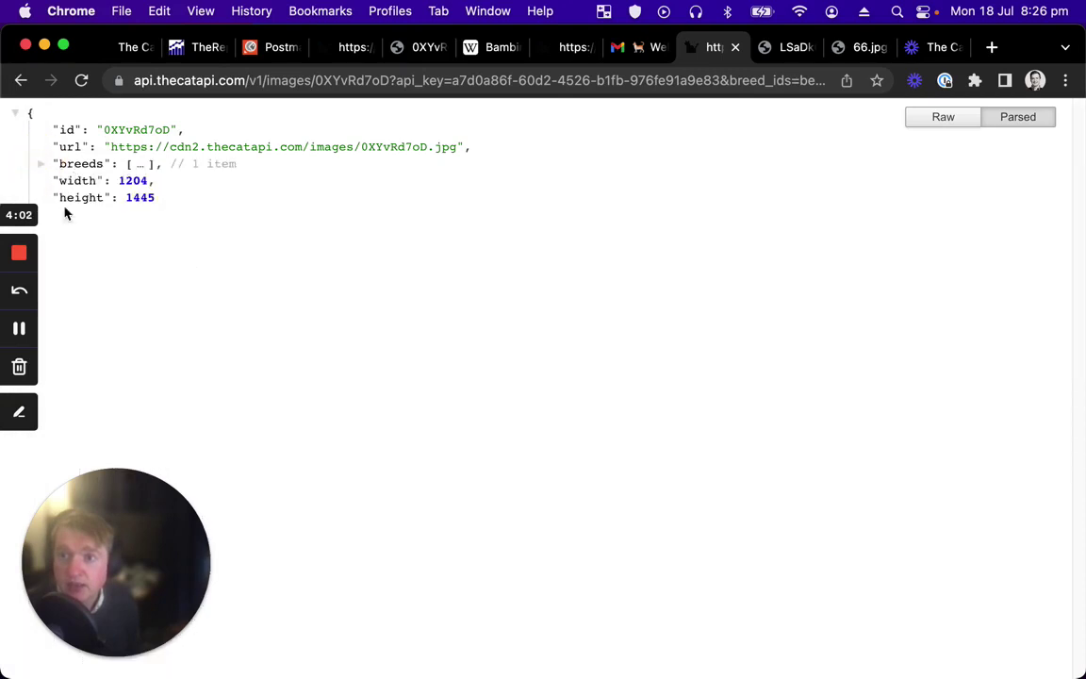
pyautogui.click(40, 165)
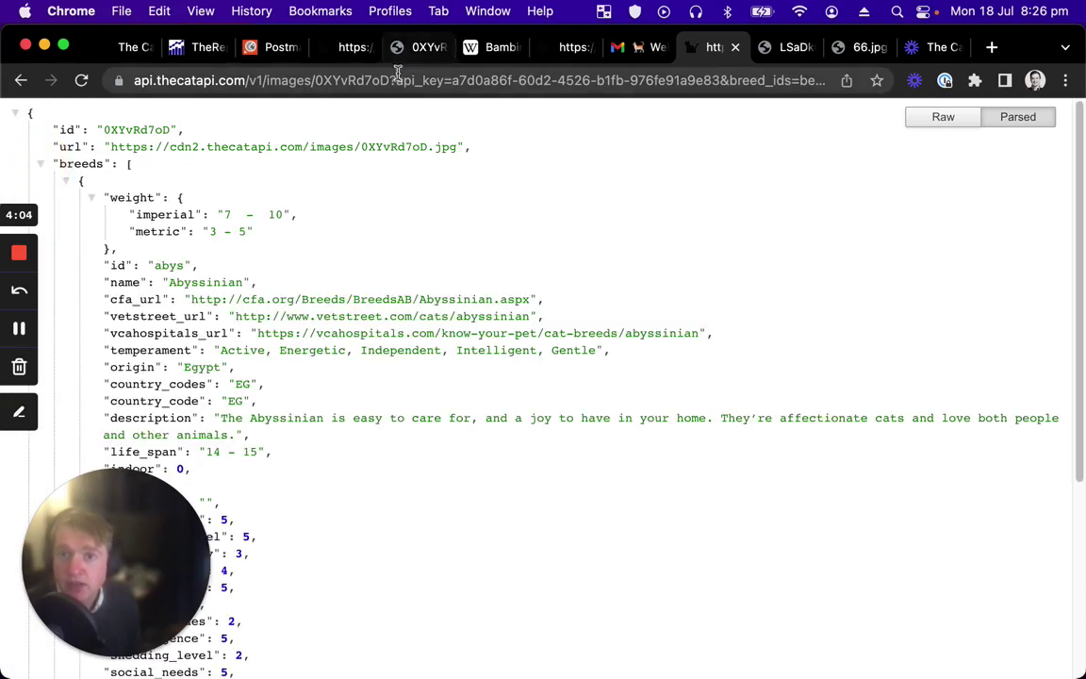
pyautogui.click(358, 80)
pyautogui.click(390, 83)
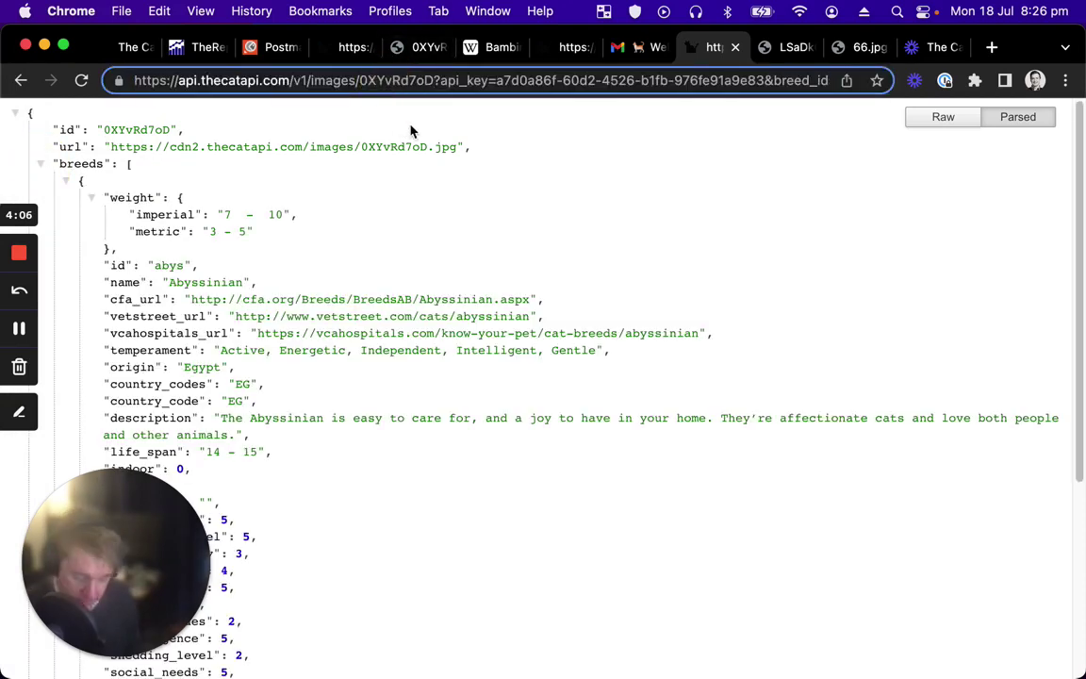
pyautogui.write('/analysis')
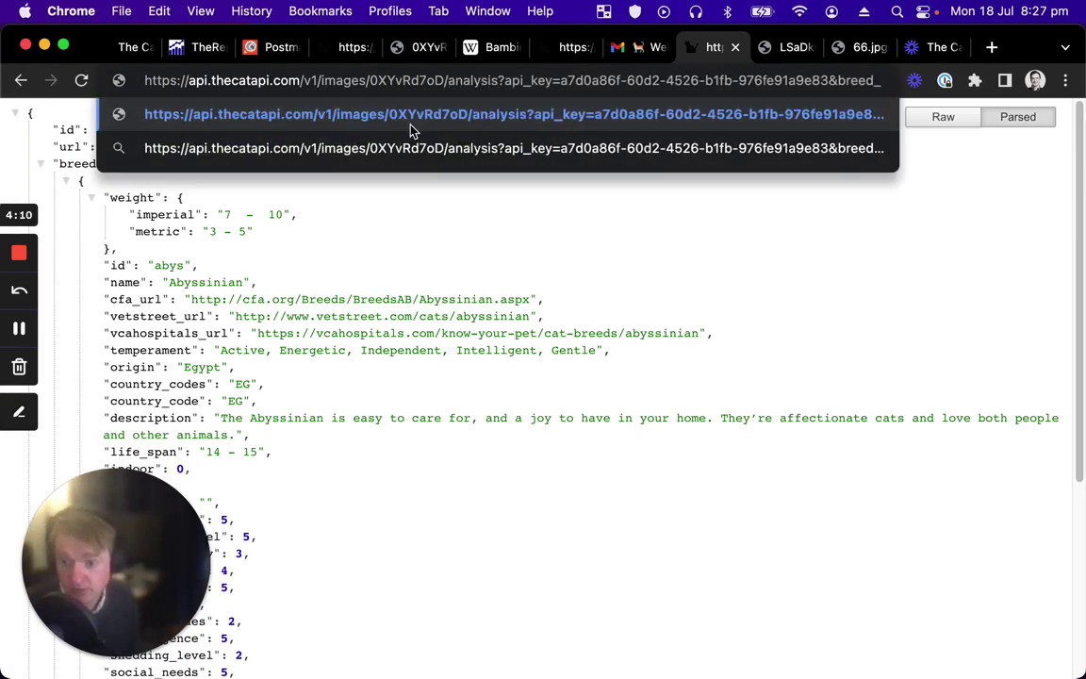
# Step: Load the 0XYvRd7oD /analysis response and review labels like Abyssinian, Cat 99.95 and Manx 79.91
pyautogui.press('Return')
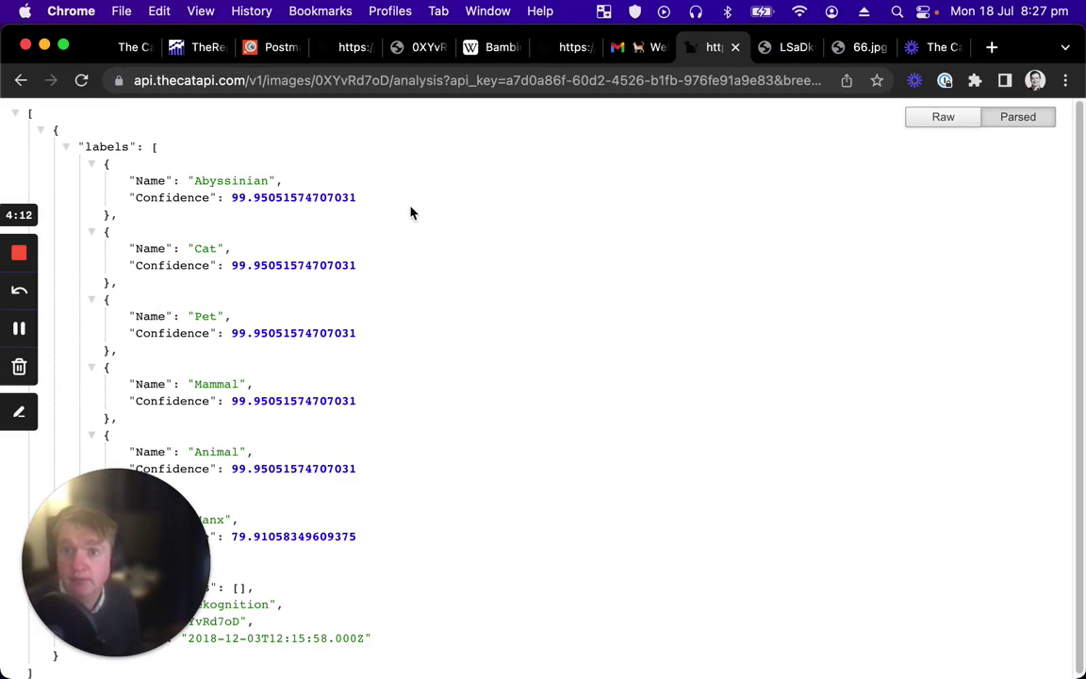
pyautogui.scroll(-1, 153, 262)
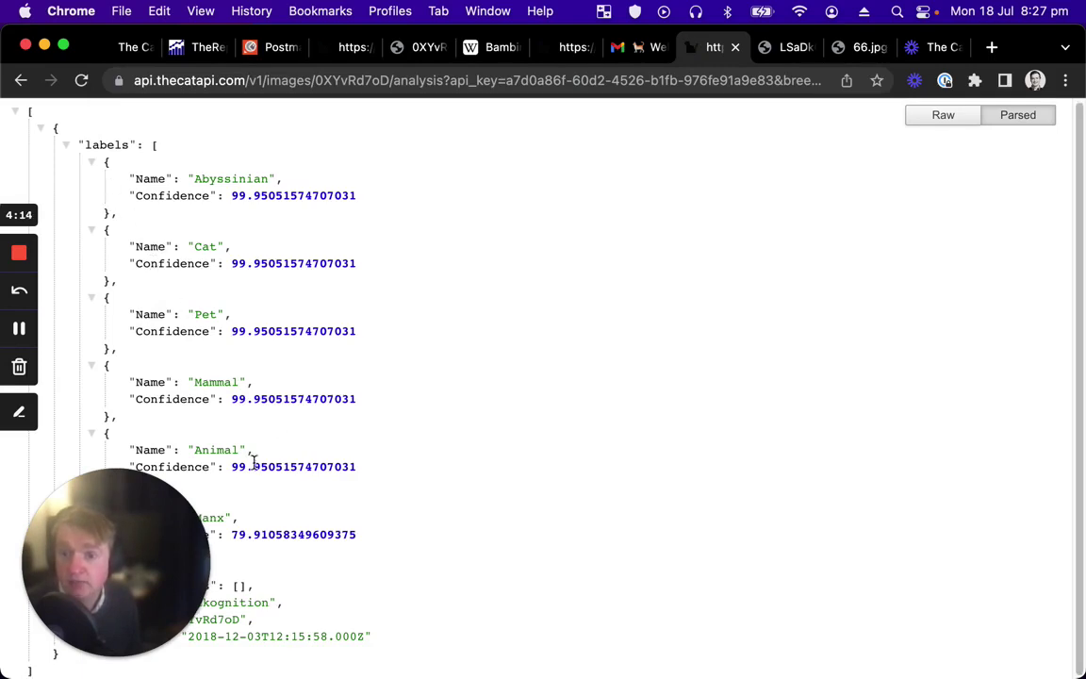
pyautogui.moveTo(182, 594); pyautogui.dragTo(625, 518)
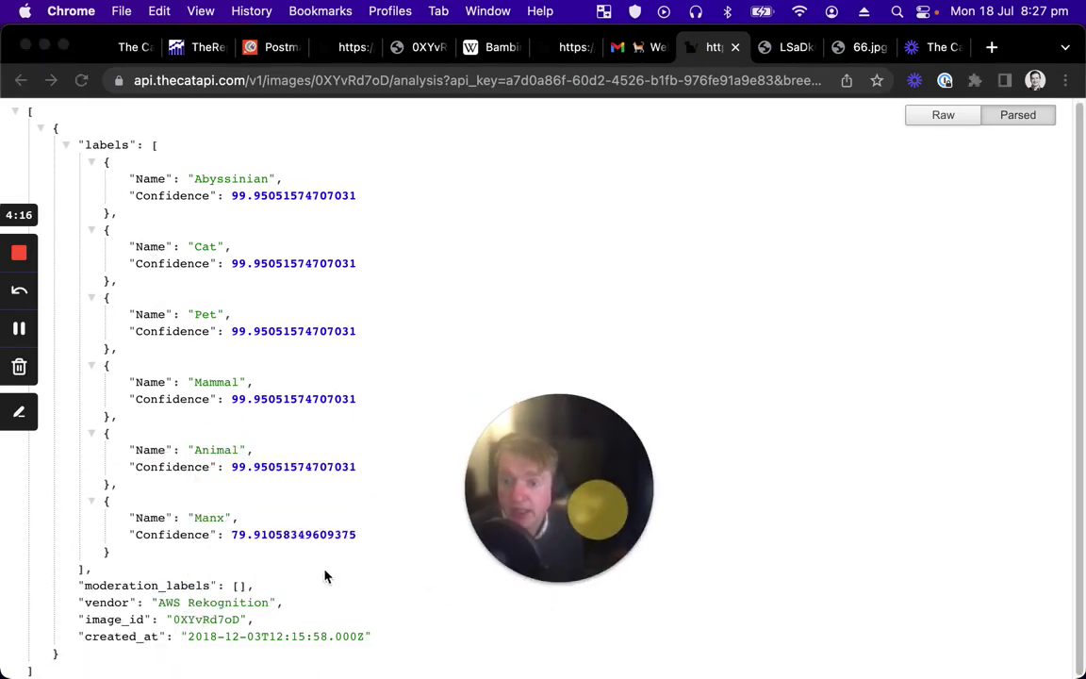
pyautogui.click(198, 627)
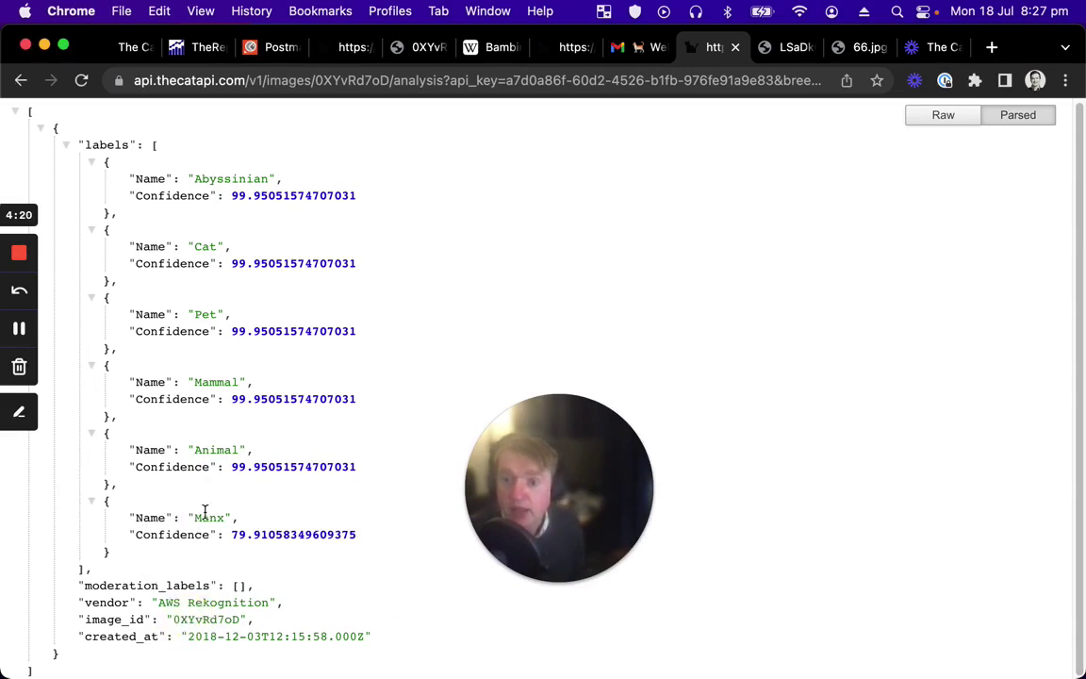
pyautogui.doubleClick(210, 518)
pyautogui.doubleClick(215, 449)
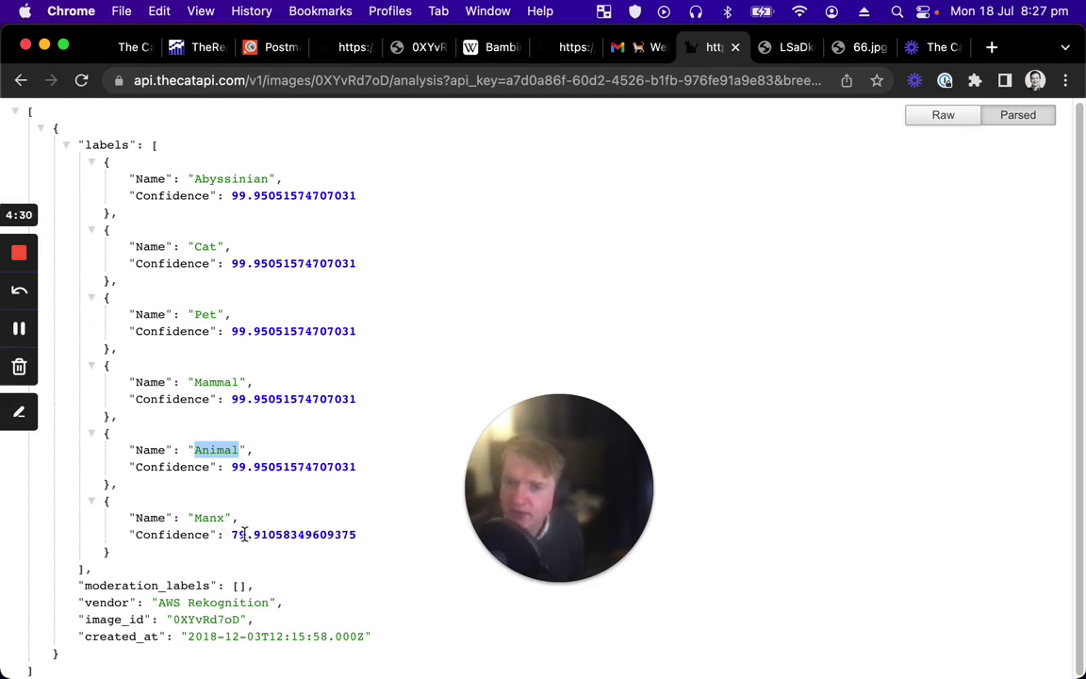
pyautogui.click(243, 534)
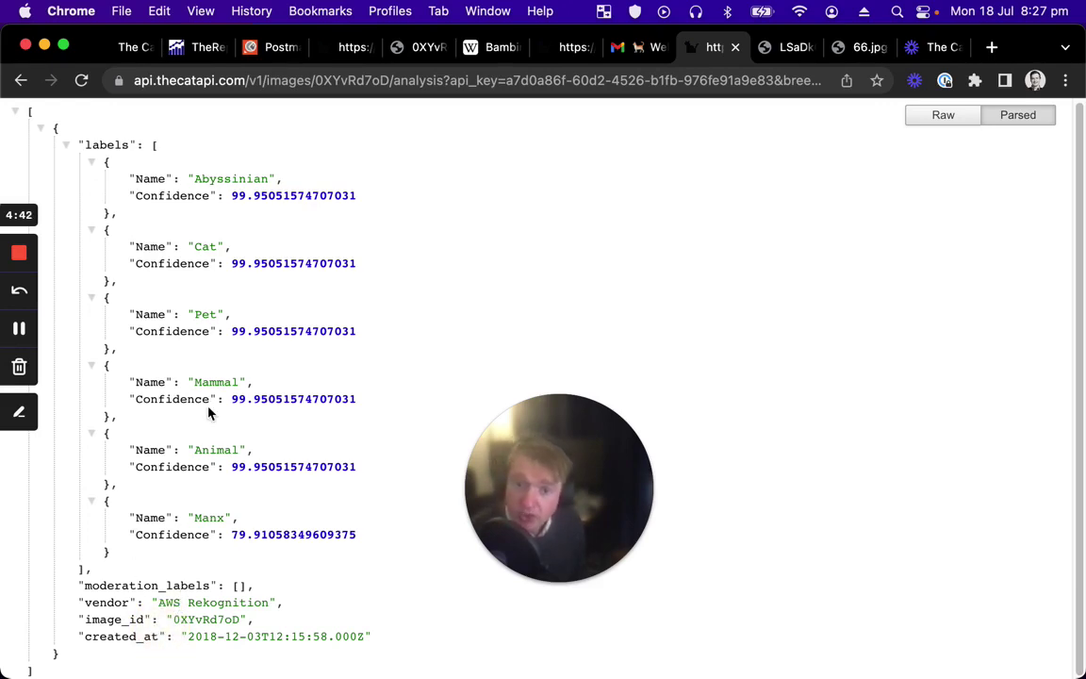
pyautogui.scroll(1, 226, 387)
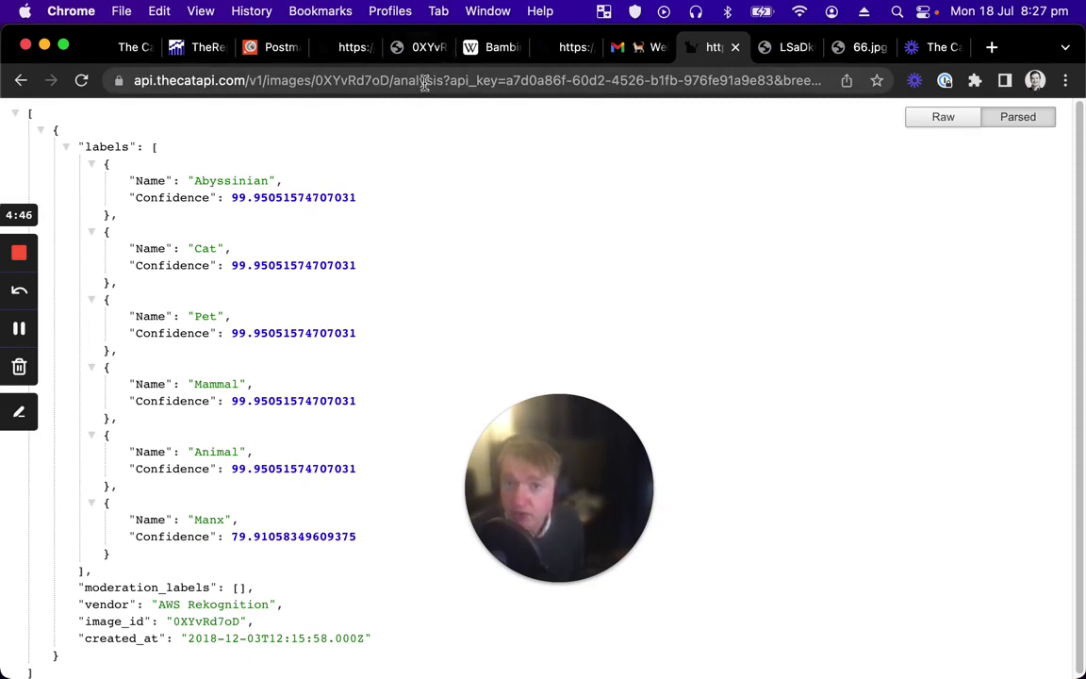
pyautogui.click(575, 467)
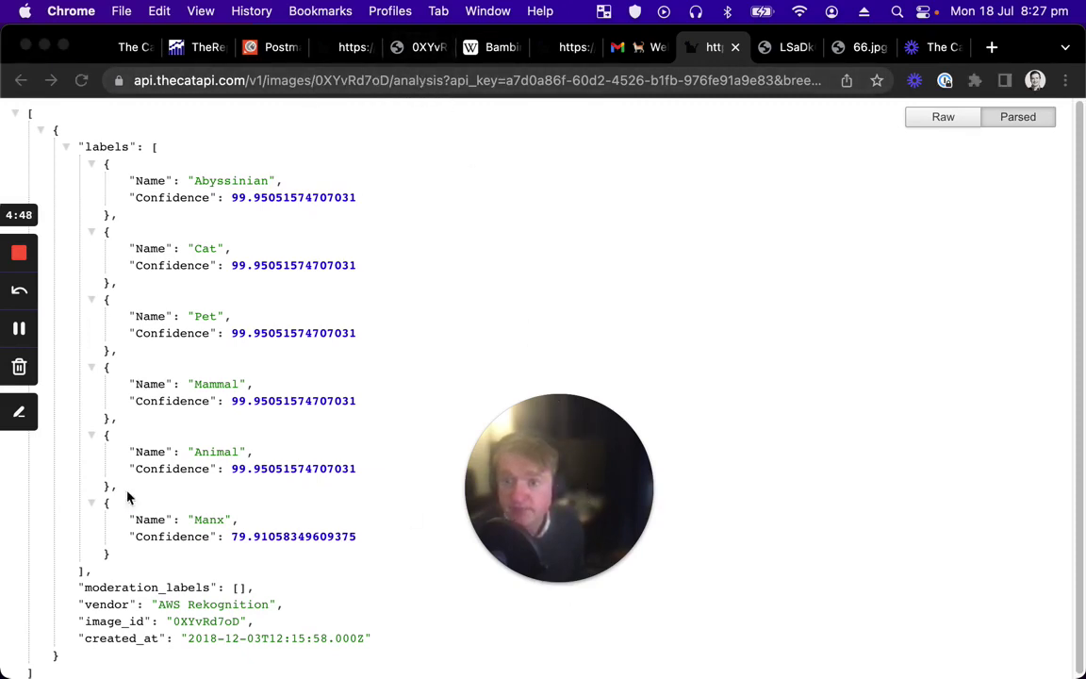